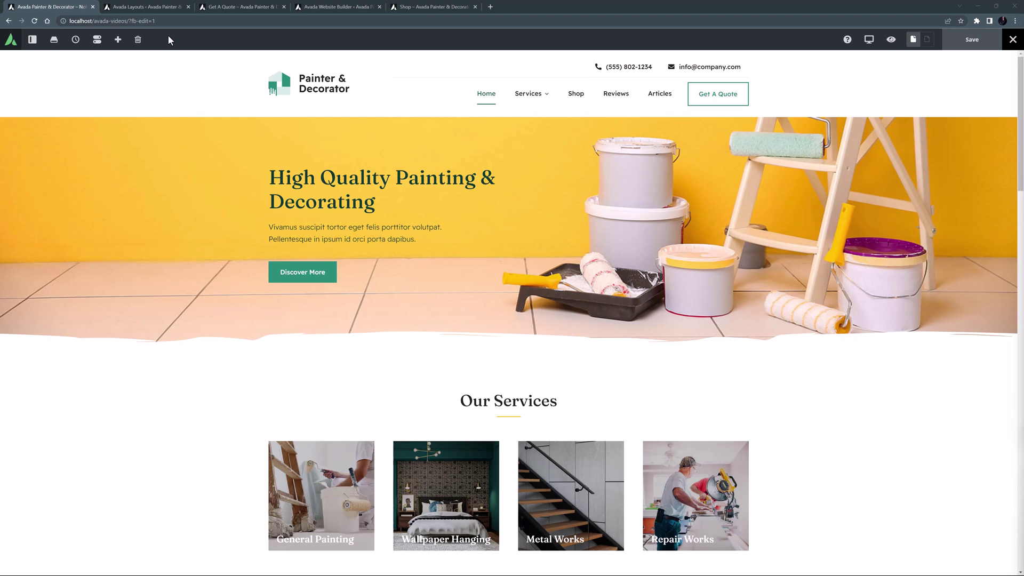
Set the Blog Archive title bar banner's background image position to Default and save
left_click(150, 8)
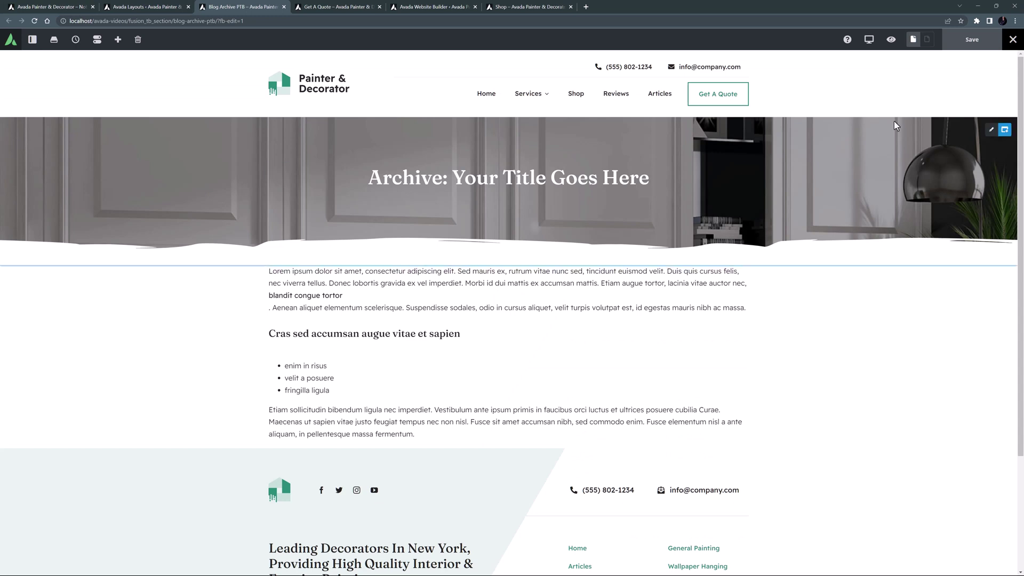
left_click(990, 130)
left_click(80, 105)
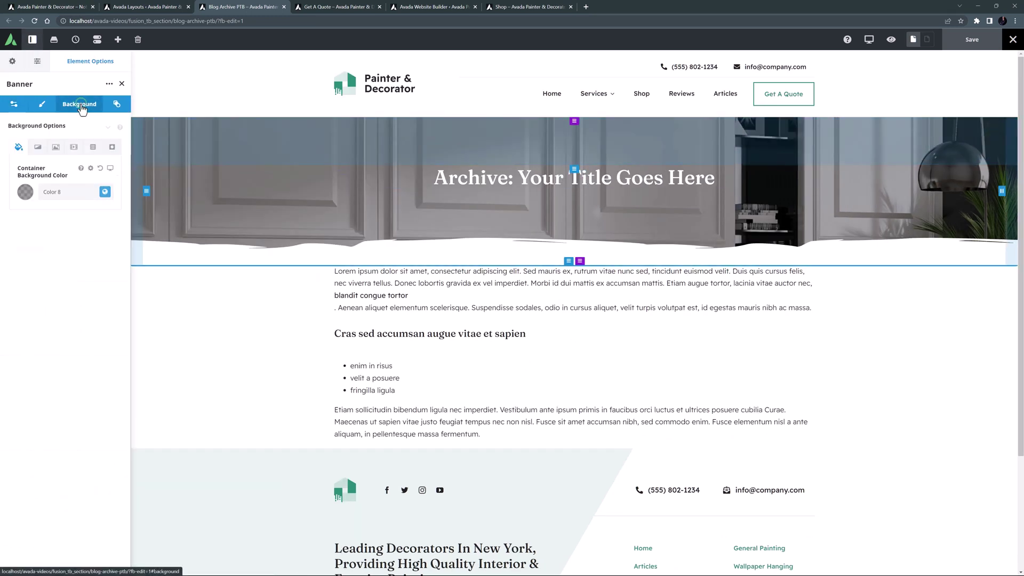
left_click(55, 147)
left_click(45, 283)
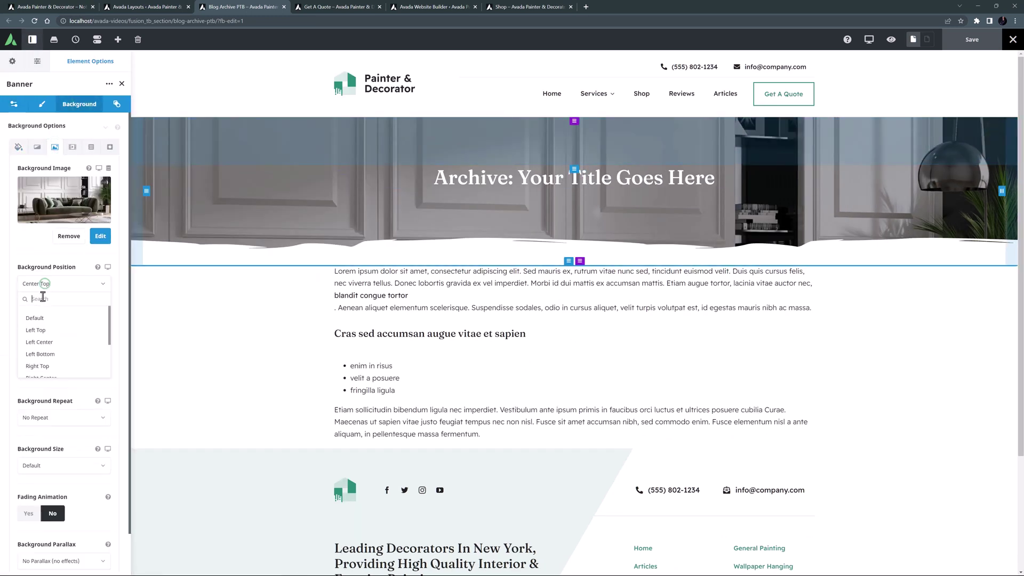
left_click(38, 319)
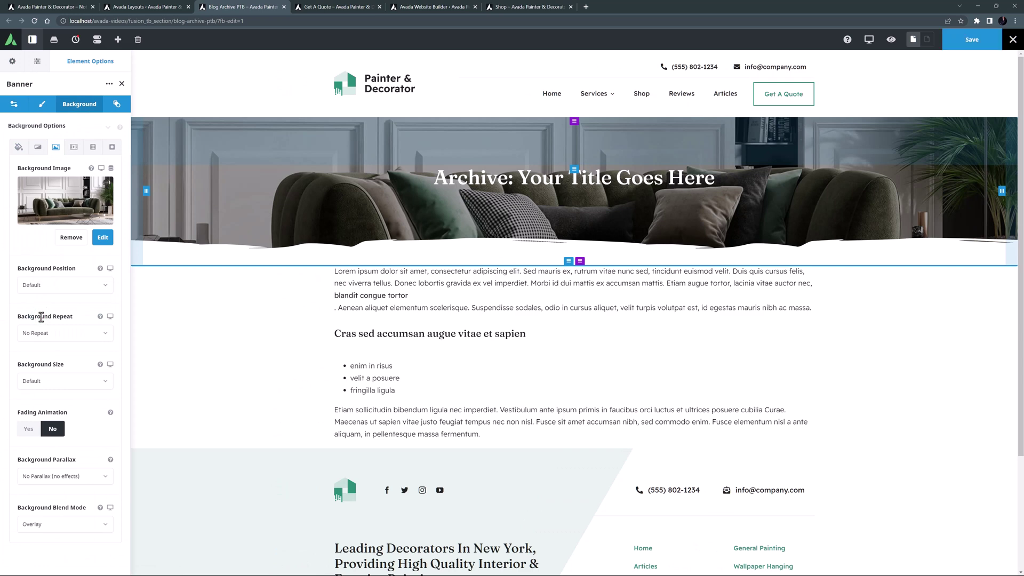
left_click(969, 41)
Review the Get A Quote contact page, then go to the Avada Forms admin page
left_click(344, 7)
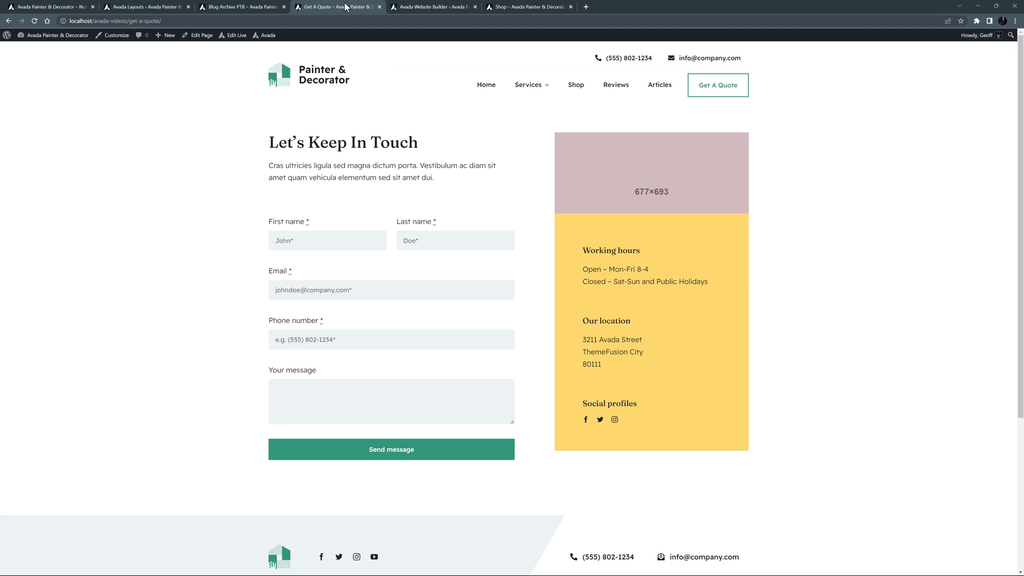
left_click(421, 6)
left_click(337, 94)
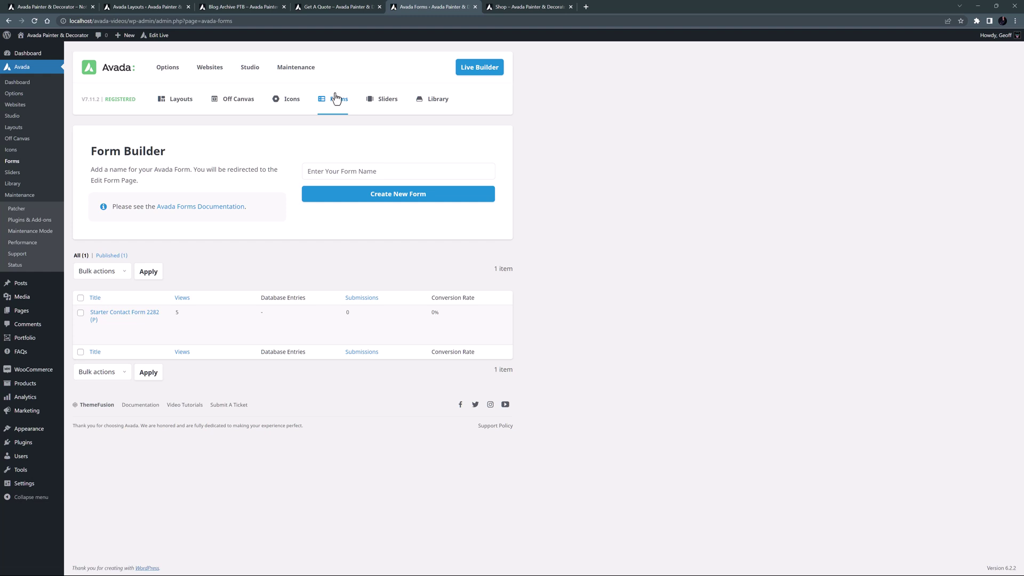
Trash the Starter Contact Form and create a new blank form called 'Contact Form'
mouse_move(119, 320)
left_click(105, 339)
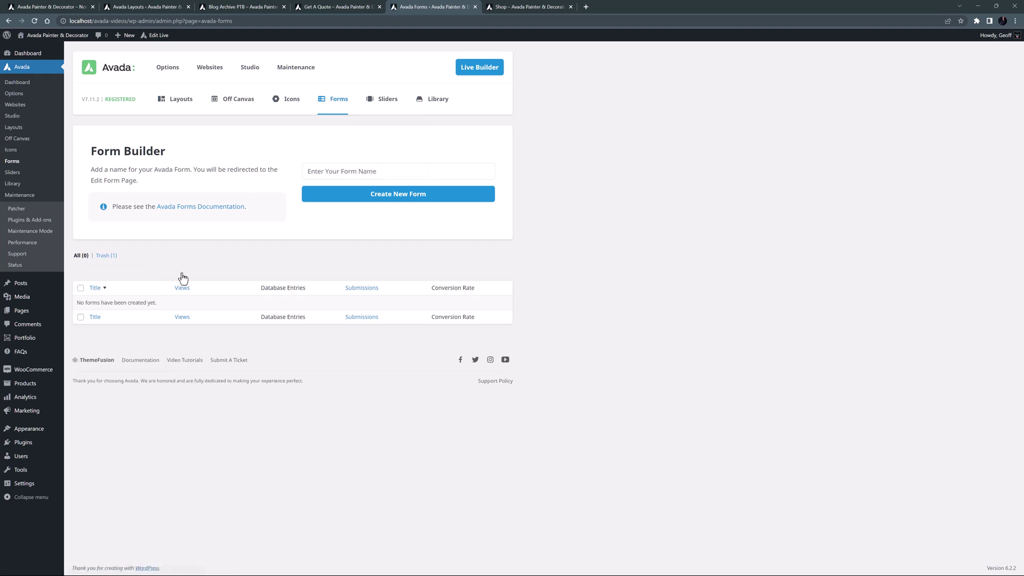
left_click(319, 170)
type("Contact Form")
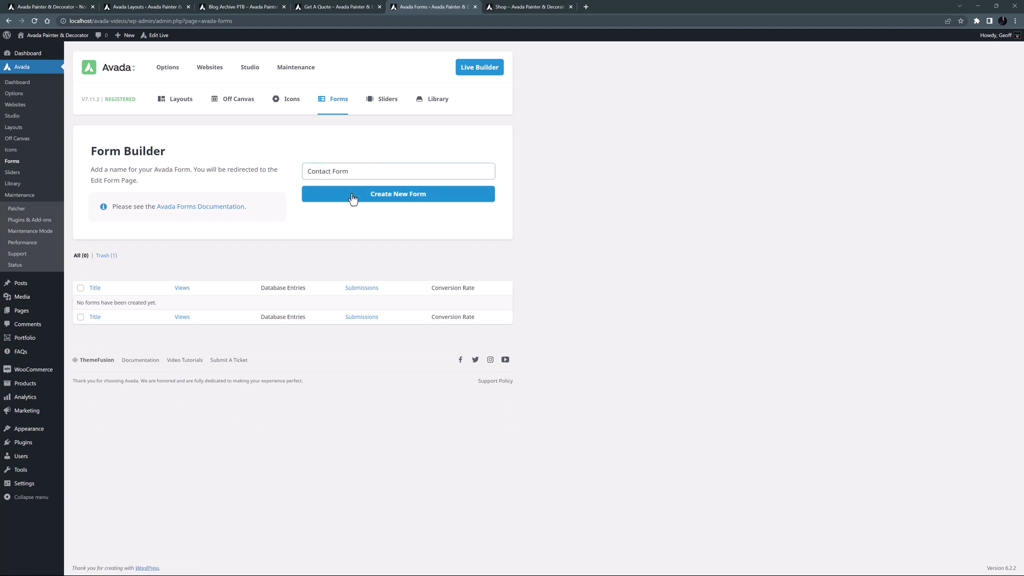
left_click(352, 198)
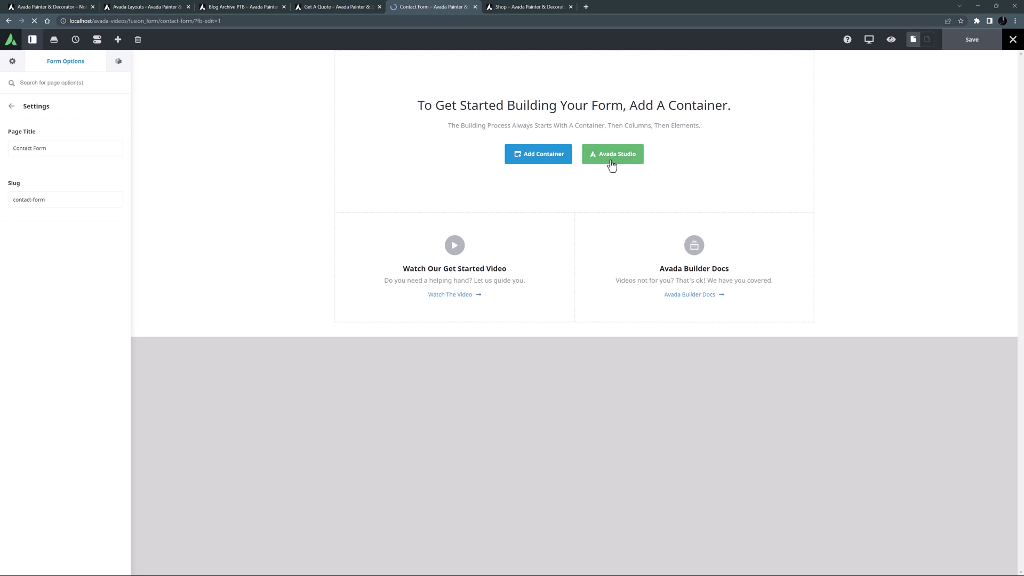
Import the Project Budget Form 970 layout from Avada Studio into Contact Form
left_click(611, 159)
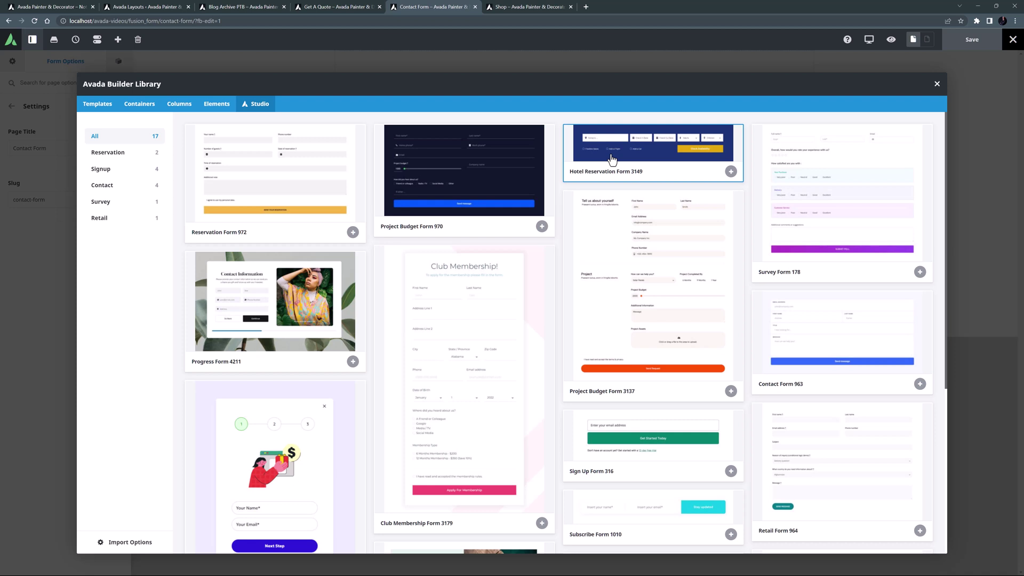
left_click(477, 169)
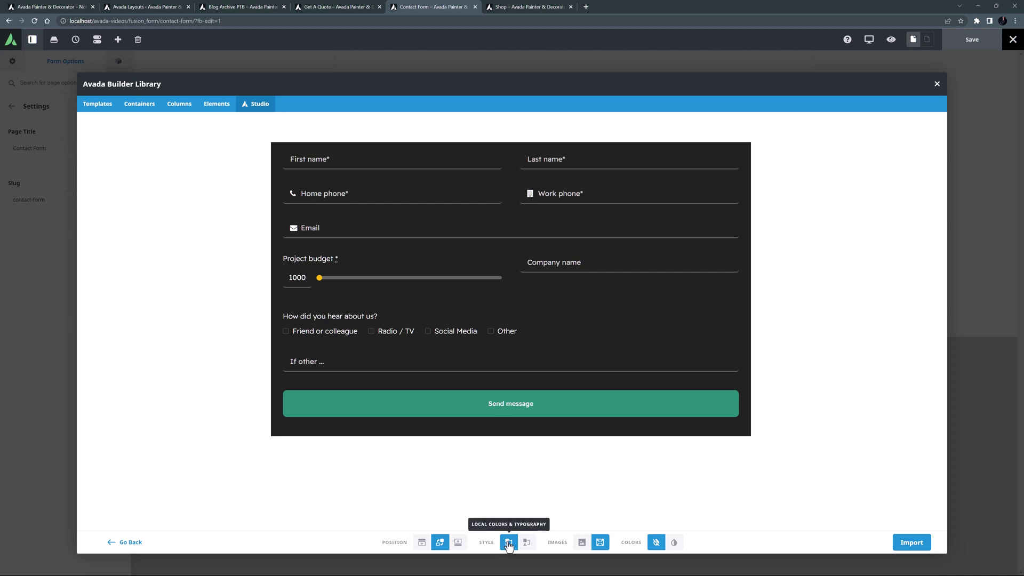
left_click(906, 546)
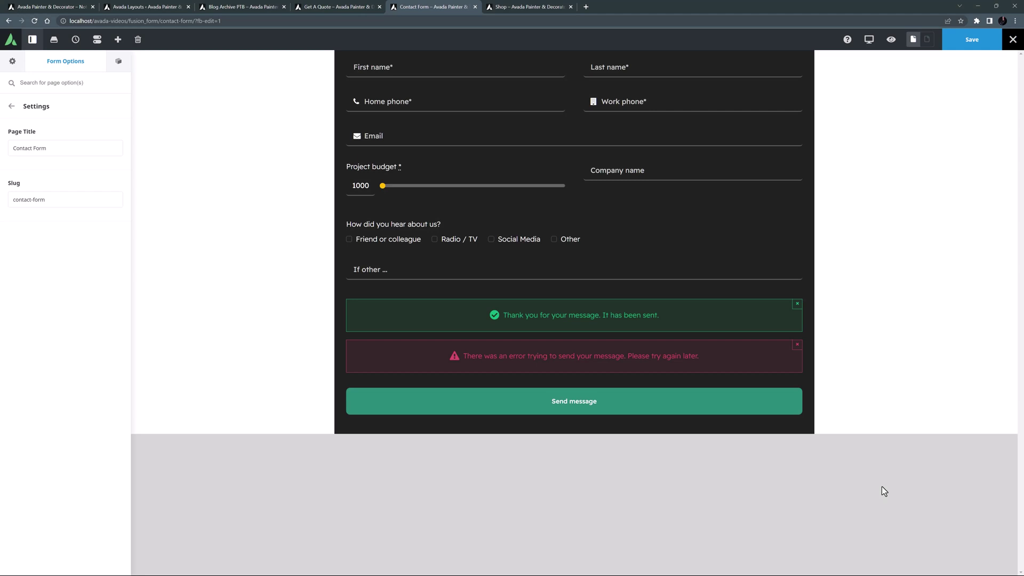
Remove the Home phone field, rename Work phone to 'phone'/'Phone', and make Email 1/2 width
mouse_move(382, 96)
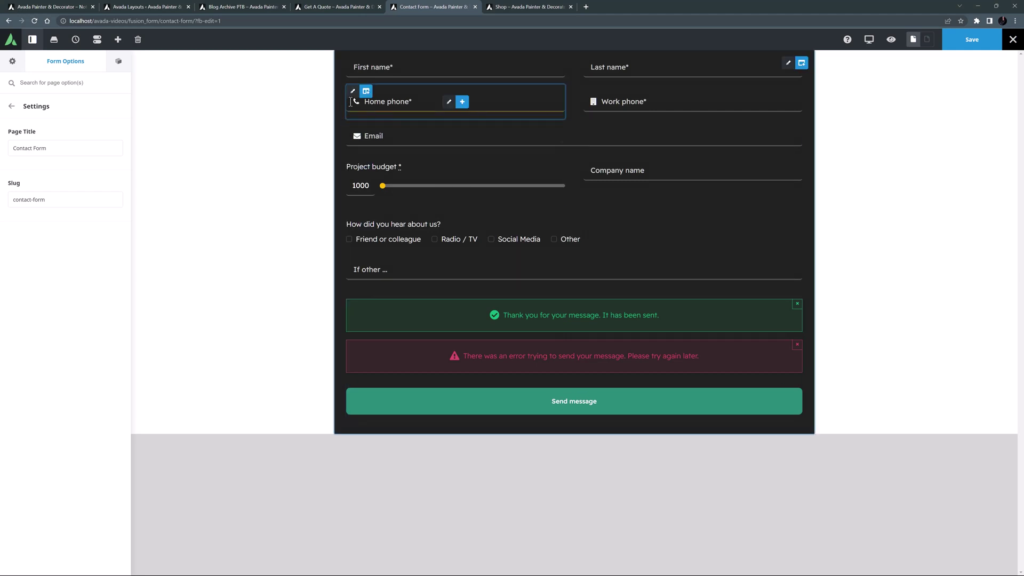
left_click(419, 91)
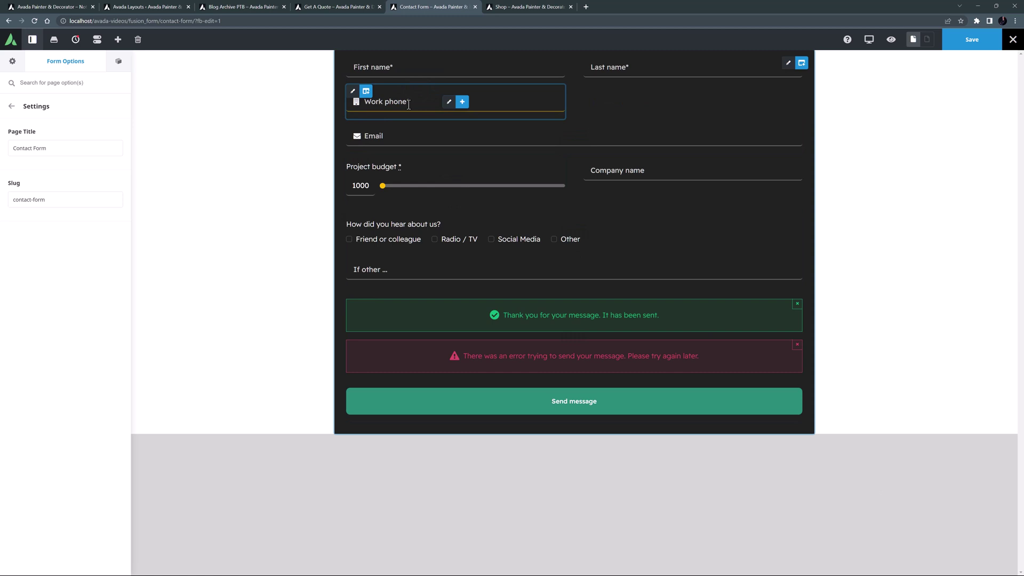
left_click(448, 102)
double_click(40, 189)
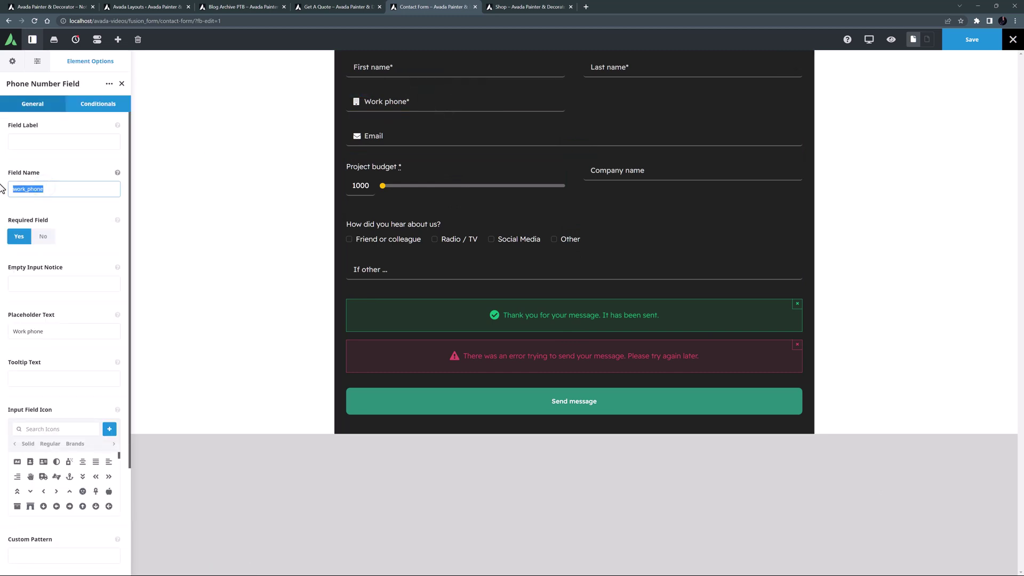
type("phone")
triple_click(43, 331)
type("Phone")
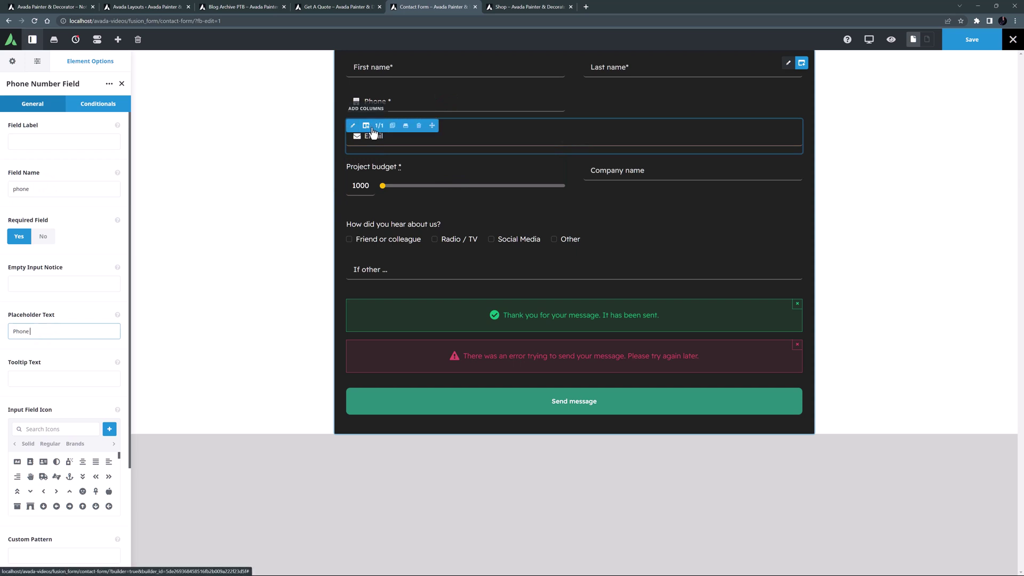
left_click(378, 126)
left_click(429, 155)
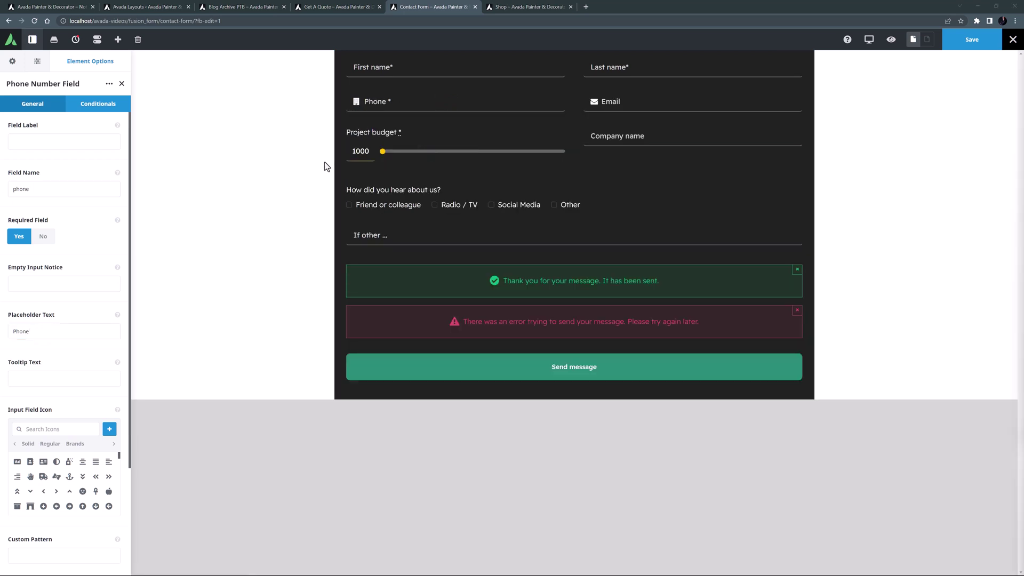
Delete the 'If other' field and add a 'Your Message' textarea with 8 rows
mouse_move(566, 240)
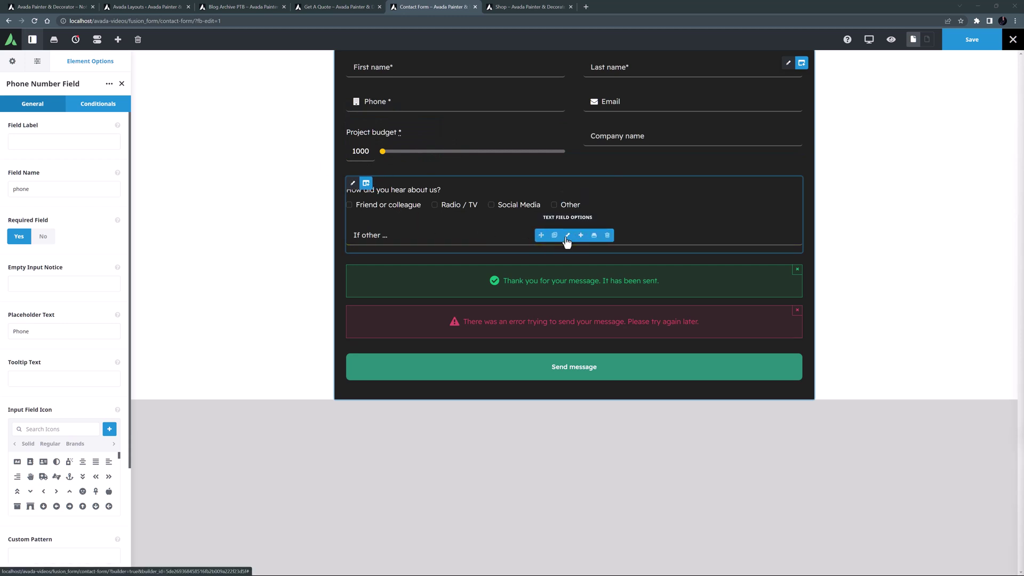
left_click(607, 236)
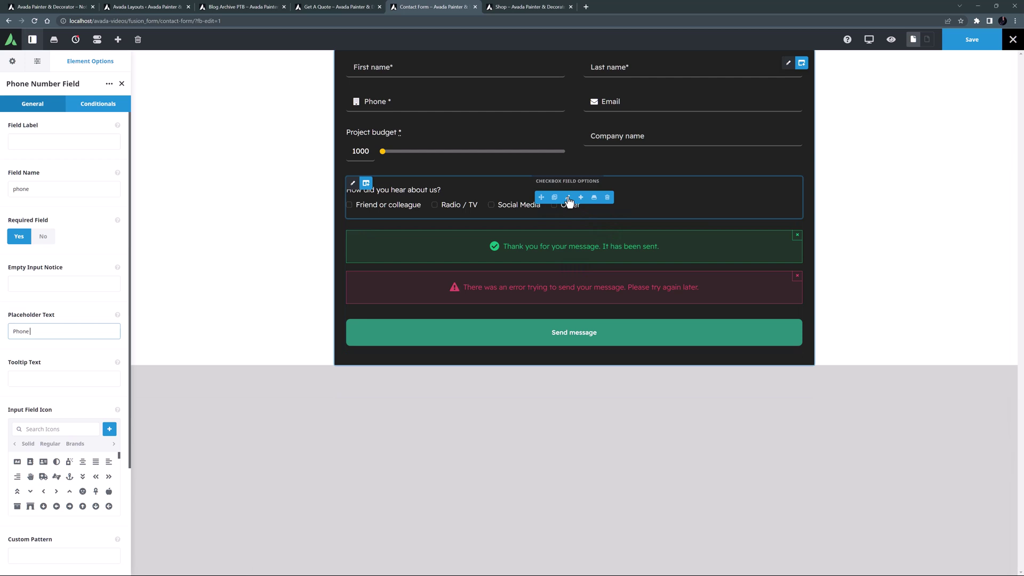
left_click(581, 200)
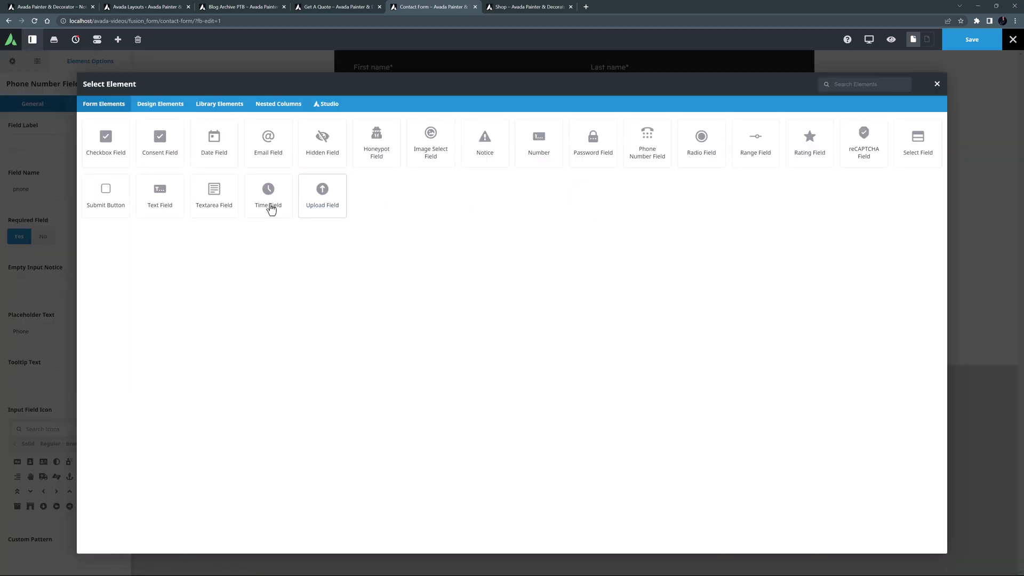
left_click(213, 201)
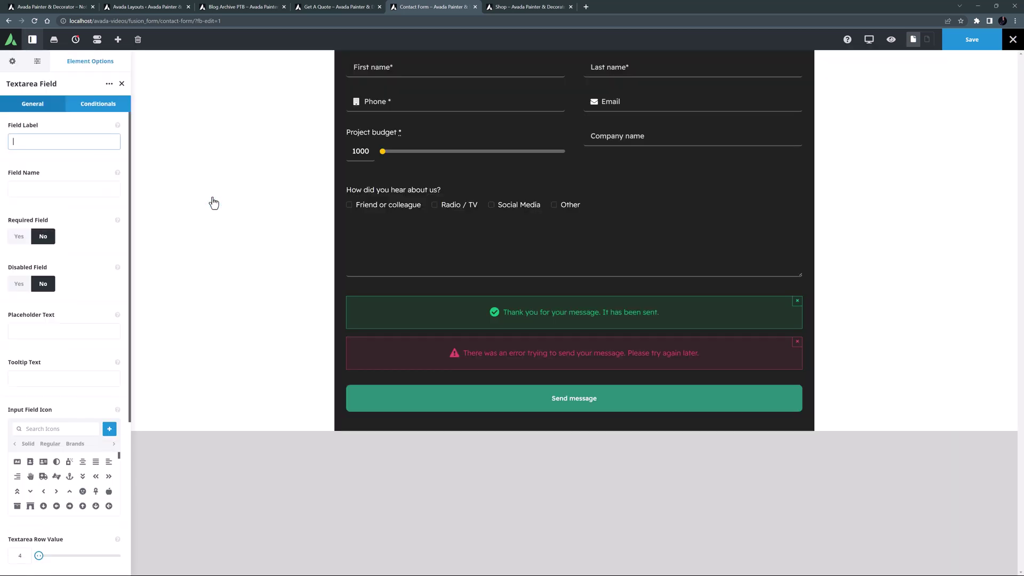
key("ctrl+v")
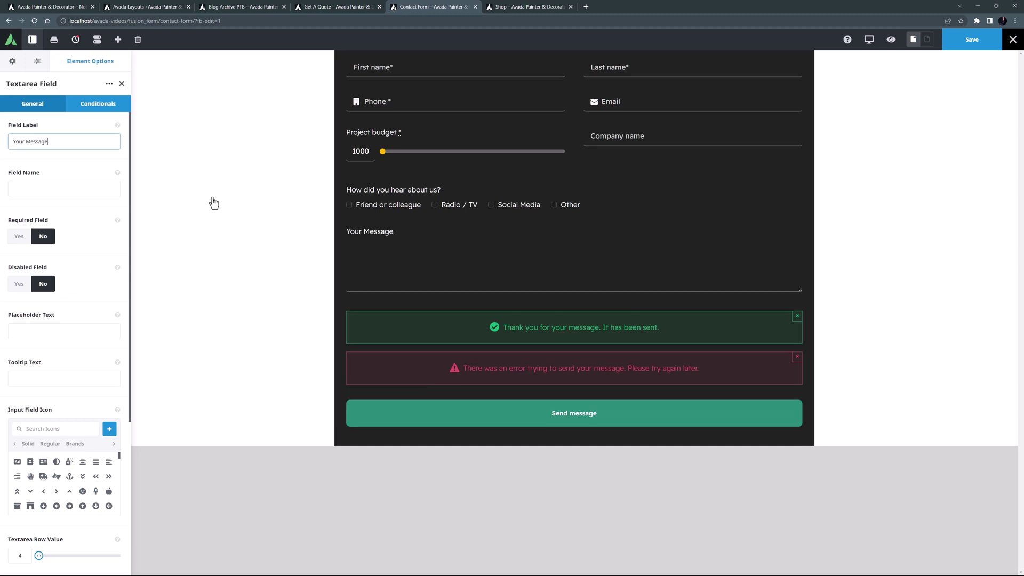
left_click(214, 203)
scroll(81, 371, "down", 4)
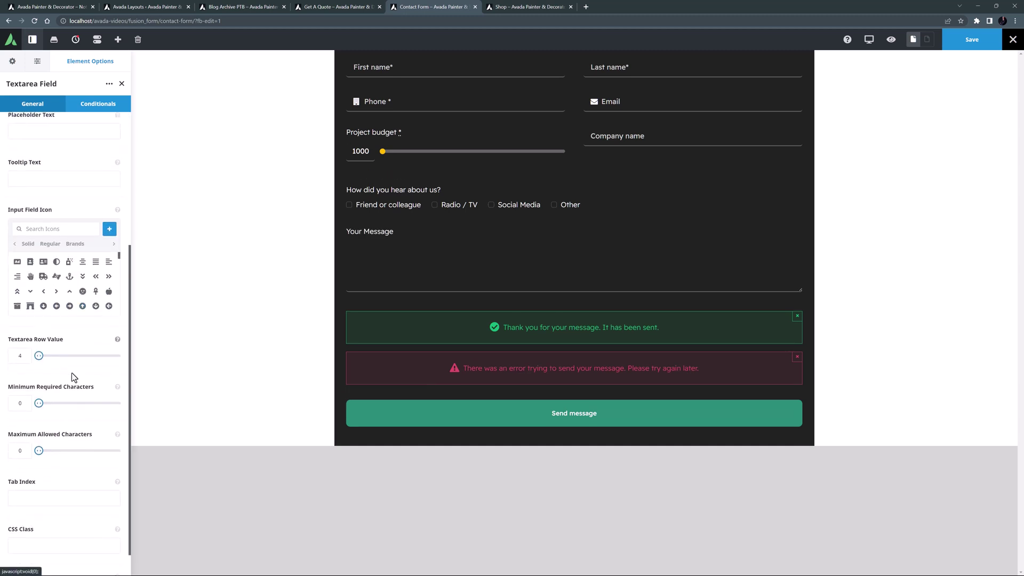
double_click(21, 356)
type("8")
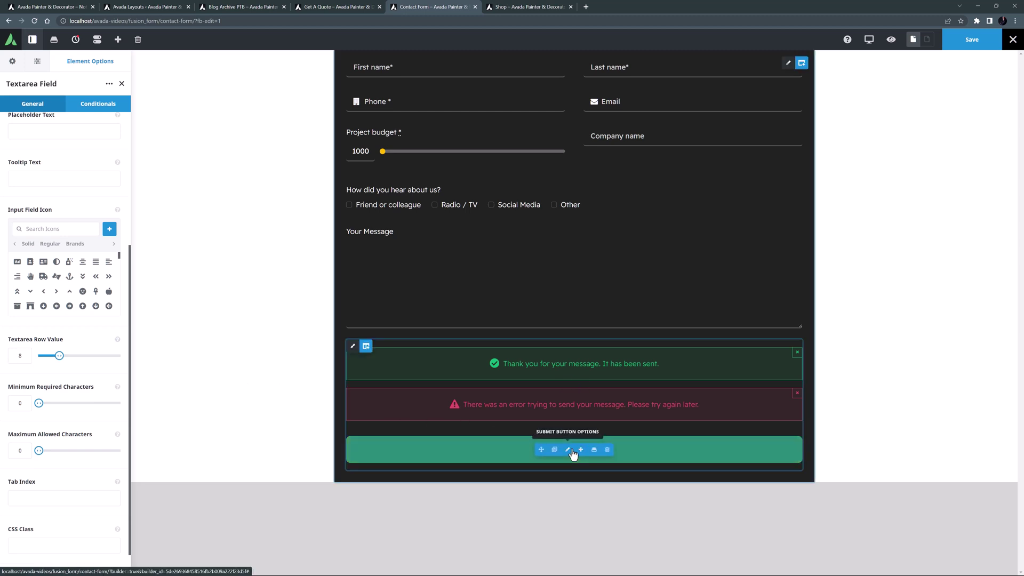
Set both submit button gradient colours to Color 7
left_click(567, 449)
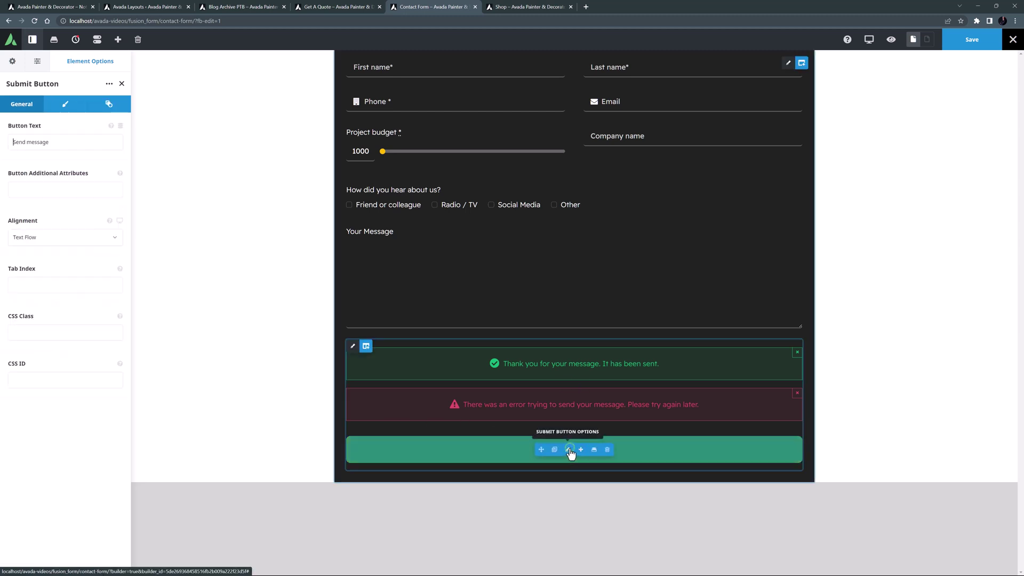
left_click(65, 105)
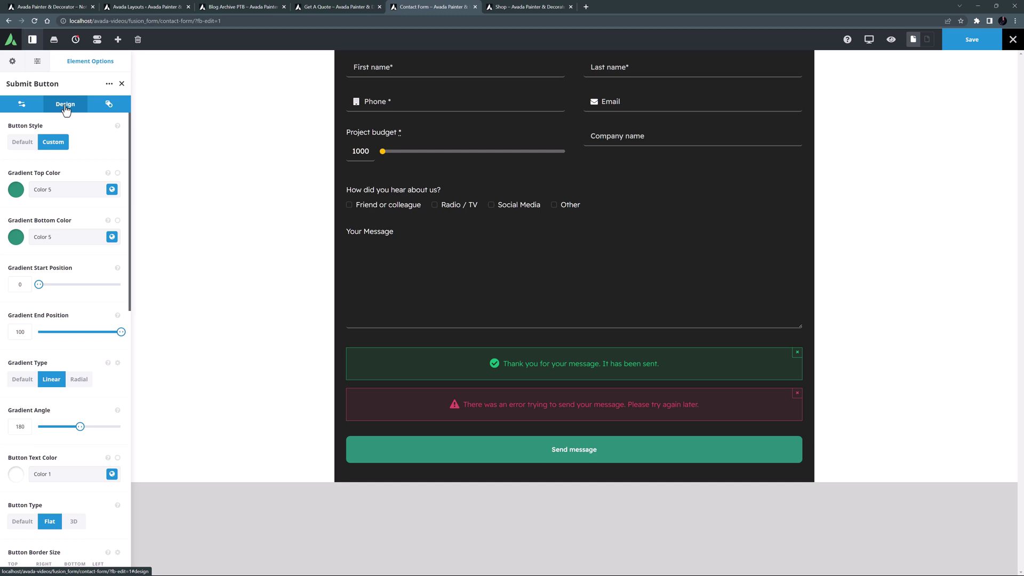
left_click(112, 189)
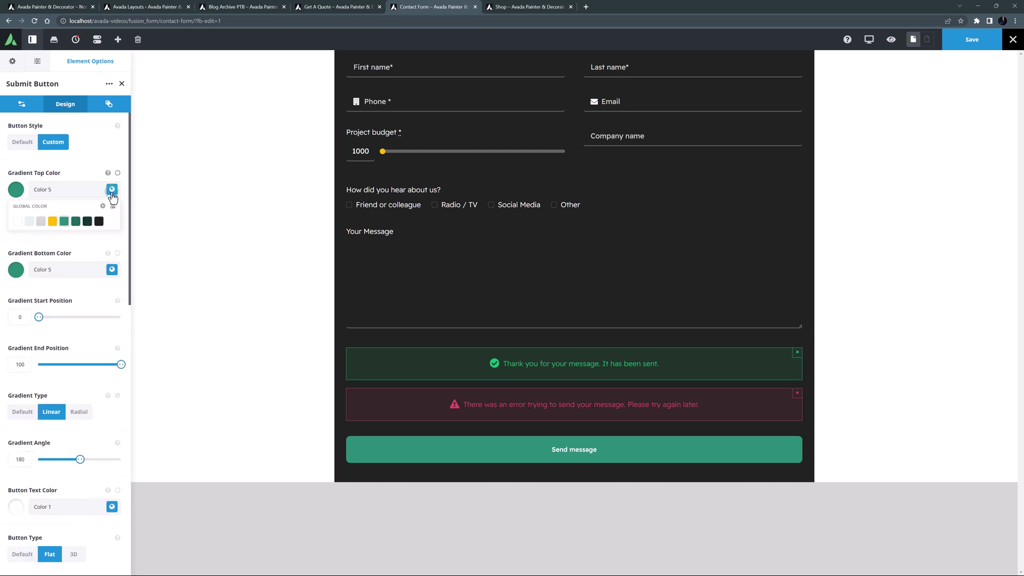
left_click(18, 221)
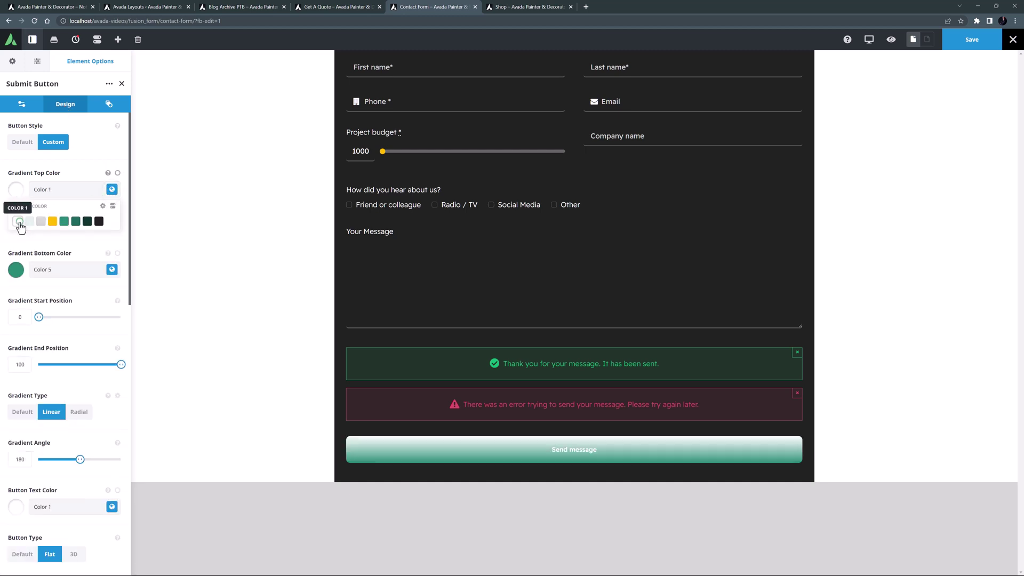
left_click(111, 270)
left_click(17, 269)
left_click(111, 236)
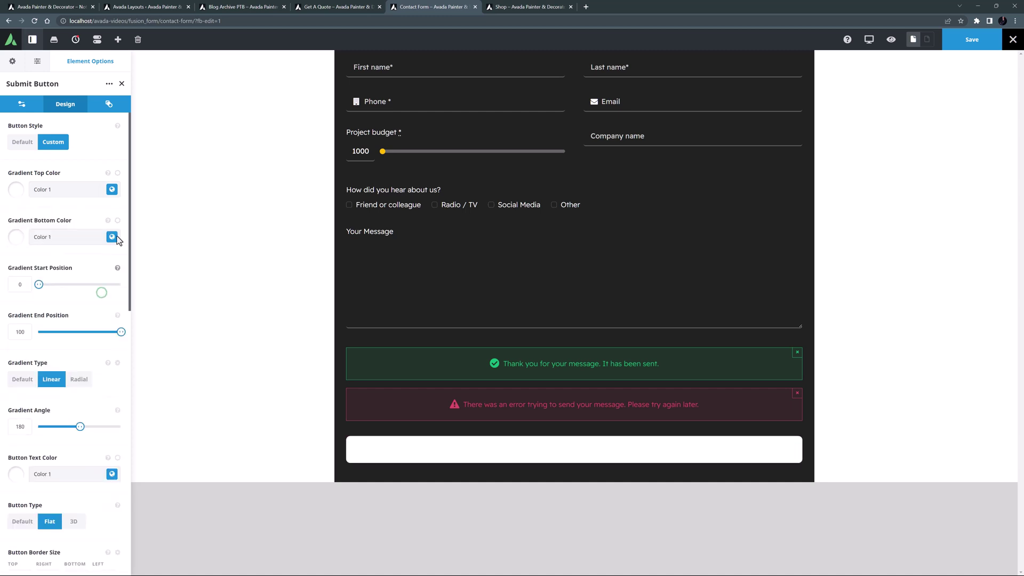
left_click(118, 173)
left_click(112, 190)
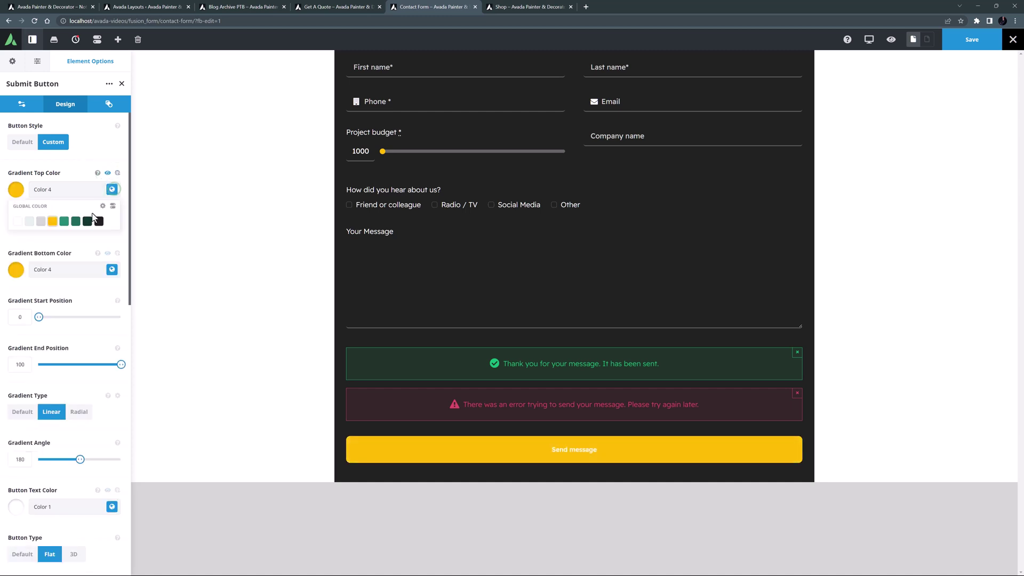
left_click(86, 221)
left_click(112, 269)
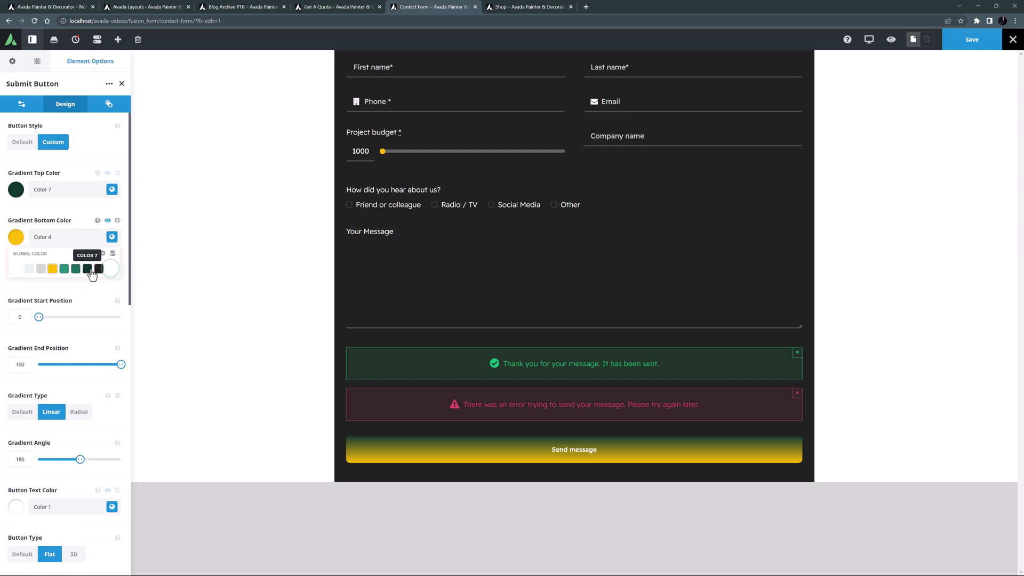
left_click(87, 269)
left_click(96, 302)
Turn the button background back to white and make its text Color 8
scroll(94, 320, "down", 2)
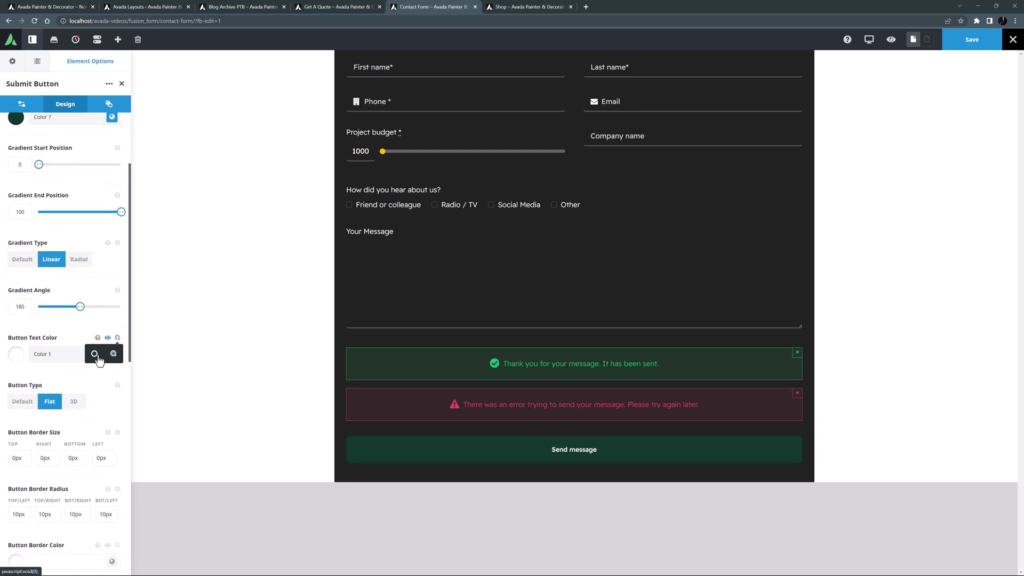
left_click(99, 355)
left_click(112, 354)
left_click(99, 386)
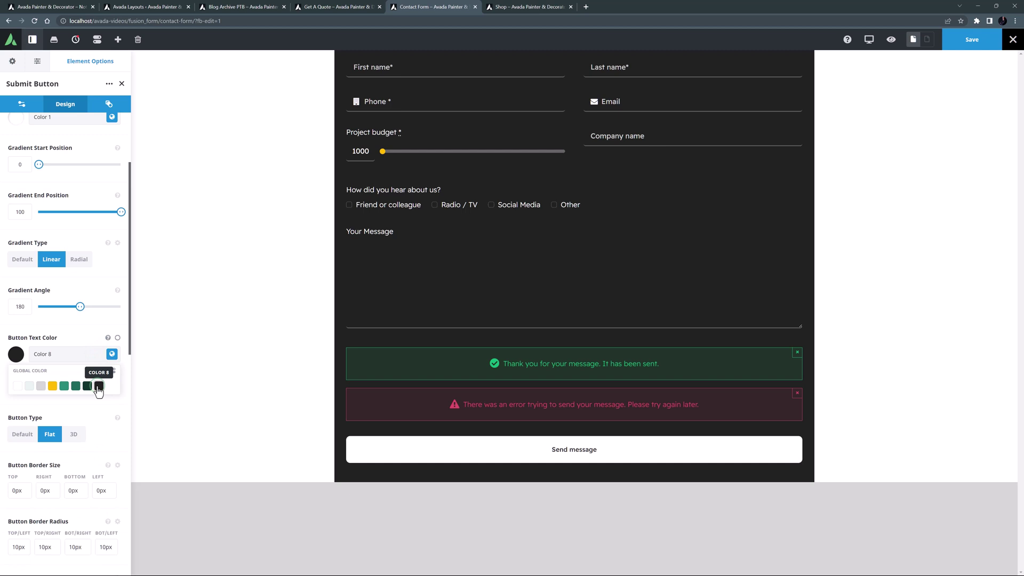
left_click(101, 338)
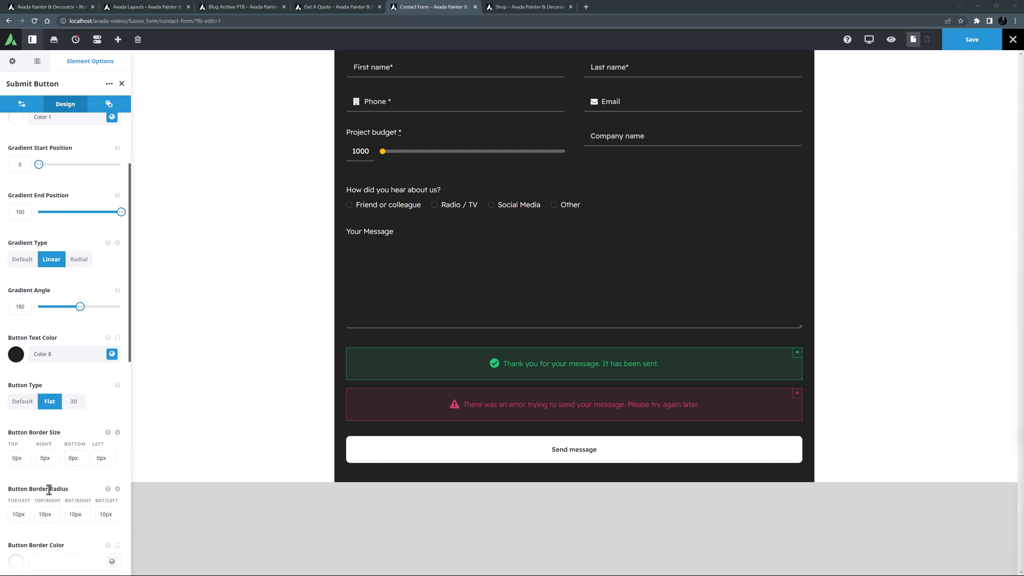
Clear all four button border radius values for square corners
left_click(20, 514)
key("ctrl+a")
key("BackSpace")
key("Tab")
key("BackSpace")
key("Tab")
key("BackSpace")
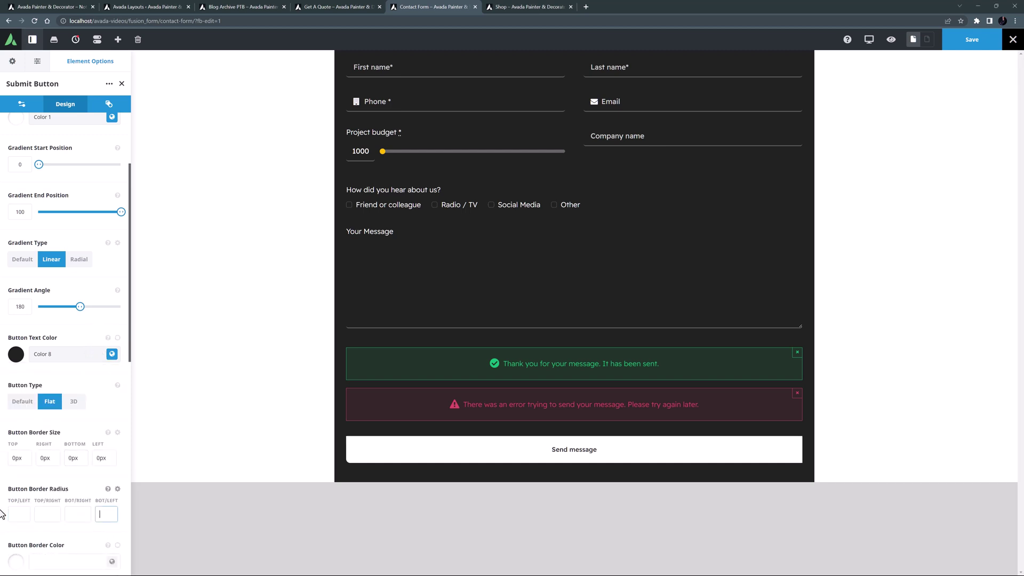
key("Tab")
key("BackSpace")
Clear the button's top and bottom padding values
scroll(43, 500, "down", 5)
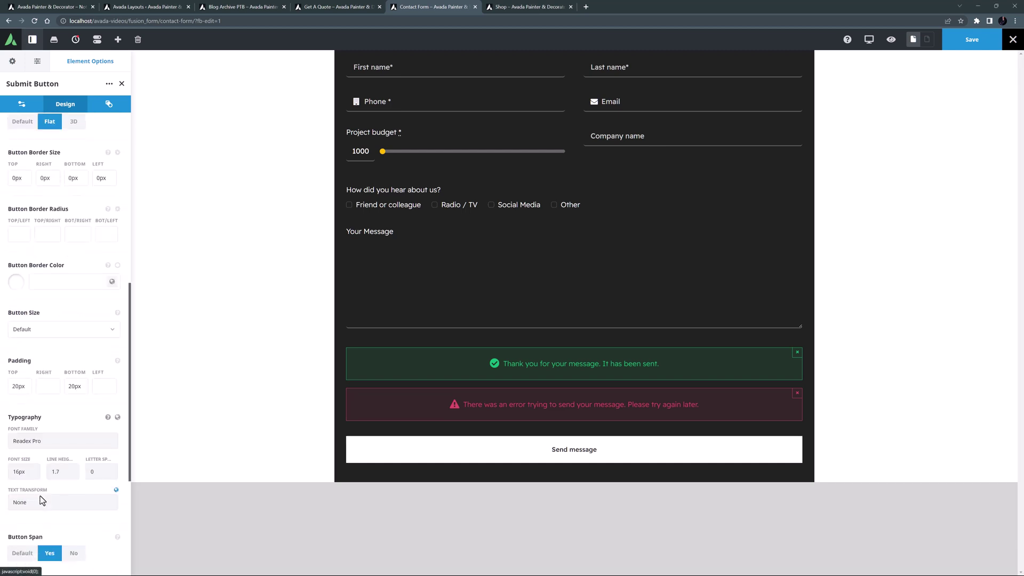
double_click(22, 387)
key("BackSpace")
key("Tab")
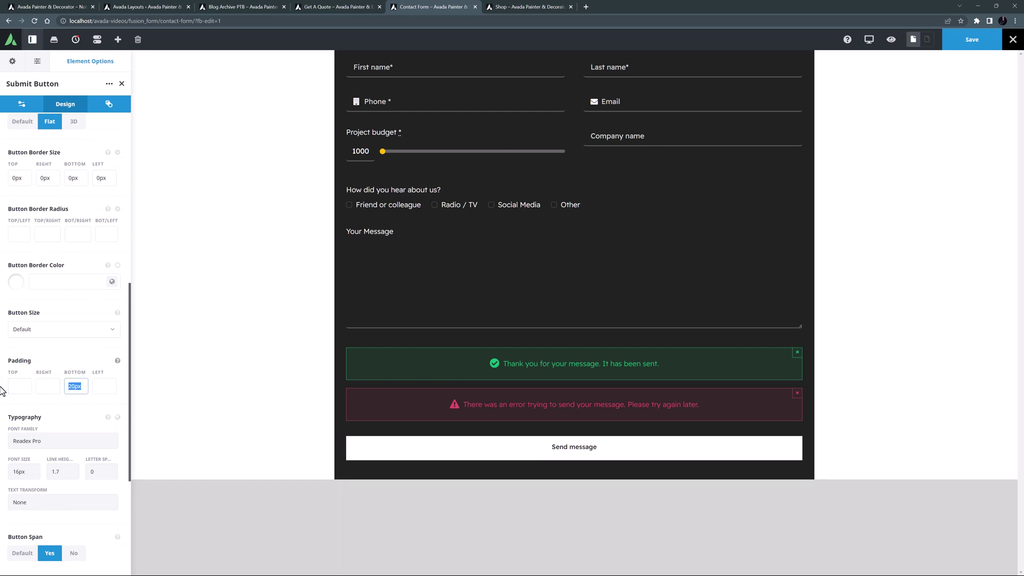
key("BackSpace")
key("Tab")
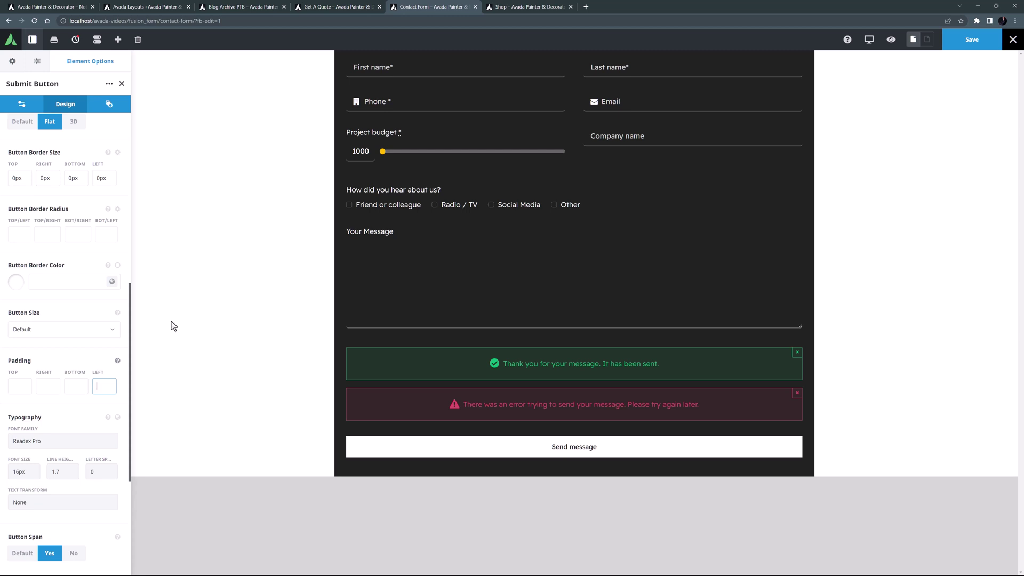
Clear the form container's top, right, bottom and left padding values in its Design settings
left_click(788, 65)
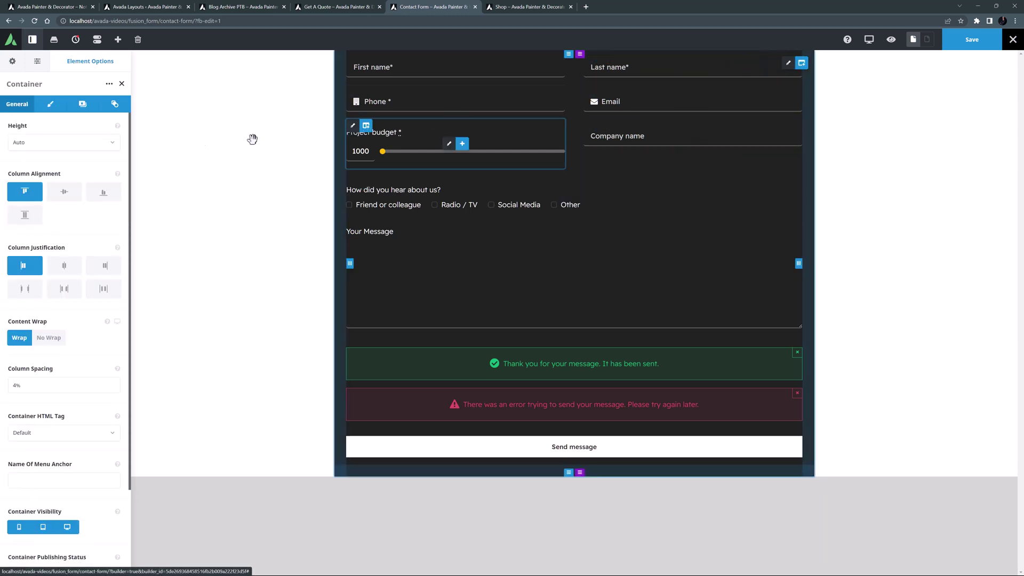
left_click(50, 103)
left_click_drag(27, 204, 2, 206)
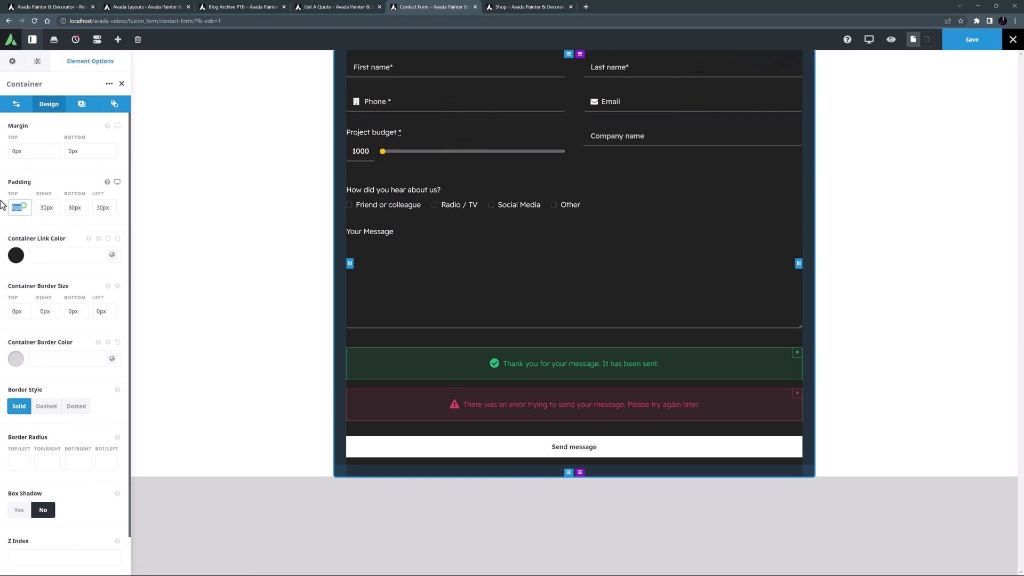
key("BackSpace")
key("Tab")
key("BackSpace")
key("Tab")
key("BackSpace")
key("Tab")
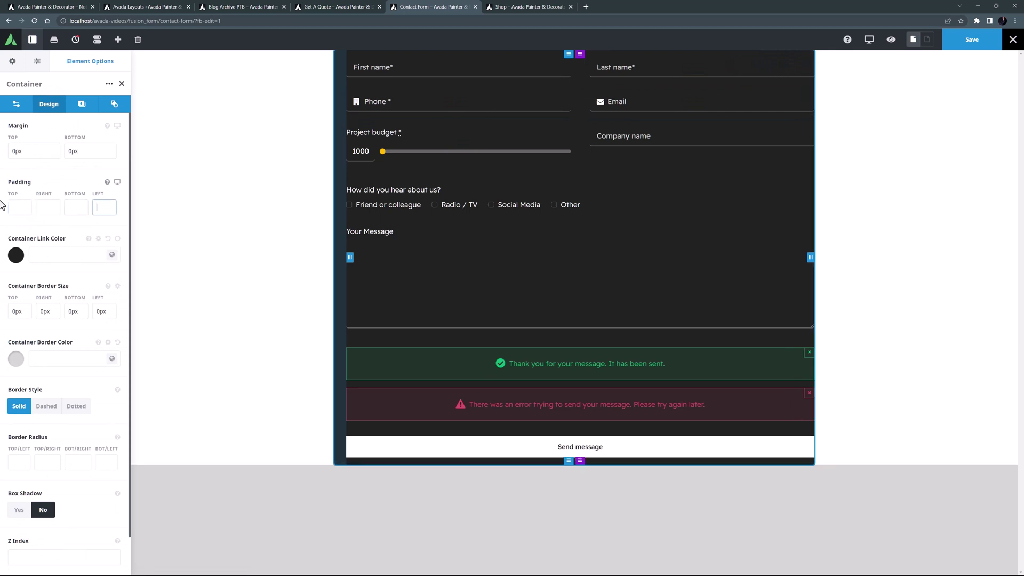
key("BackSpace")
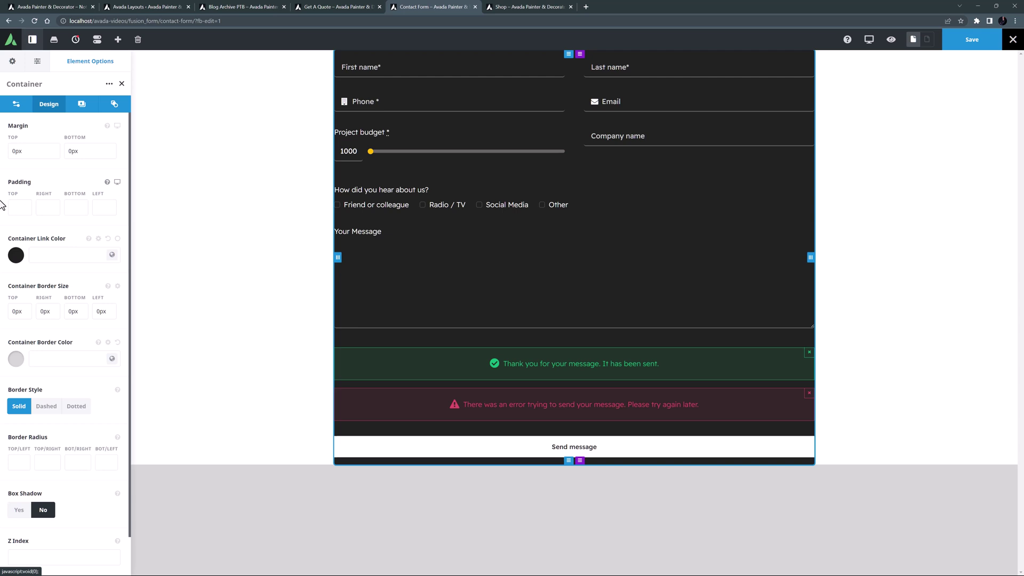
left_click(81, 104)
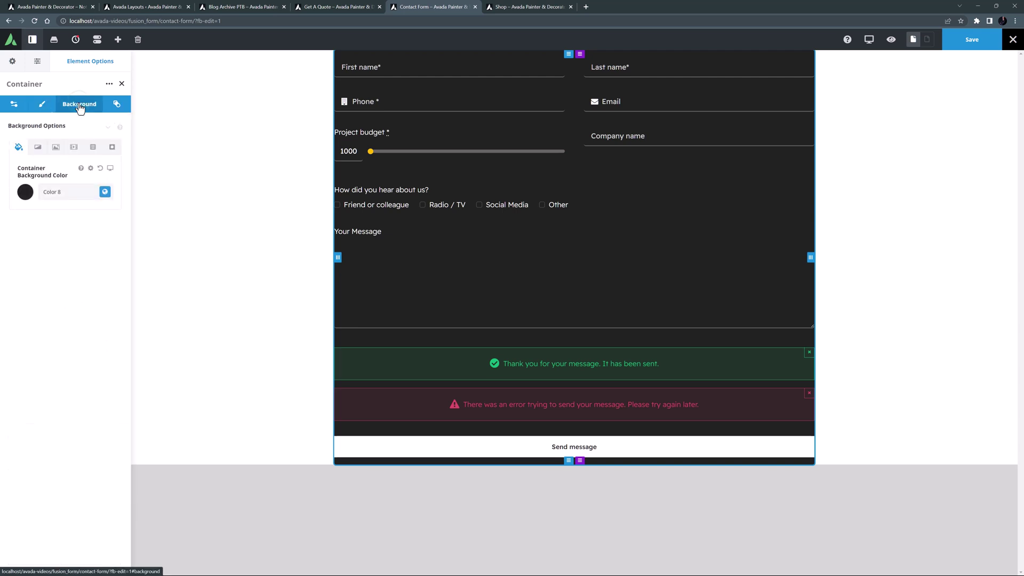
Reset the container background colour and set Form Options preview background to Color 6
left_click(100, 168)
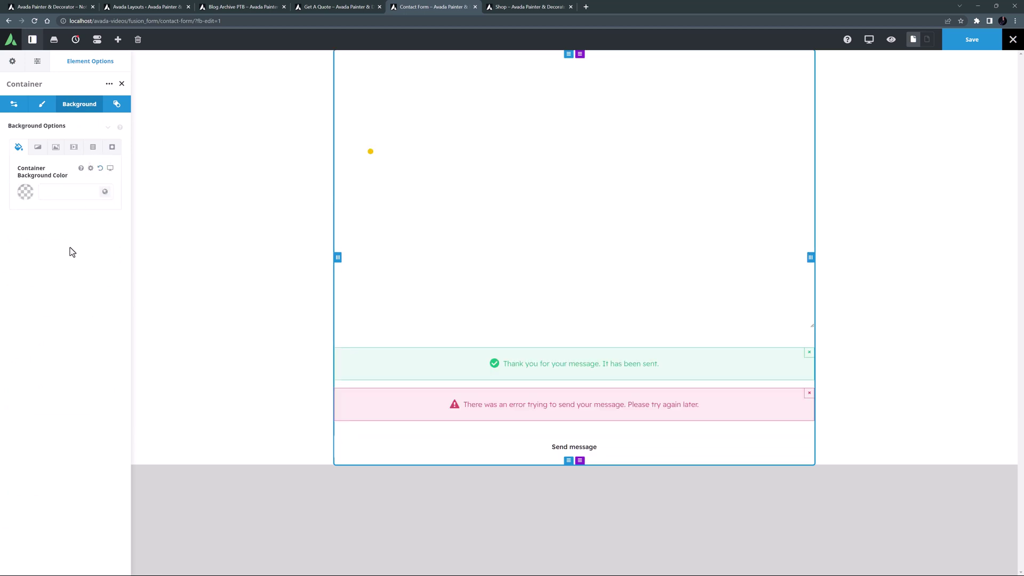
left_click(34, 62)
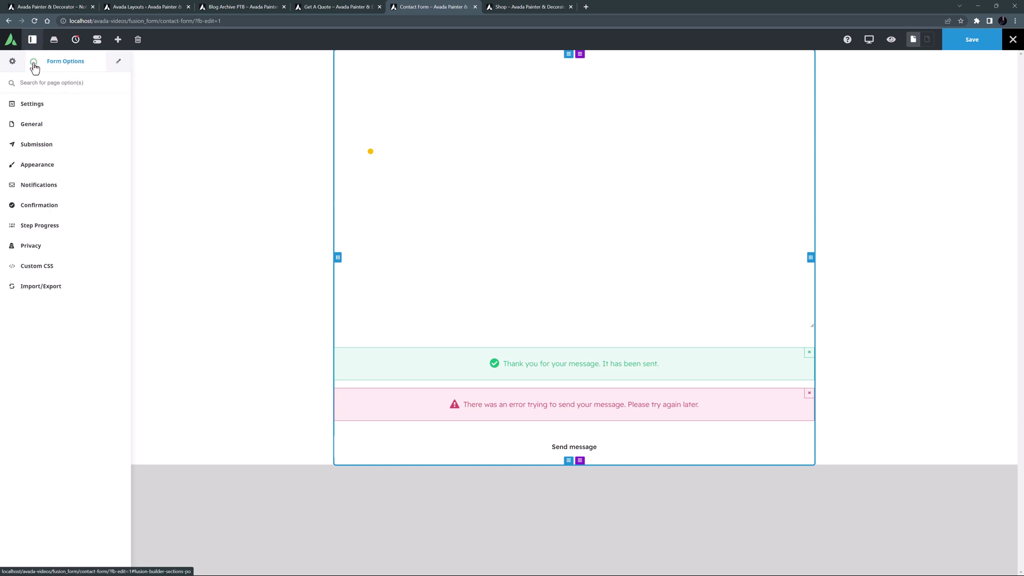
left_click(34, 165)
left_click(112, 195)
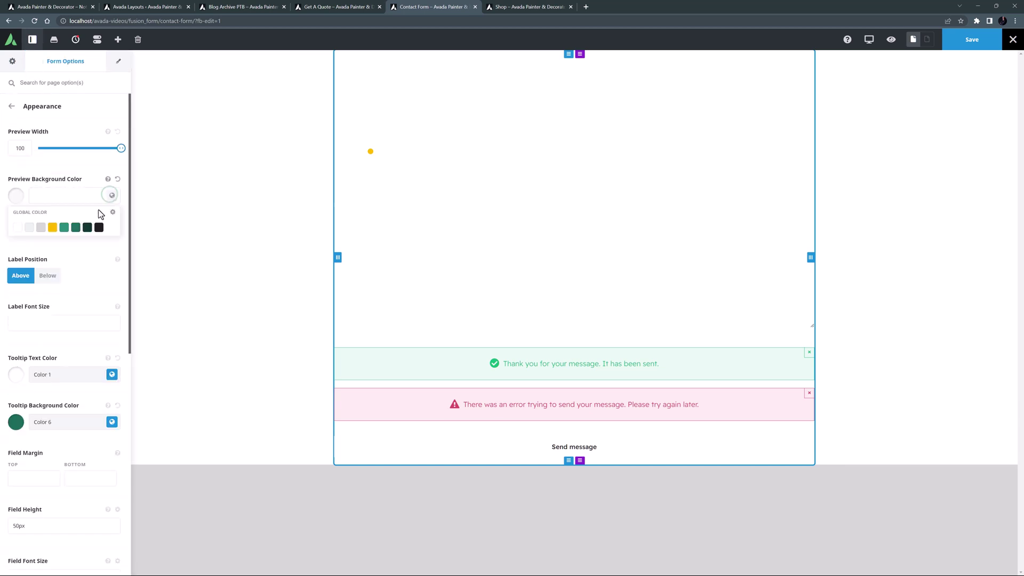
left_click(76, 228)
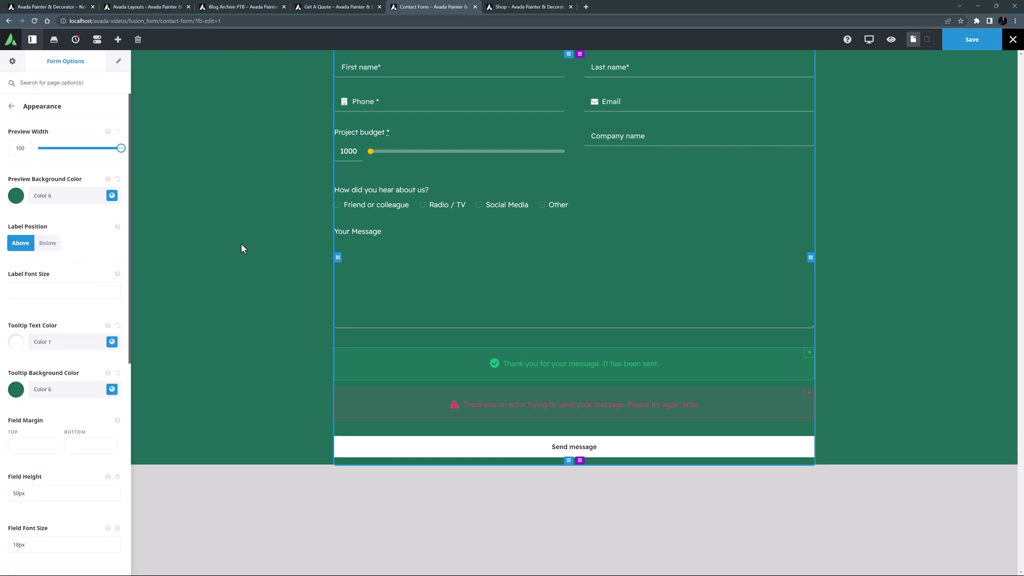
left_click(11, 106)
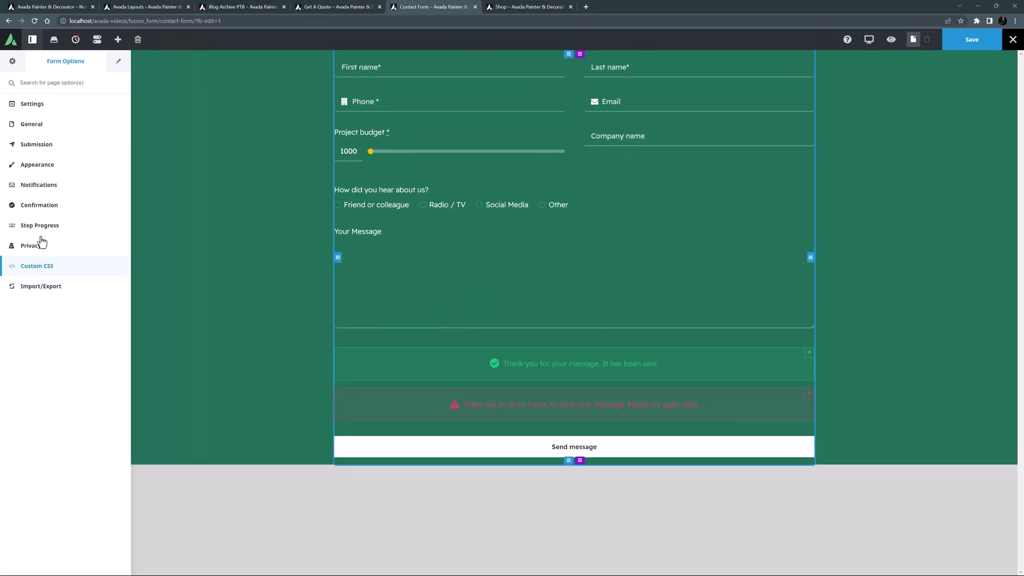
In form Appearance, make the tooltip background Color 8 and enter 16px in the following size field
left_click(48, 168)
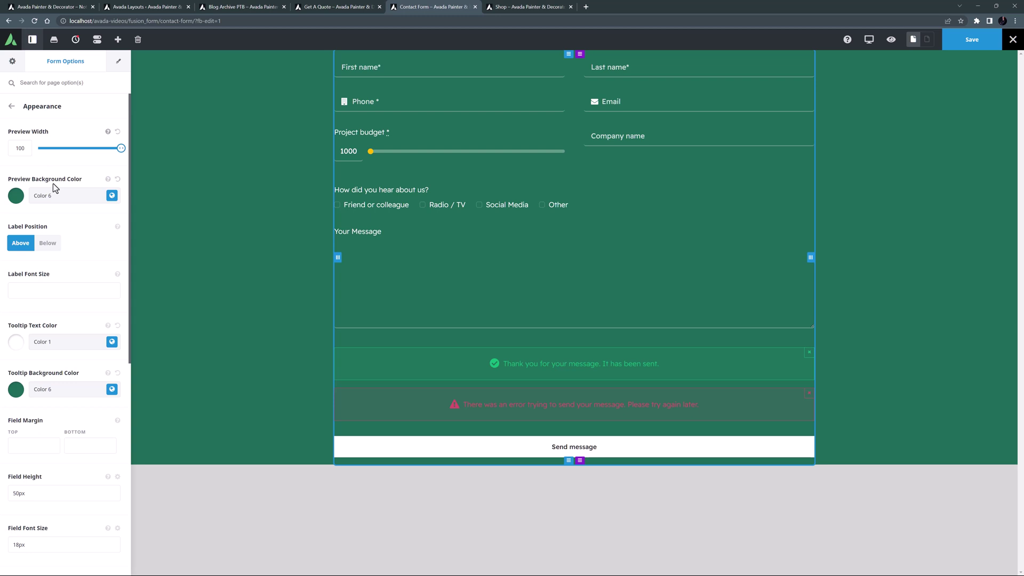
left_click(111, 389)
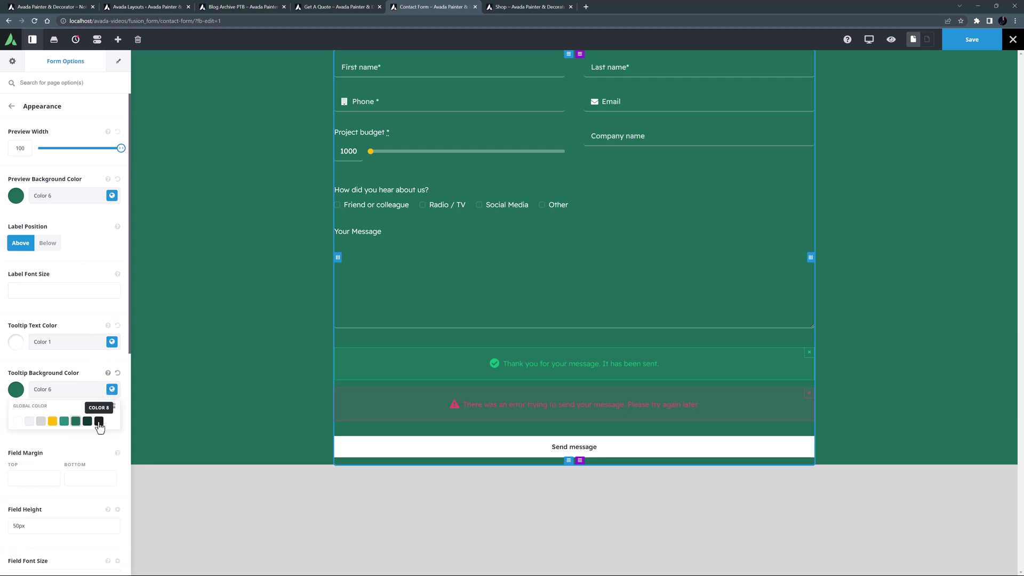
left_click(98, 421)
left_click(90, 442)
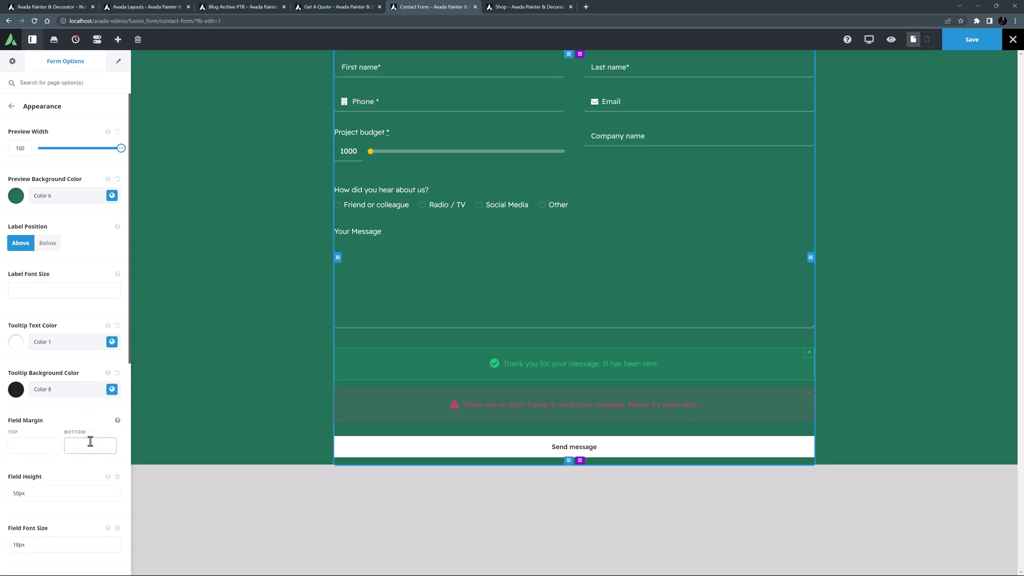
scroll(64, 426, "down", 3)
left_click_drag(32, 425, 2, 417)
type("16px")
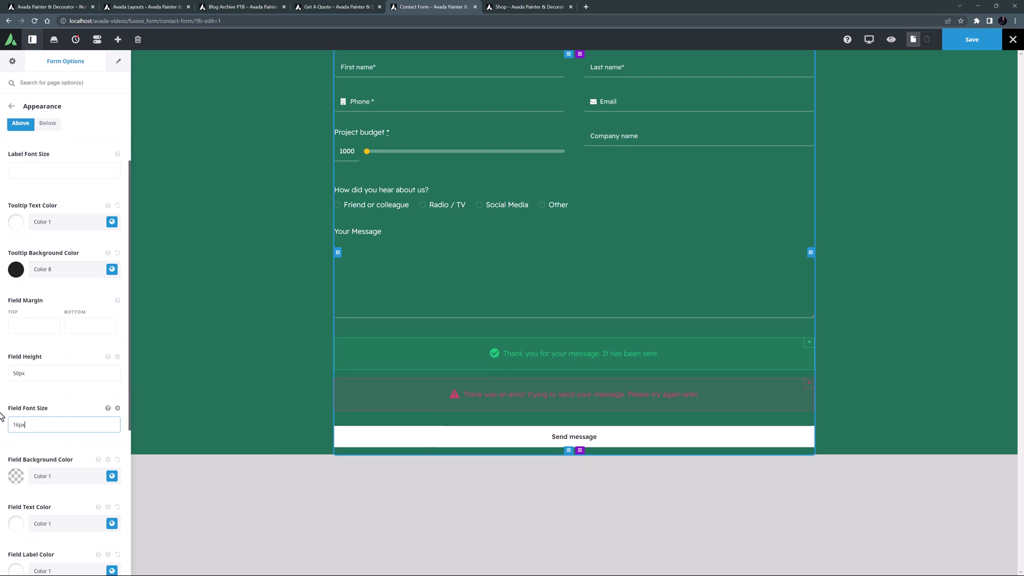
Give fields a Color 2 background at 80 opacity and set placeholder colour opacity to -60
scroll(53, 373, "down", 3)
left_click(110, 317)
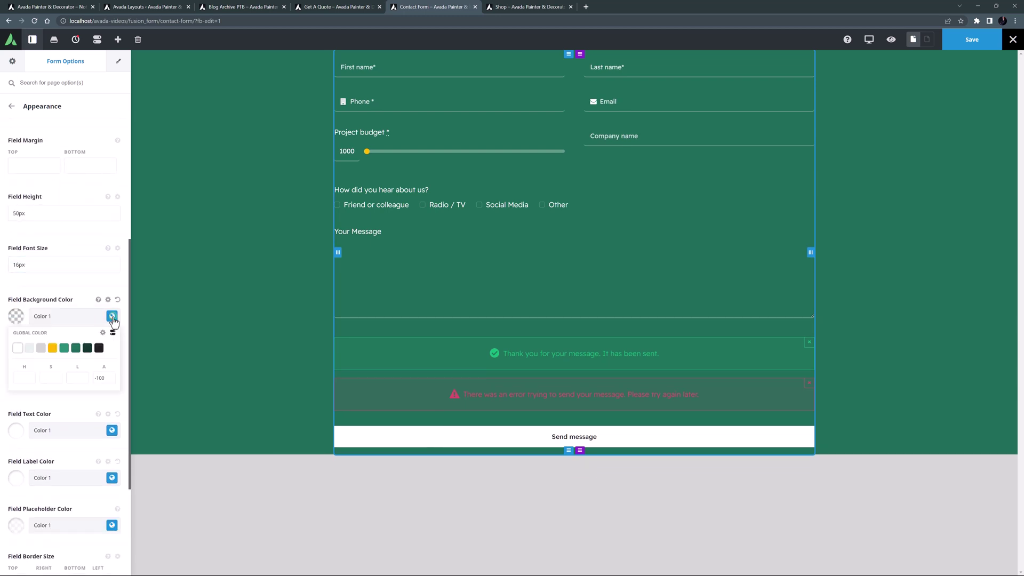
left_click(29, 349)
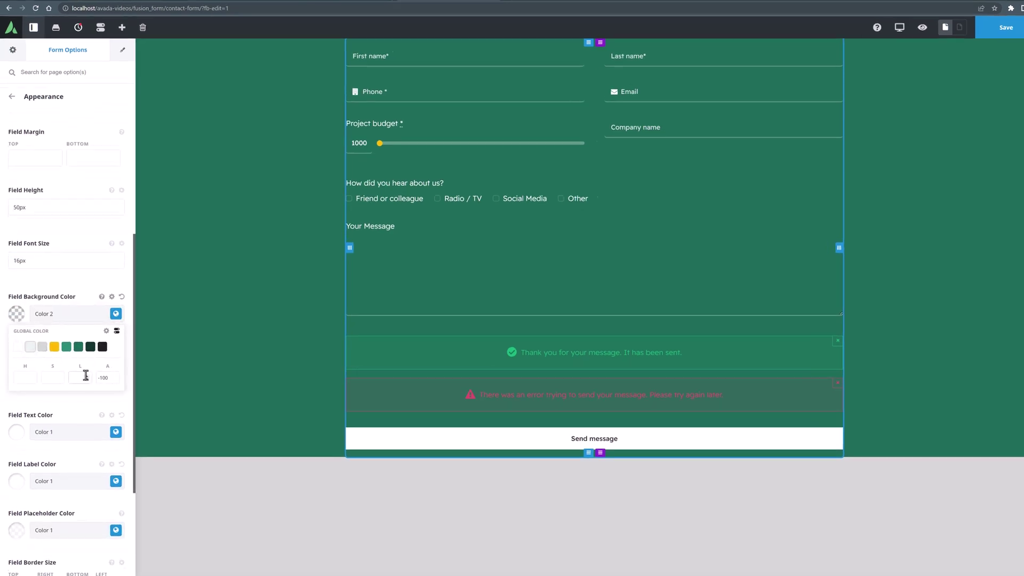
left_click(95, 377)
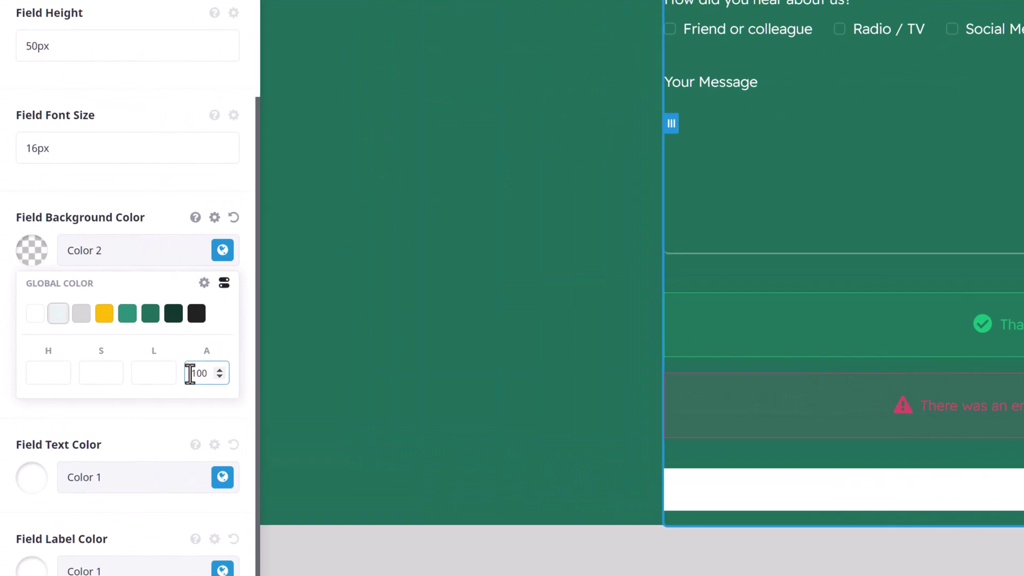
left_click_drag(188, 373, 225, 375)
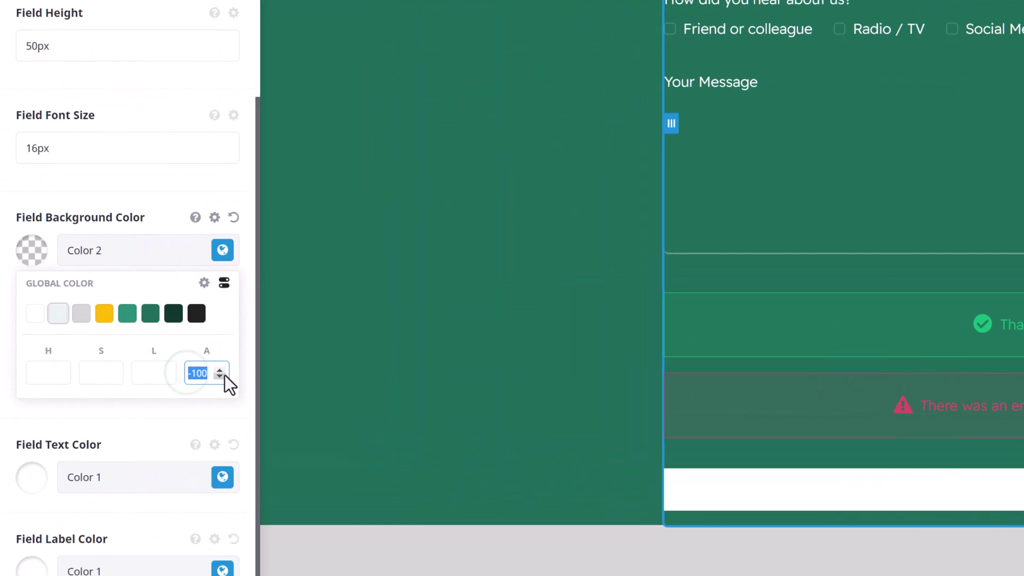
type("80")
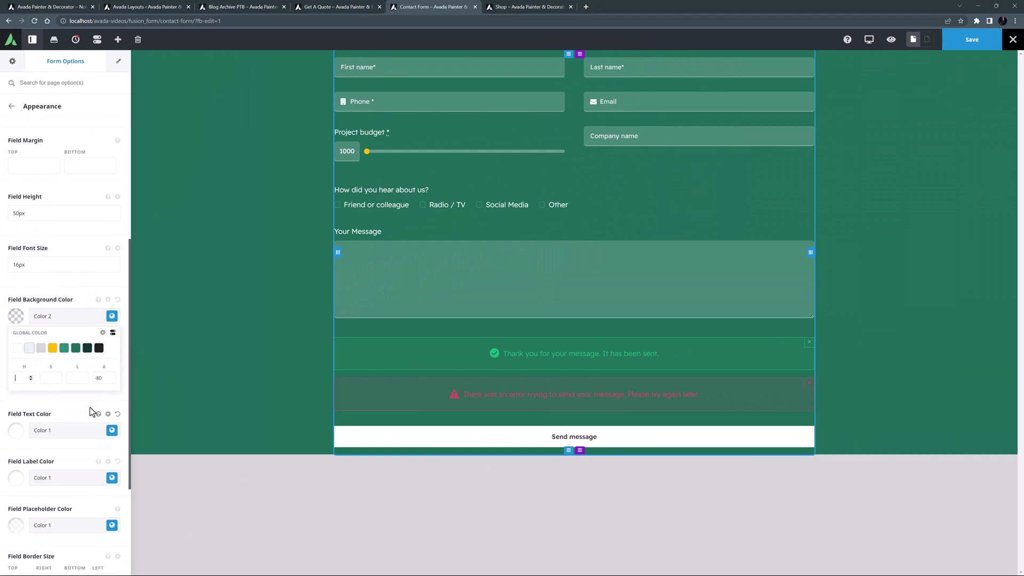
left_click(110, 524)
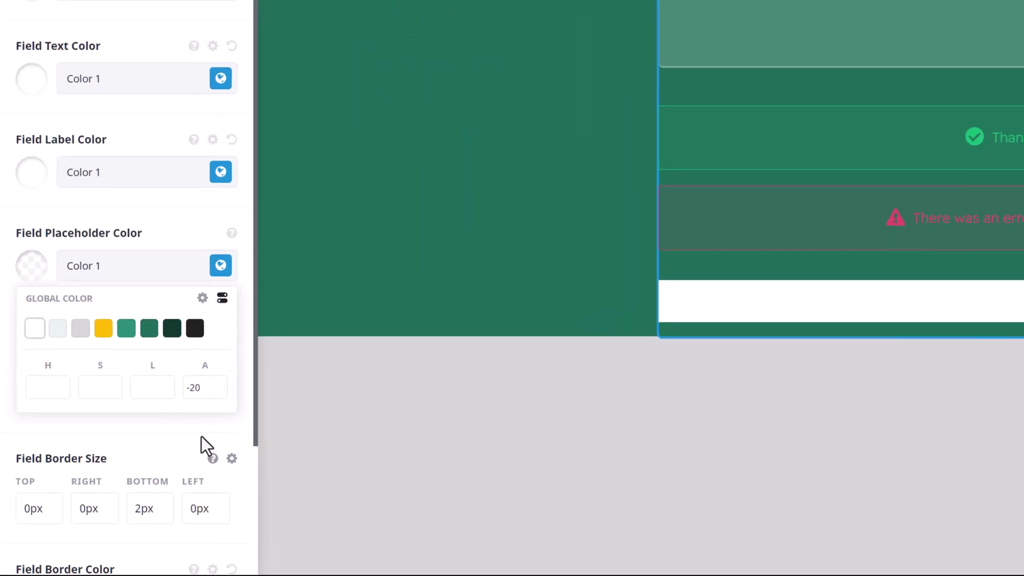
double_click(201, 394)
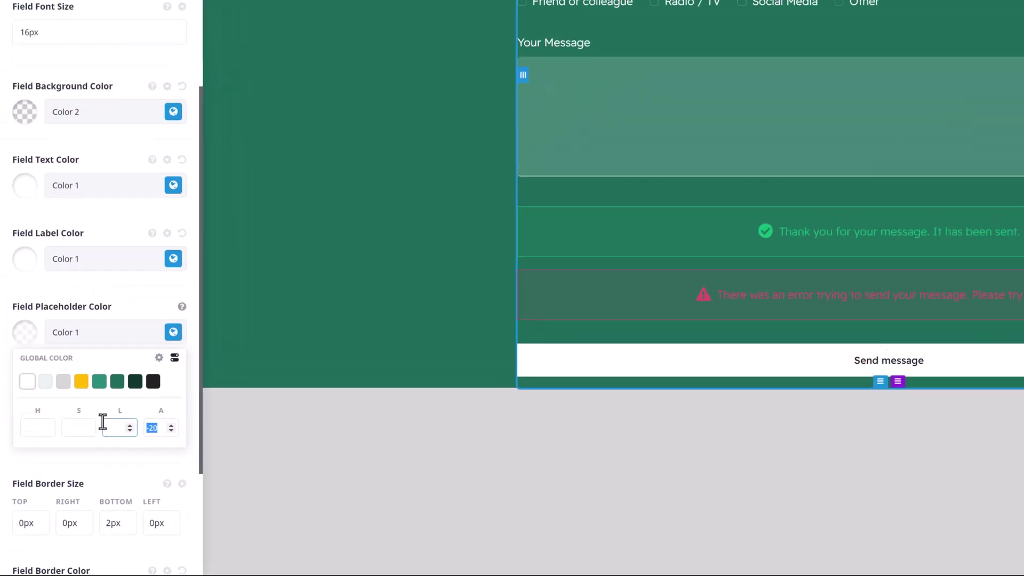
type("-60")
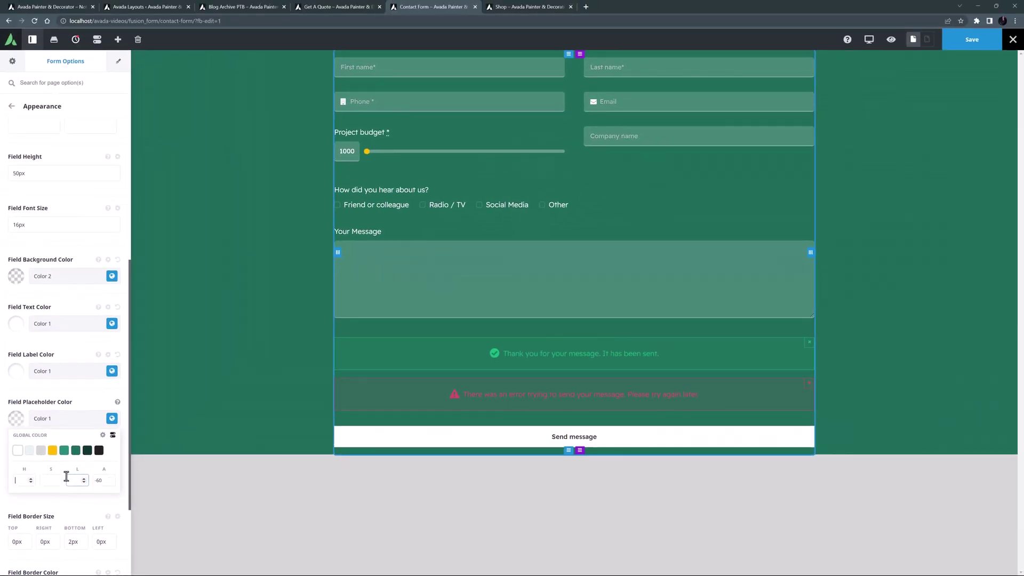
Set the field bottom border to 0px and the field border radius to 0
scroll(66, 476, "down", 3)
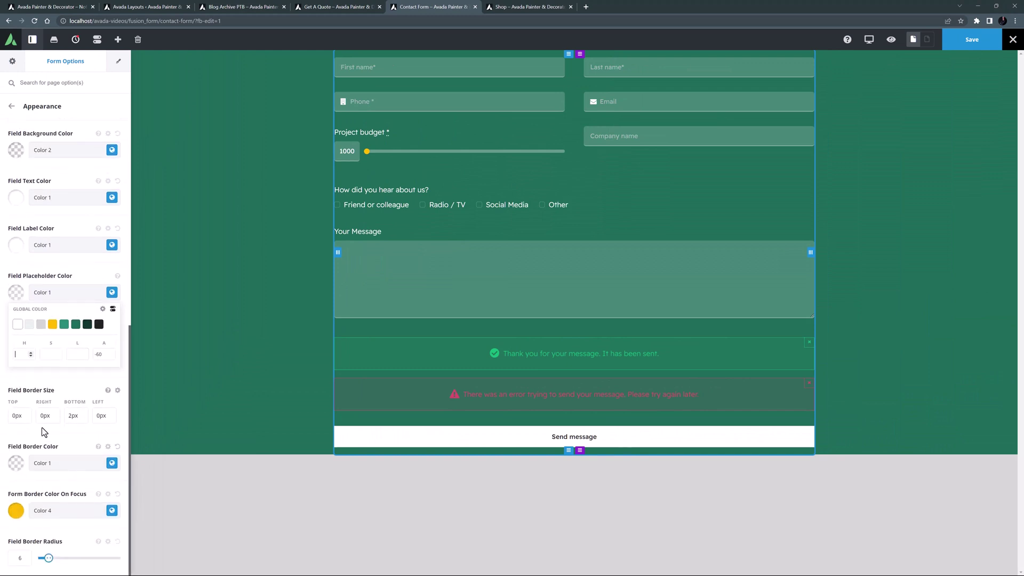
left_click_drag(68, 416, 72, 416)
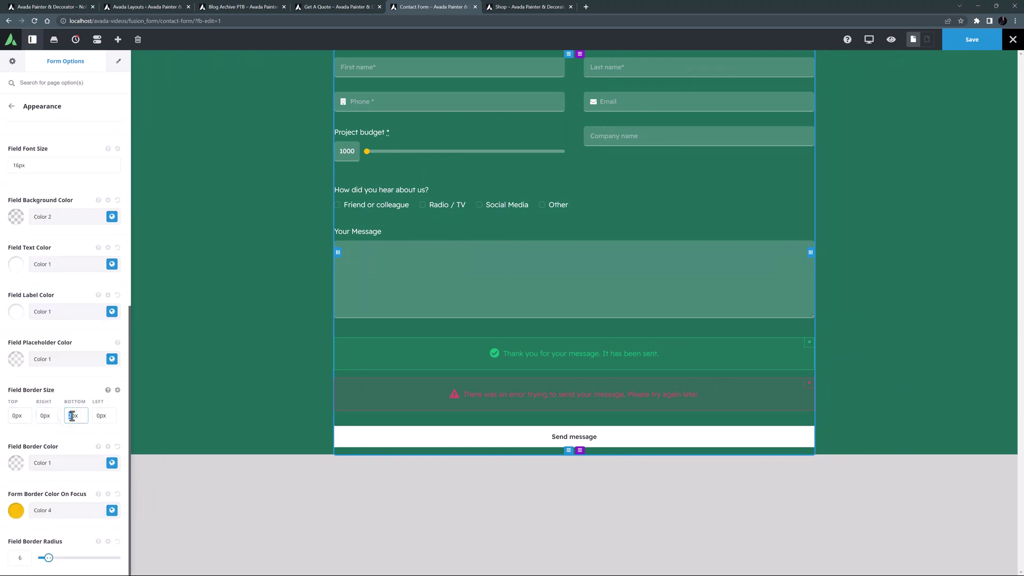
type("0")
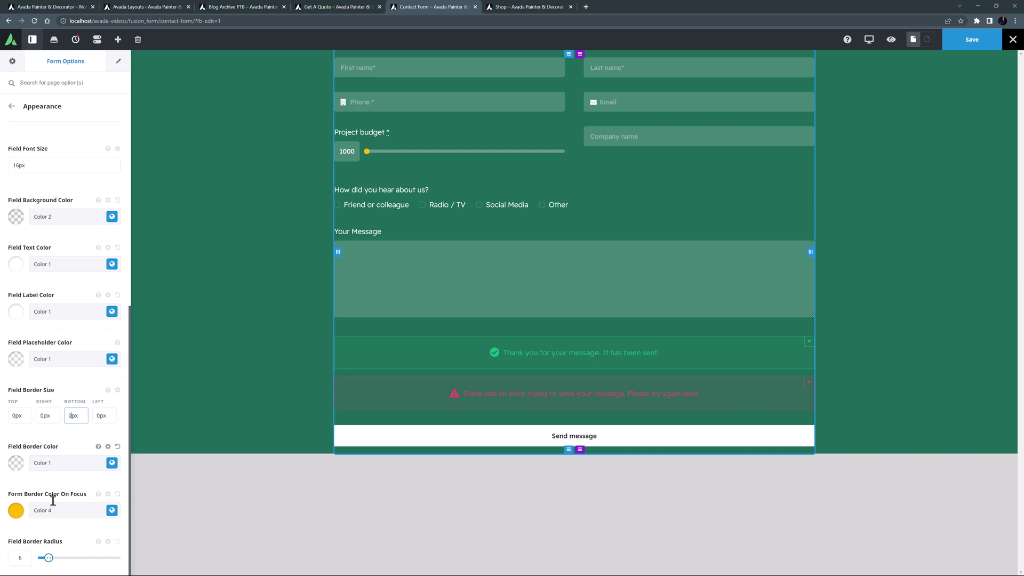
left_click_drag(47, 557, 37, 557)
left_click(33, 533)
Save the Contact Form and switch to the Get A Quote page editor
left_click(969, 44)
left_click(333, 6)
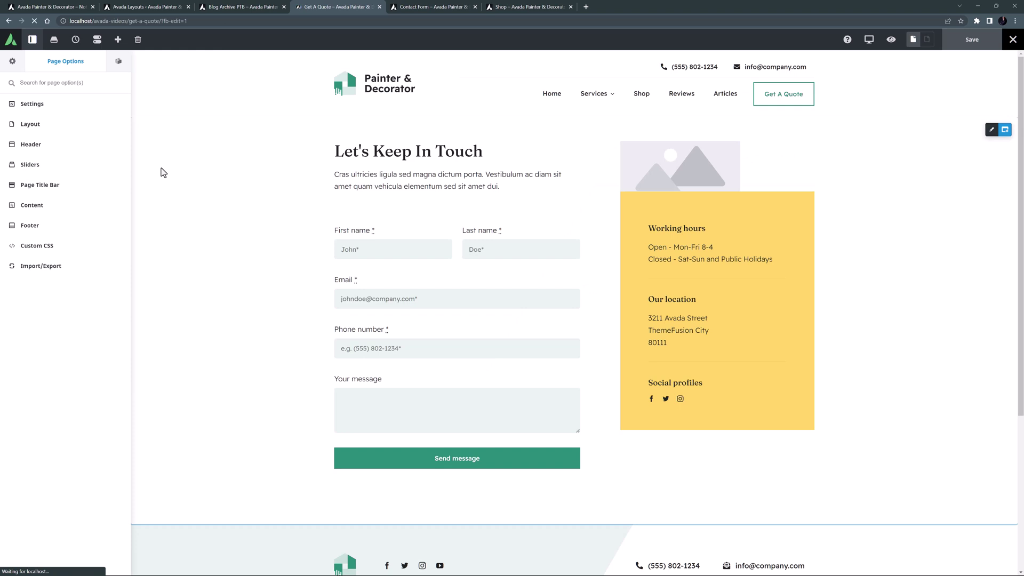
Delete the page's whole existing layout and insert the saved Page Title Bar library container
left_click(138, 39)
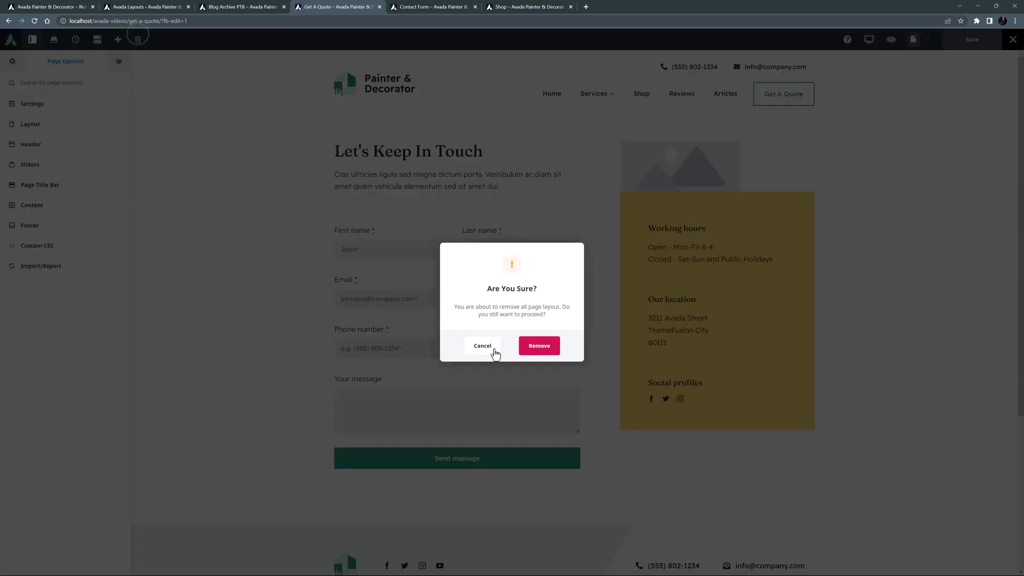
left_click(540, 347)
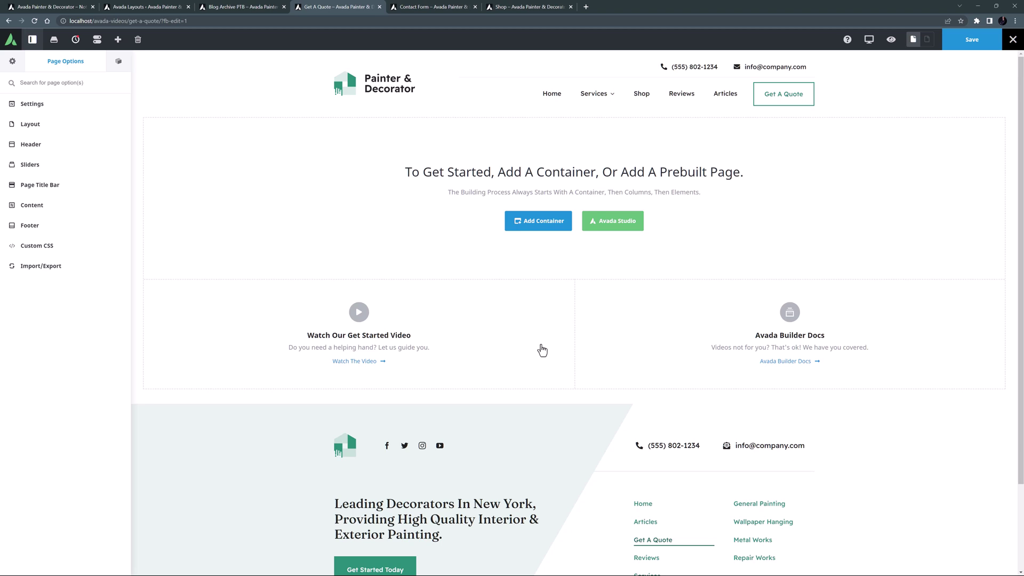
left_click(537, 220)
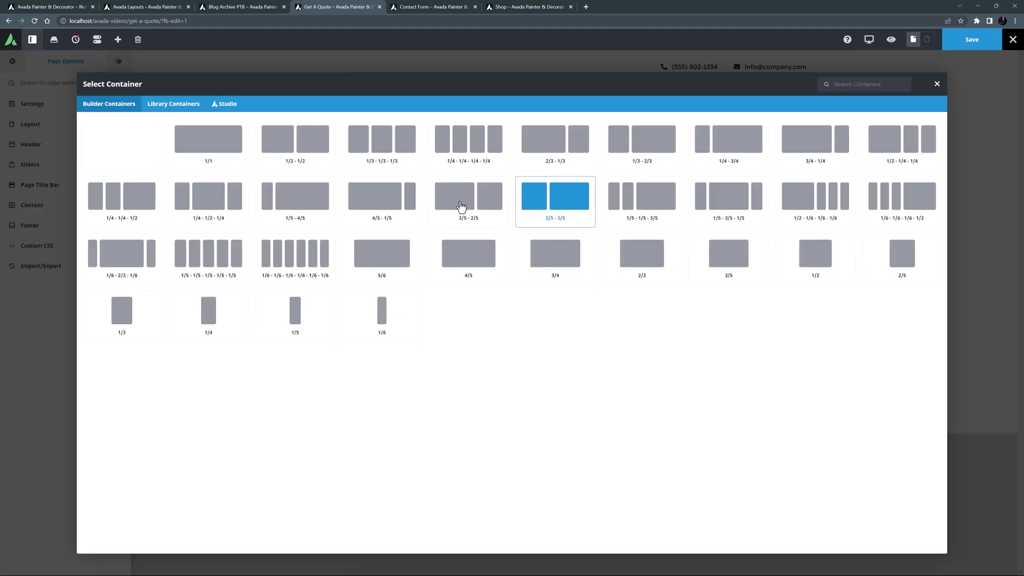
left_click(186, 104)
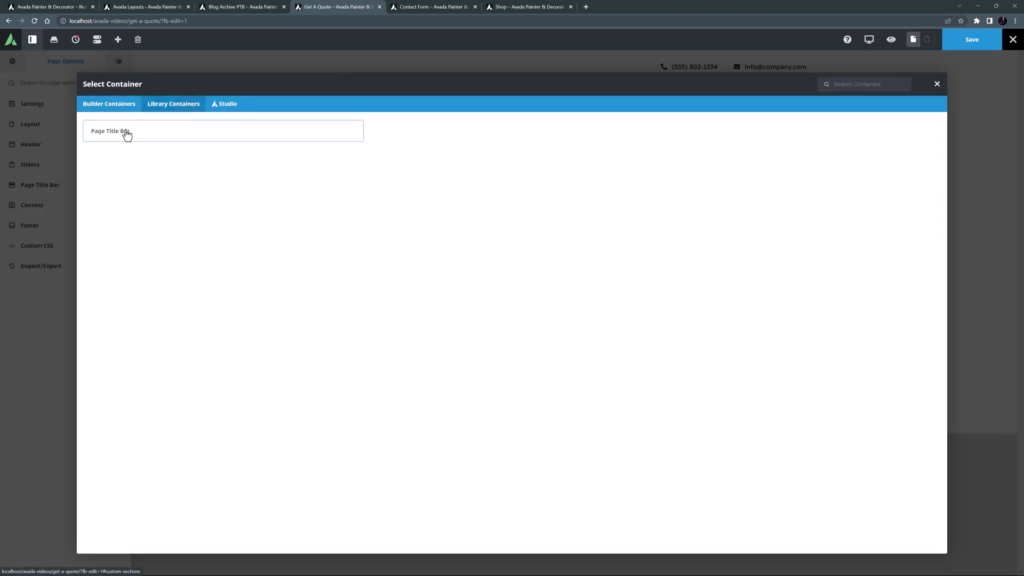
left_click(123, 133)
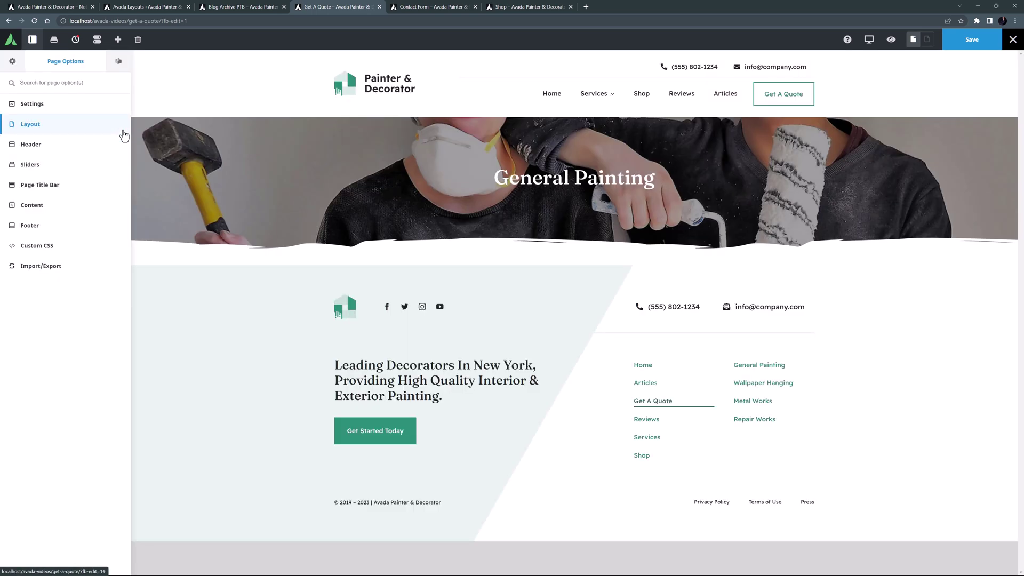
Change the banner title text to 'Get A Quote'
left_click(565, 179)
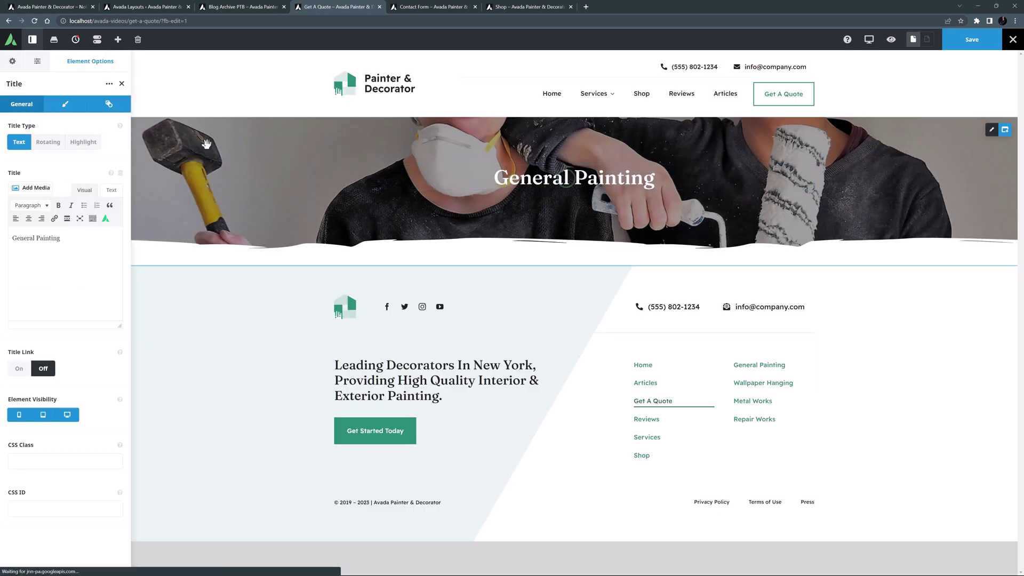
triple_click(61, 238)
type("Get A Quote")
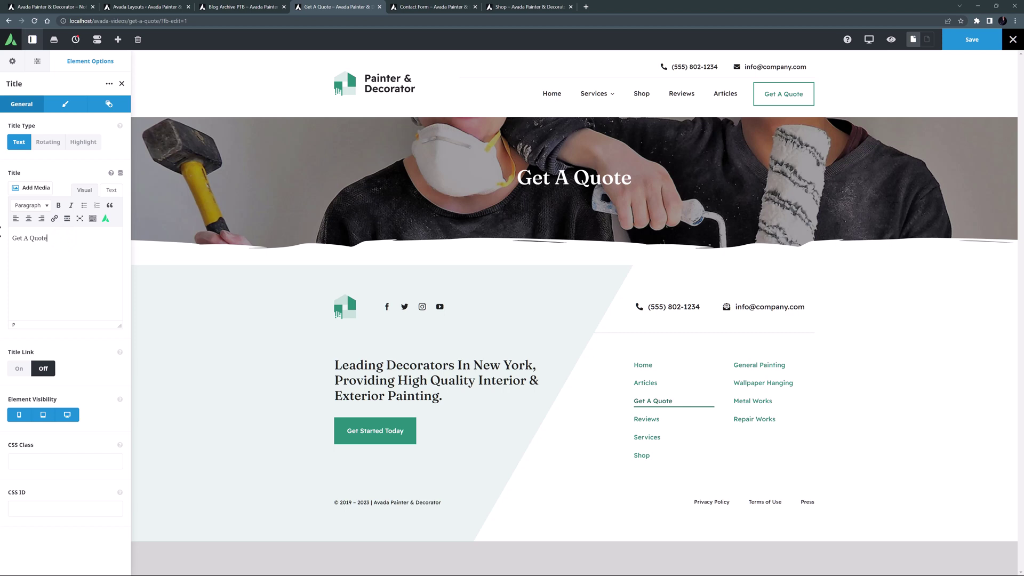
Replace the banner's background image with the paint-tray photo from the media library
left_click(991, 129)
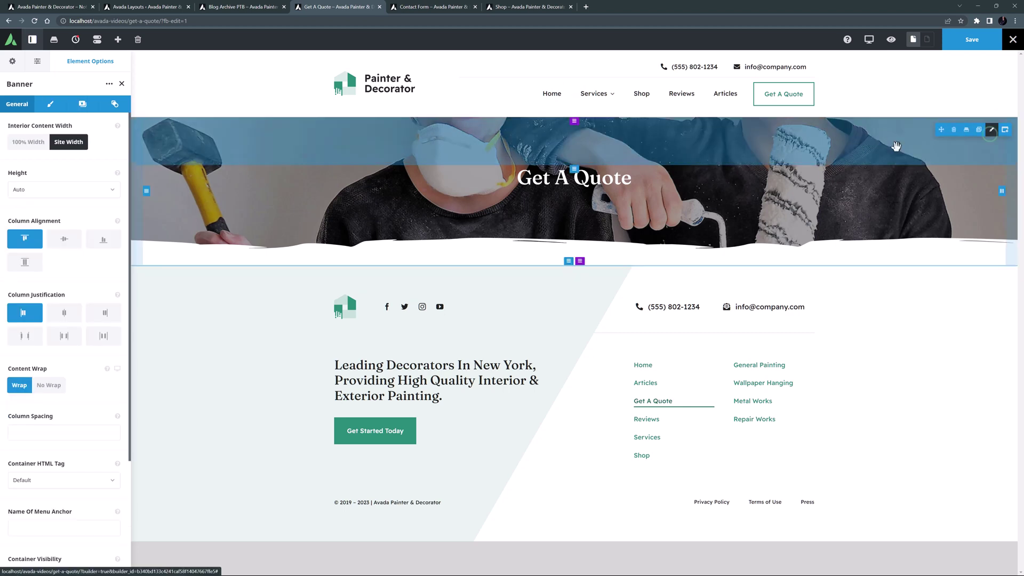
left_click(83, 104)
left_click(57, 147)
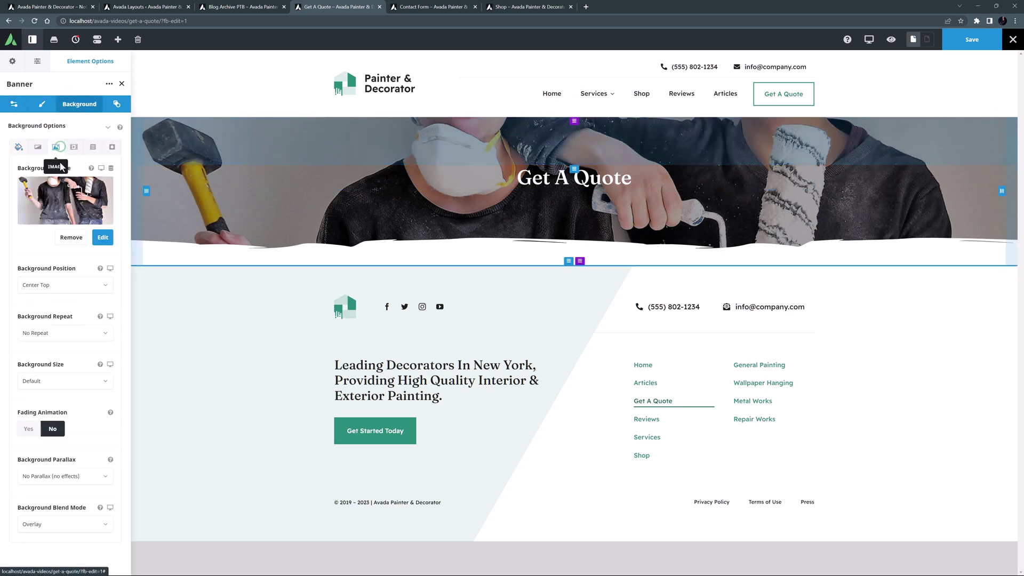
left_click(71, 237)
left_click(65, 211)
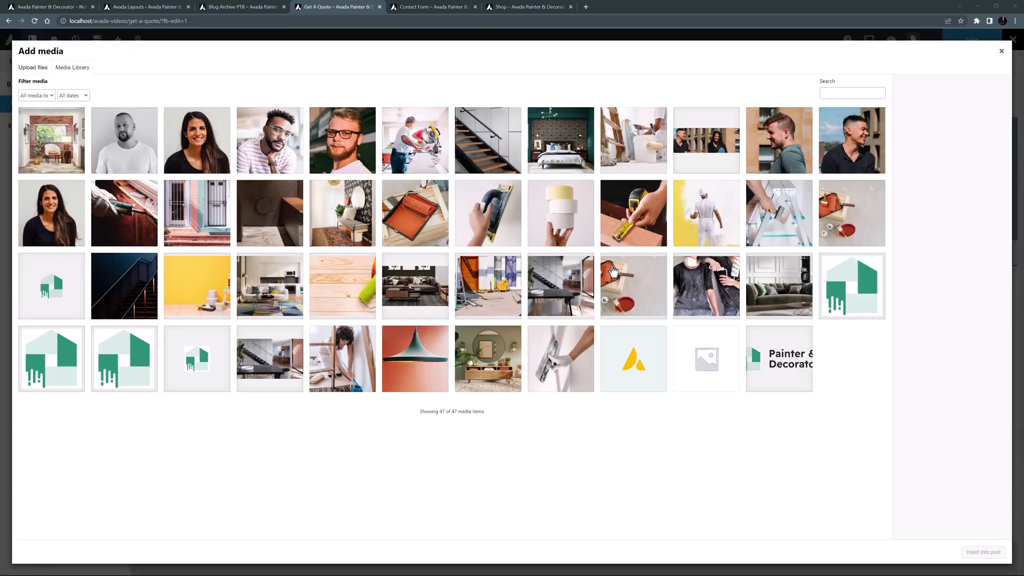
left_click(614, 271)
left_click(977, 551)
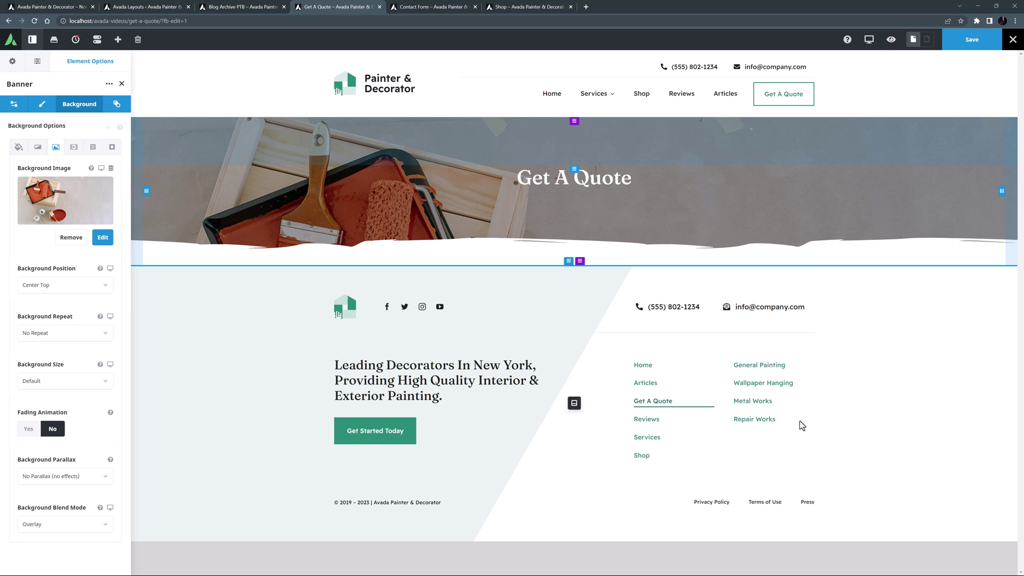
Set the section separator's background to global Color 6 green
left_click(567, 252)
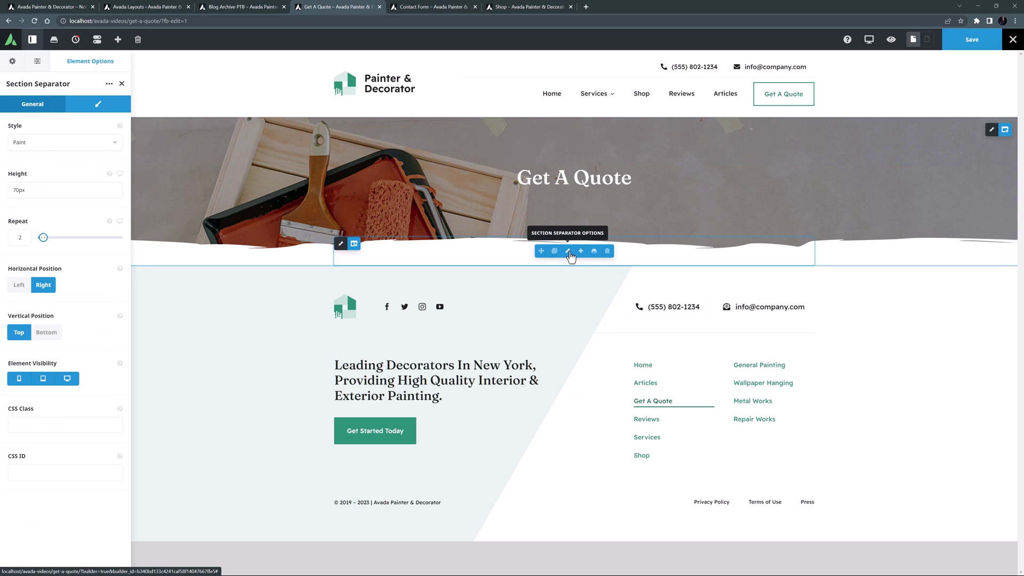
left_click(96, 104)
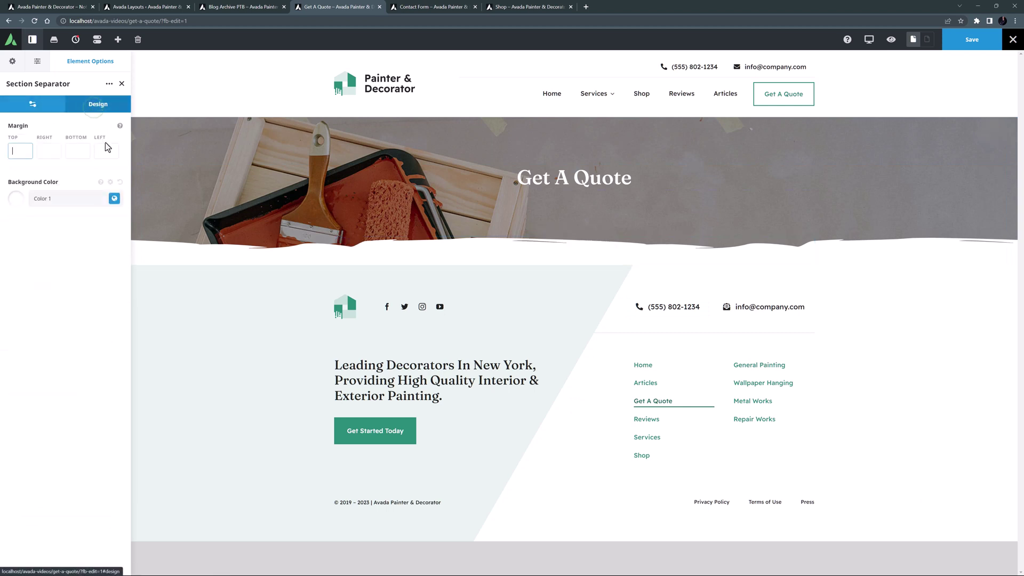
left_click(115, 198)
left_click(78, 230)
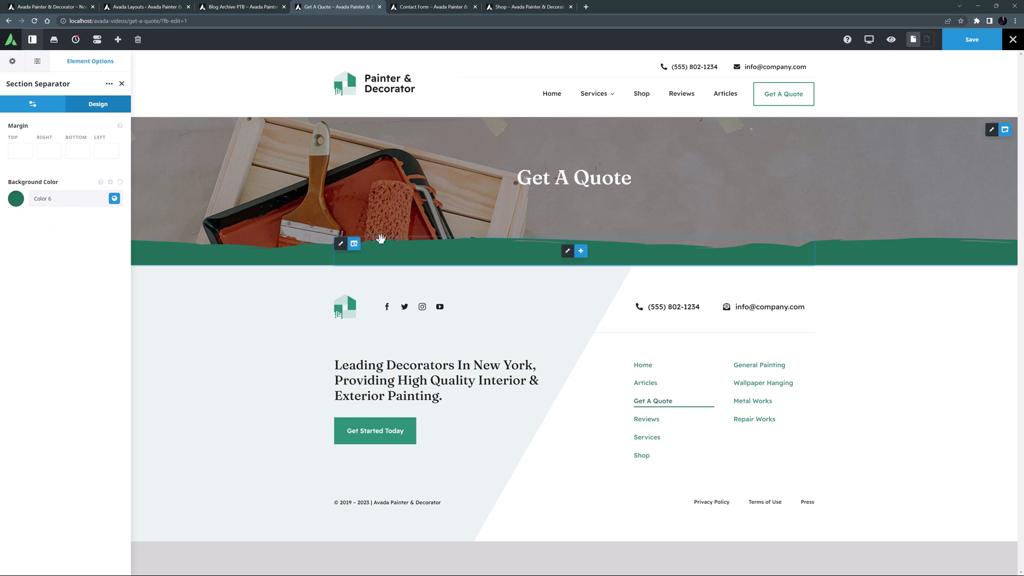
Add a 1/1 container below the banner with 70px top and bottom padding
left_click(1005, 134)
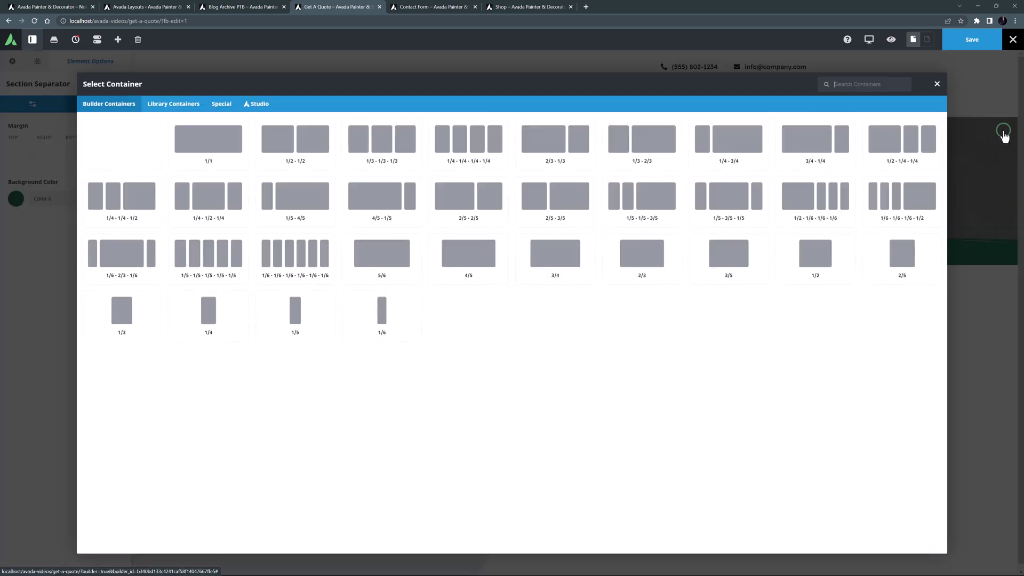
left_click(199, 138)
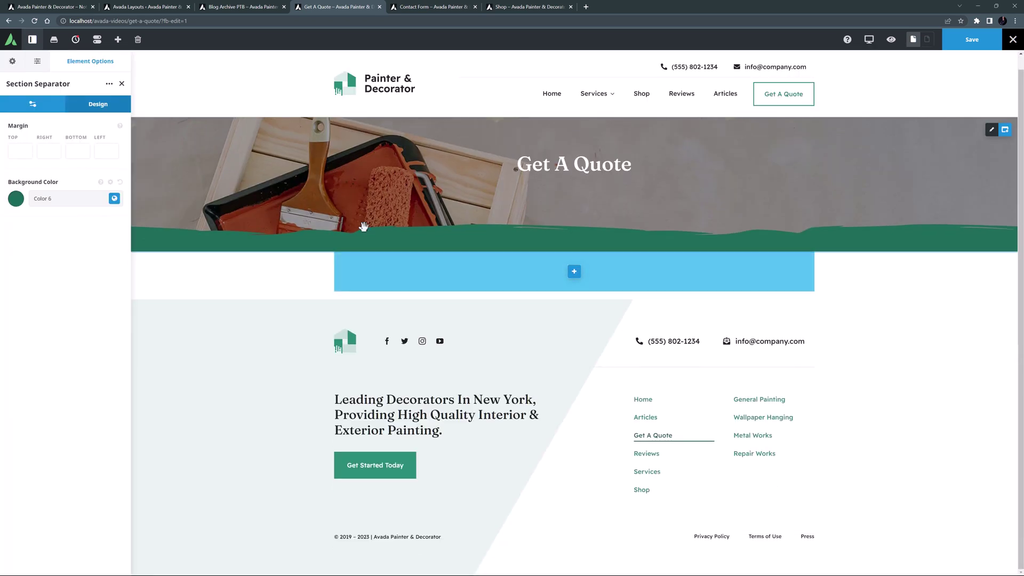
left_click(990, 266)
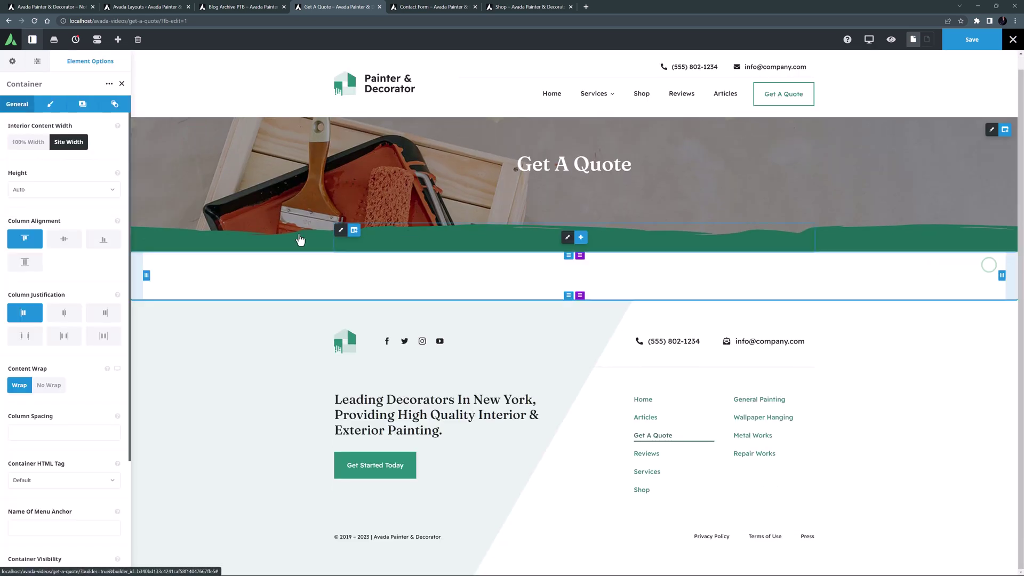
left_click(48, 104)
left_click(20, 207)
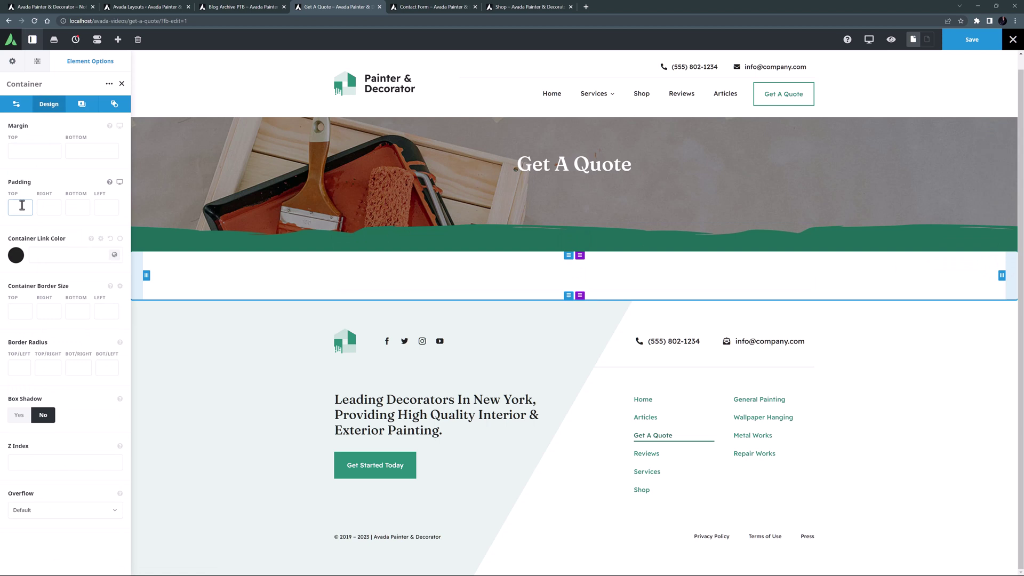
type("70px")
key("Tab")
key("Tab")
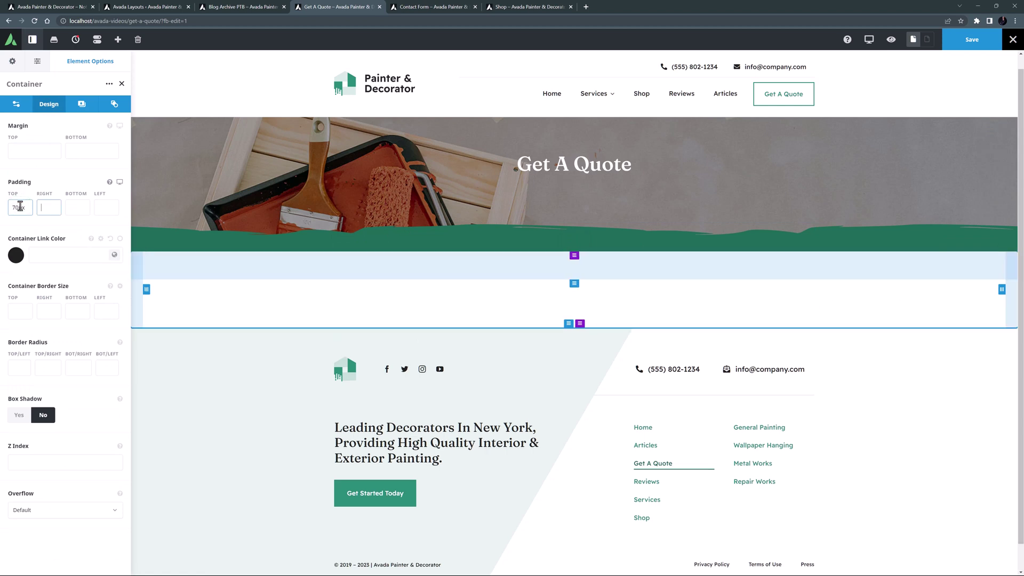
type("70px")
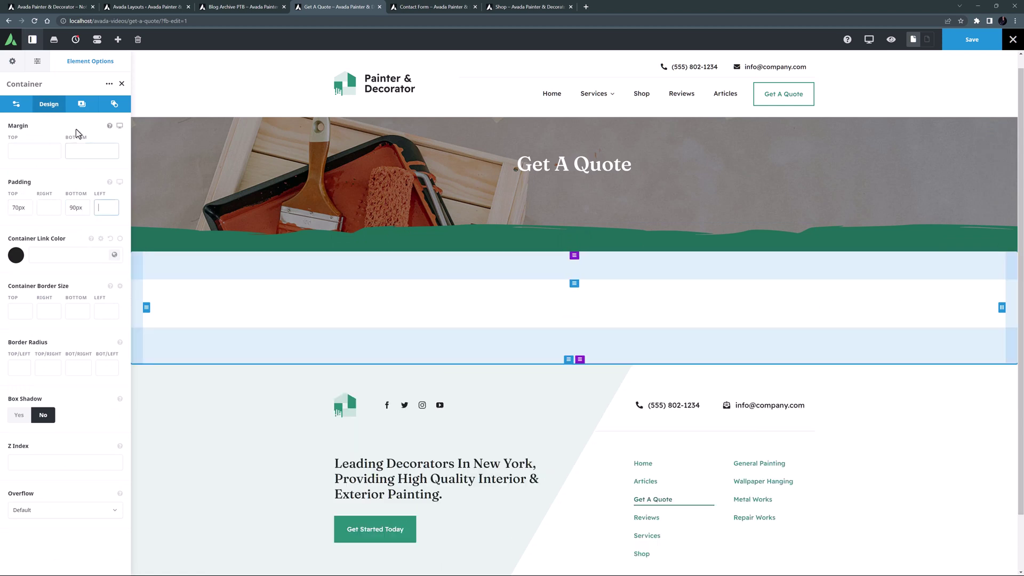
Give the container a Color 6 green background and start adding an element to its column
left_click(80, 104)
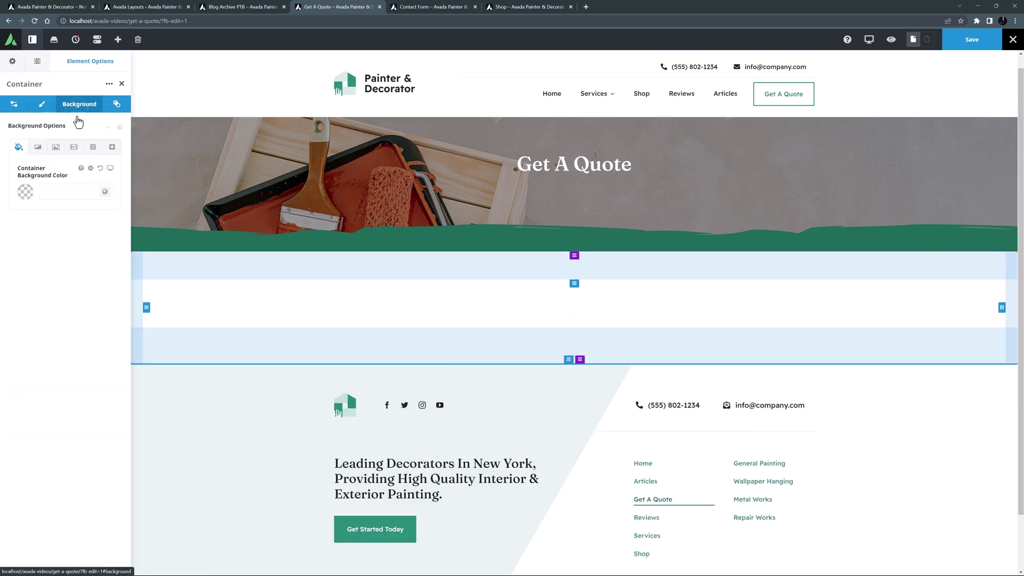
left_click(105, 191)
left_click(84, 224)
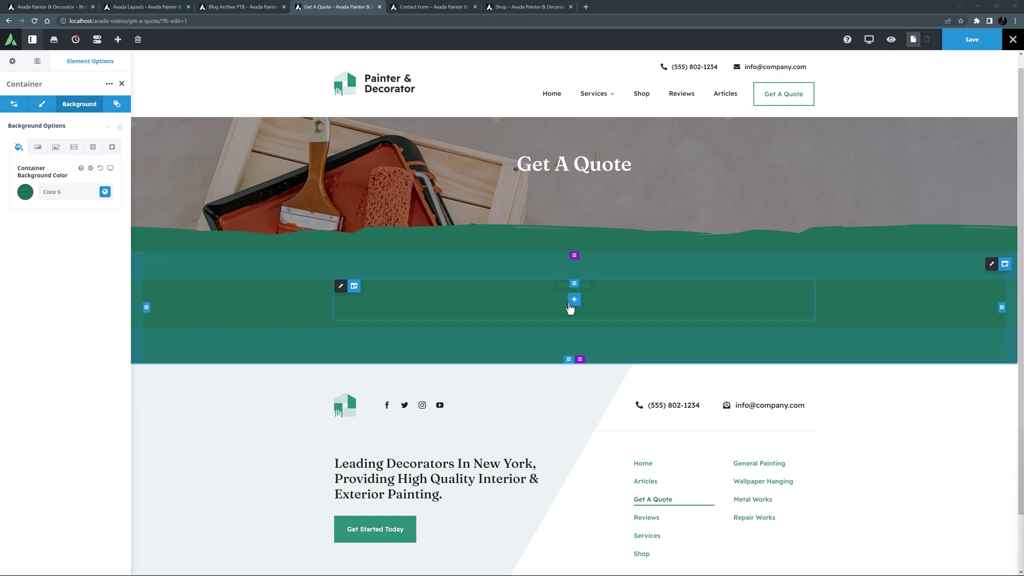
left_click(569, 303)
Insert an Avada Form element showing the Contact Form, then save the Get A Quote page
left_click(234, 166)
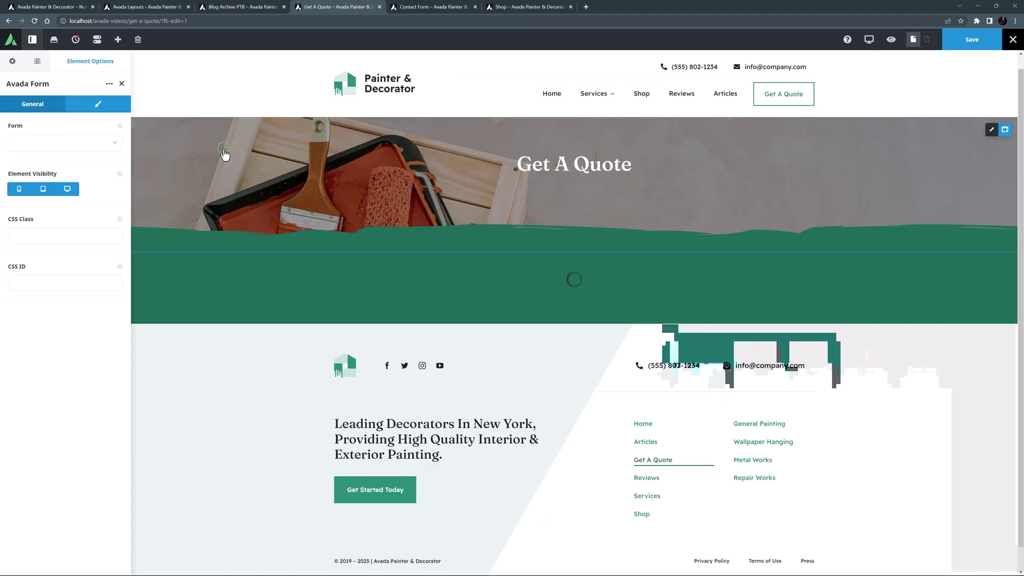
left_click(95, 147)
left_click(49, 163)
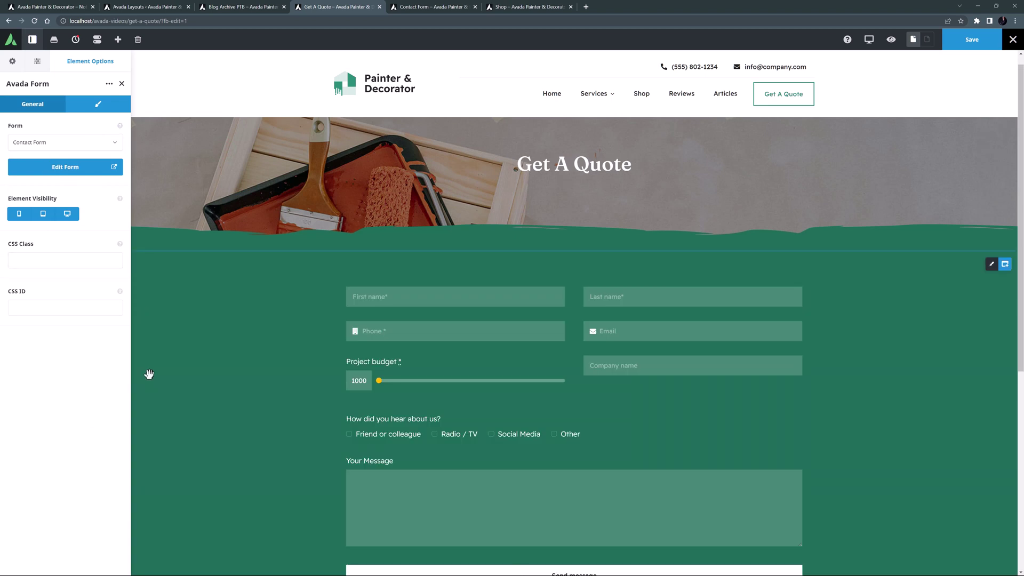
scroll(149, 373, "down", 4)
scroll(152, 374, "up", 4)
left_click(972, 41)
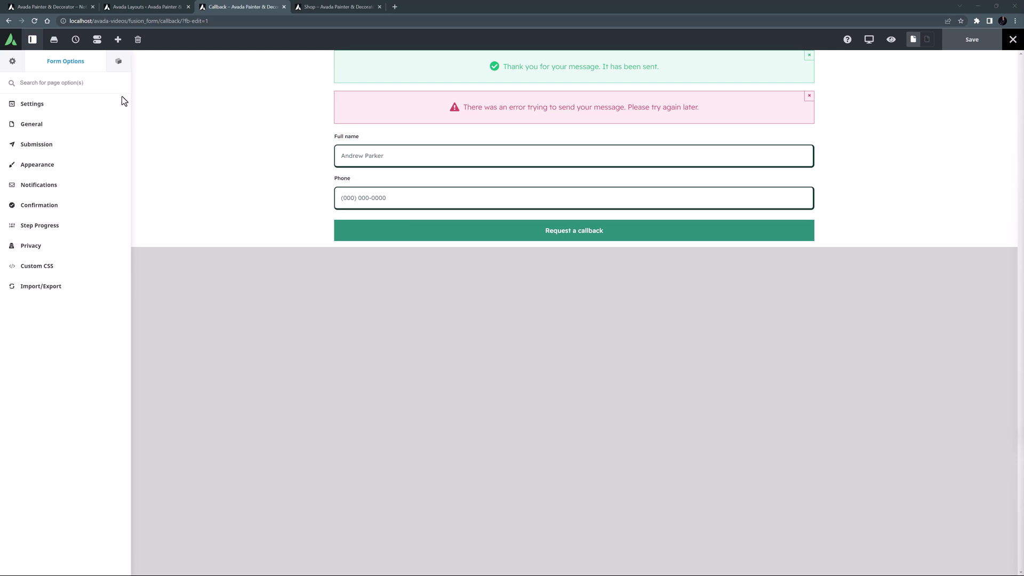
Switch to the Avada Painter & Decorator browser tab to edit the Home page
left_click(50, 8)
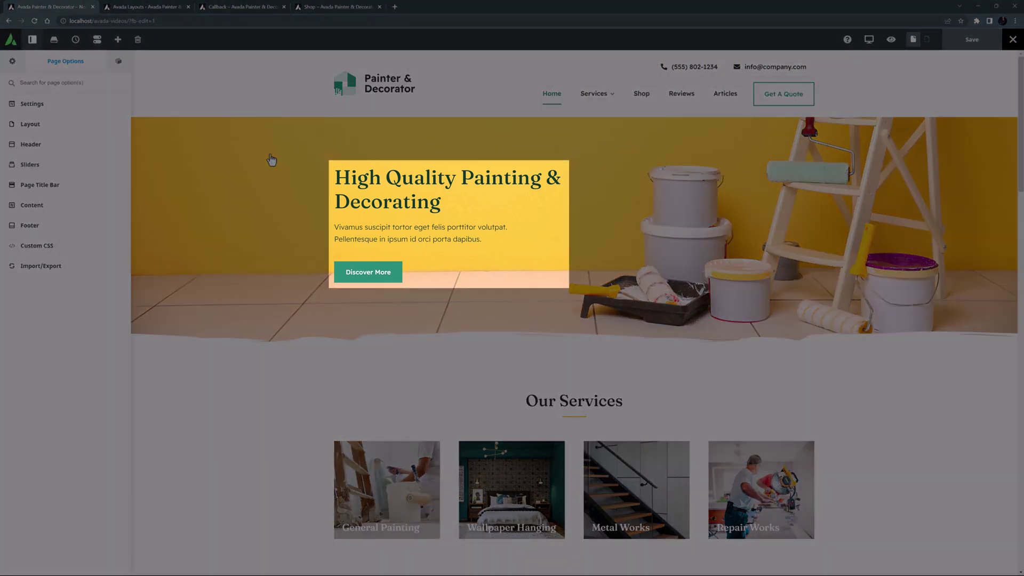
Make the hero text column 3/5 wide and add an empty 2/5 column next to it
mouse_move(373, 211)
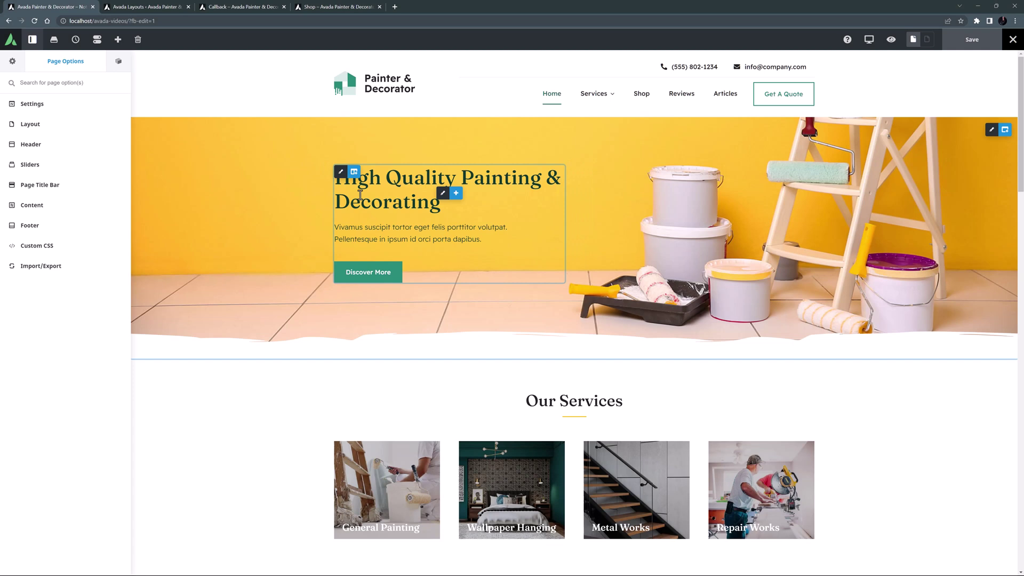
left_click(367, 173)
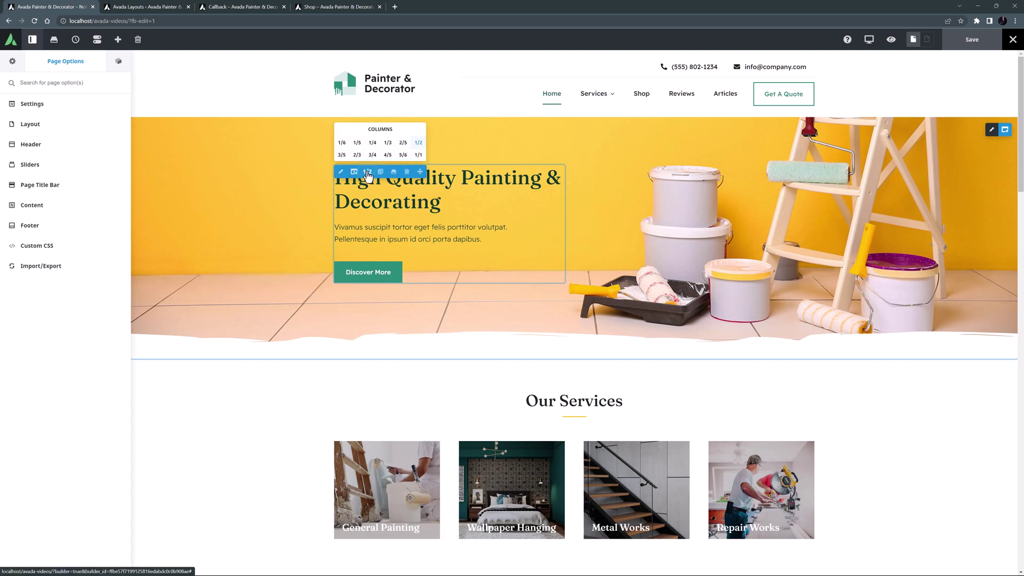
left_click(341, 154)
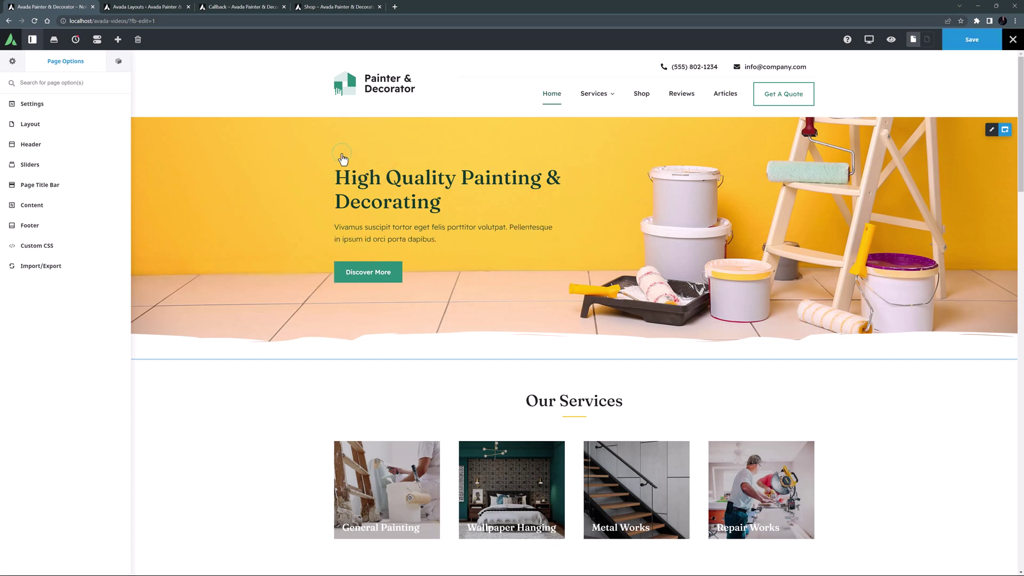
left_click(357, 178)
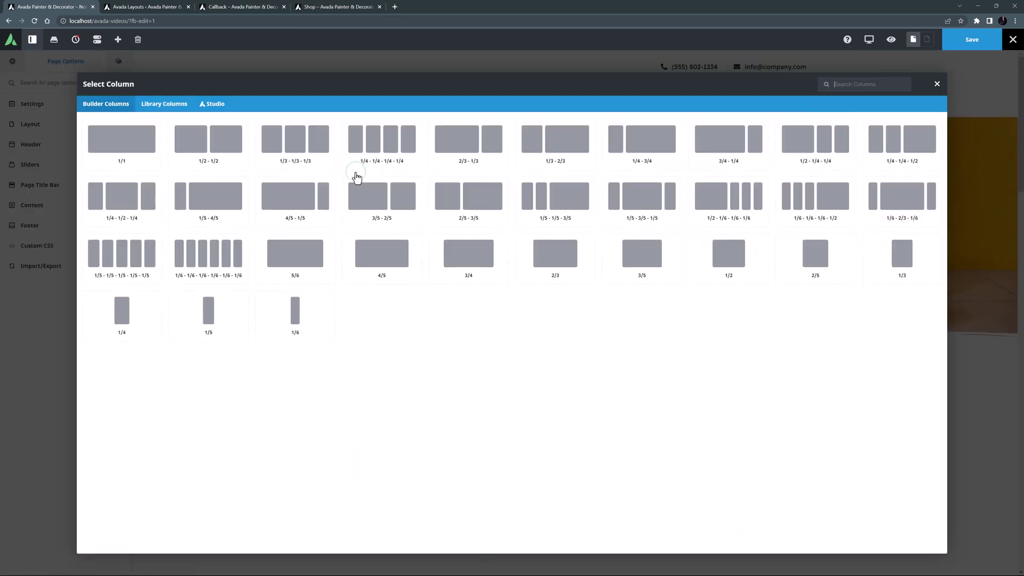
left_click(815, 253)
scroll(705, 154, "down", 2)
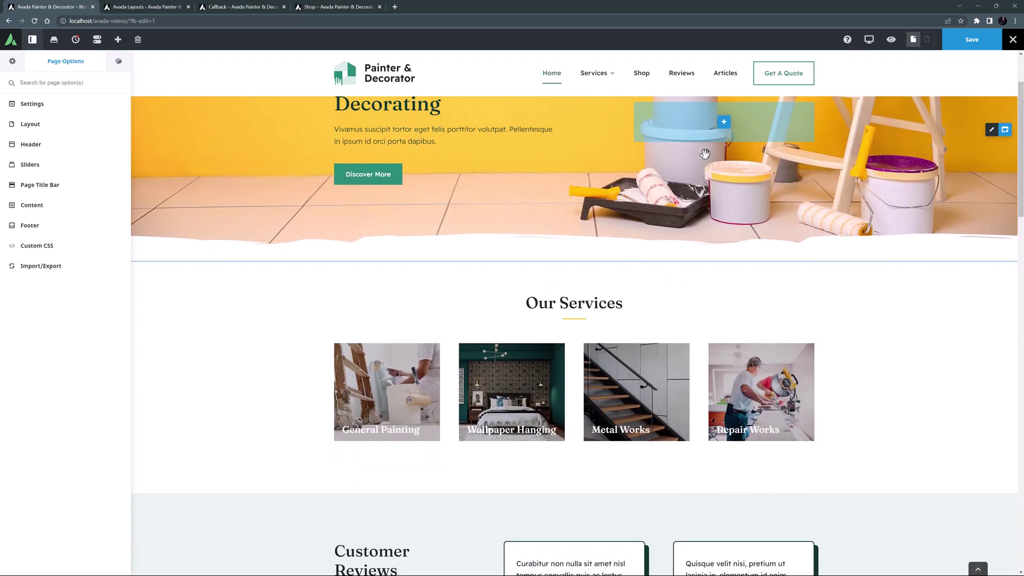
left_click(640, 112)
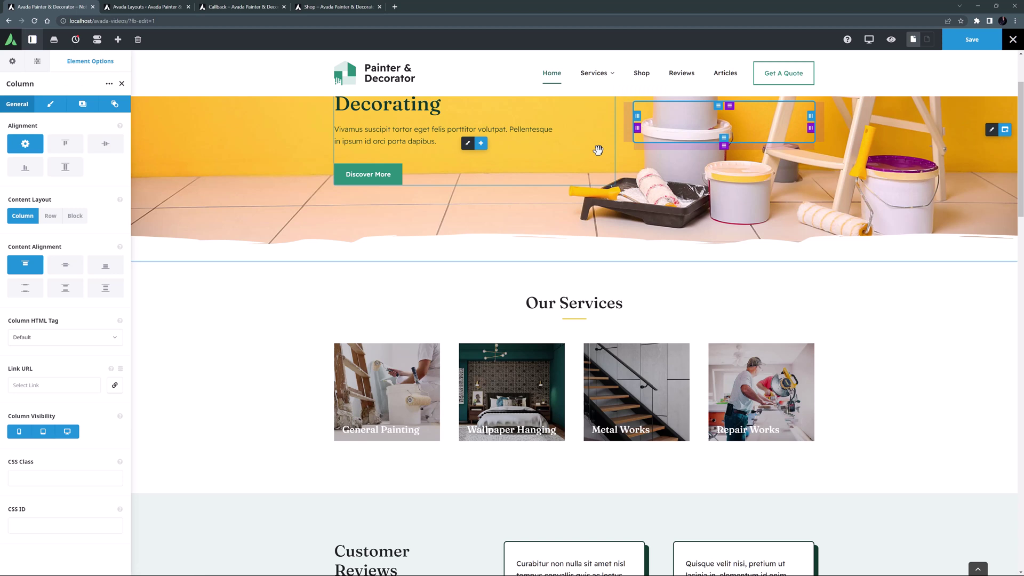
Set the new column's background colour to white (Color 1)
left_click(82, 104)
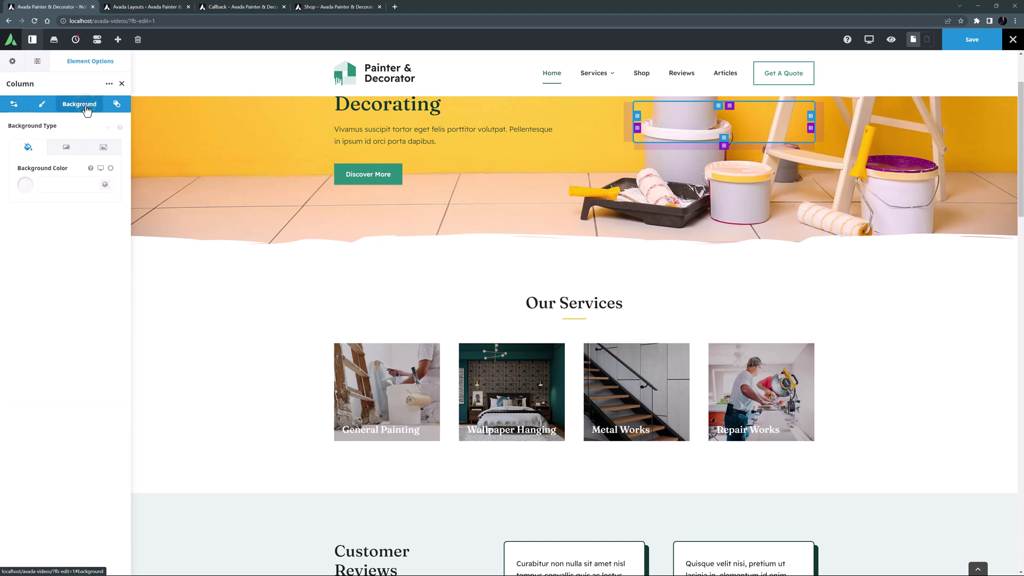
left_click(98, 182)
left_click(27, 217)
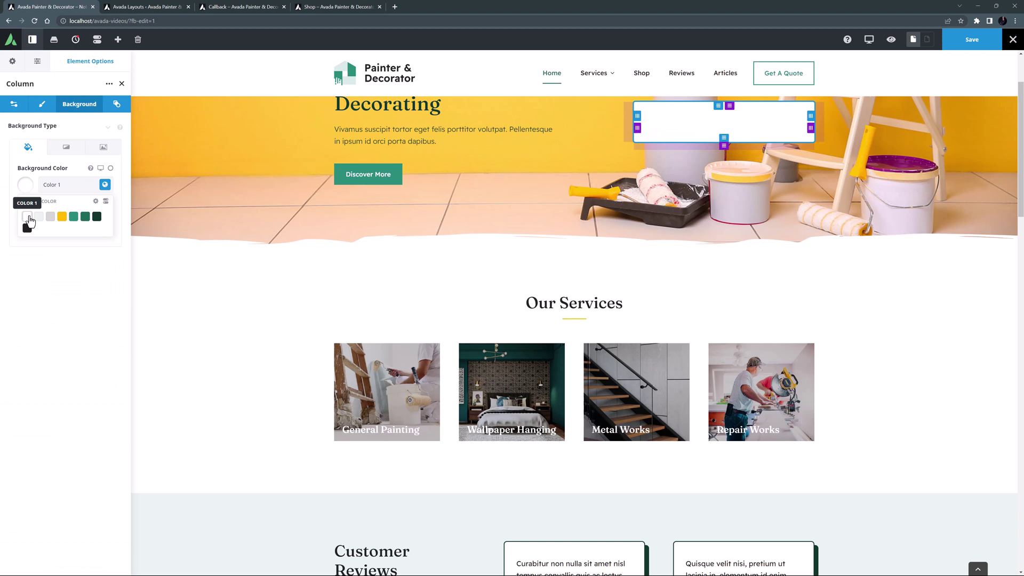
Set a 0px bottom margin and 40px padding on all four sides of the column
left_click(42, 103)
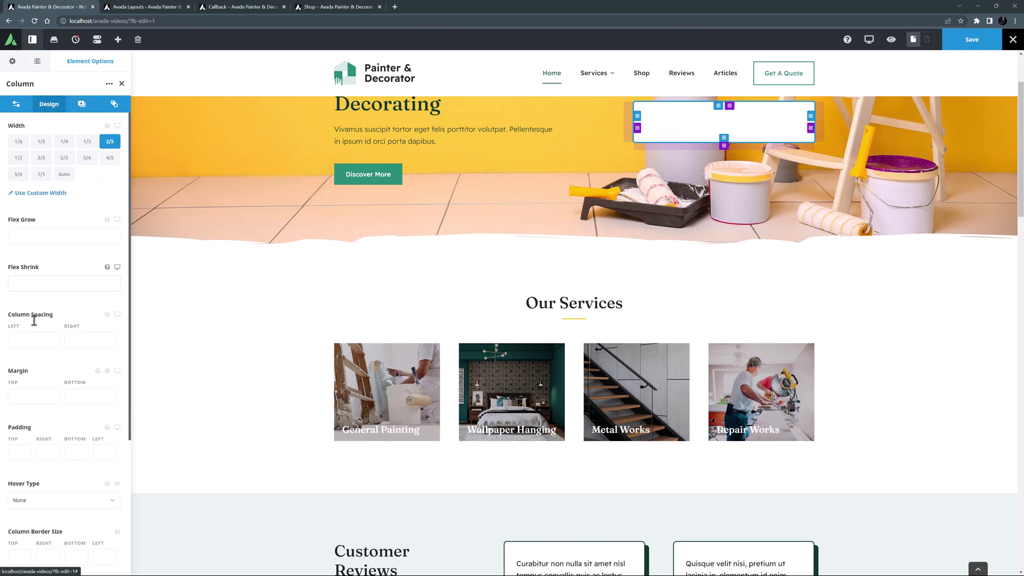
left_click(70, 398)
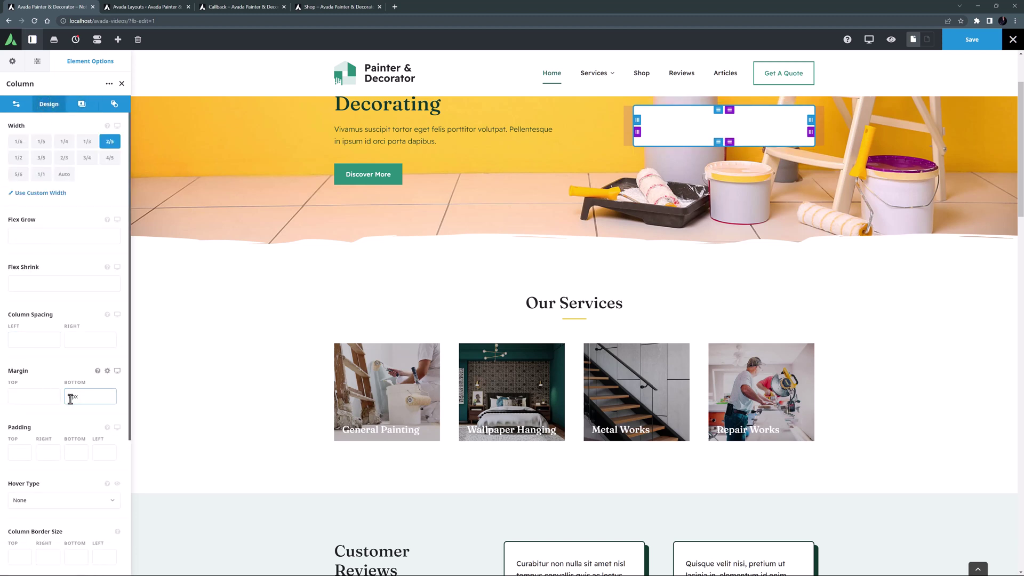
left_click(17, 453)
type("40px")
key("Tab")
type("40px")
key("Tab")
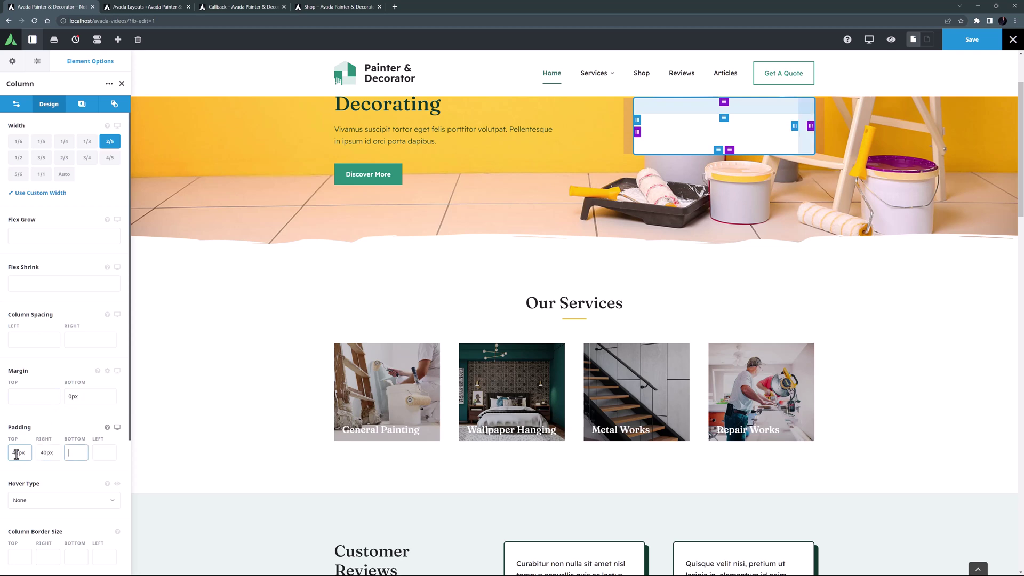
type("40px")
key("Tab")
type("40px")
key("Tab")
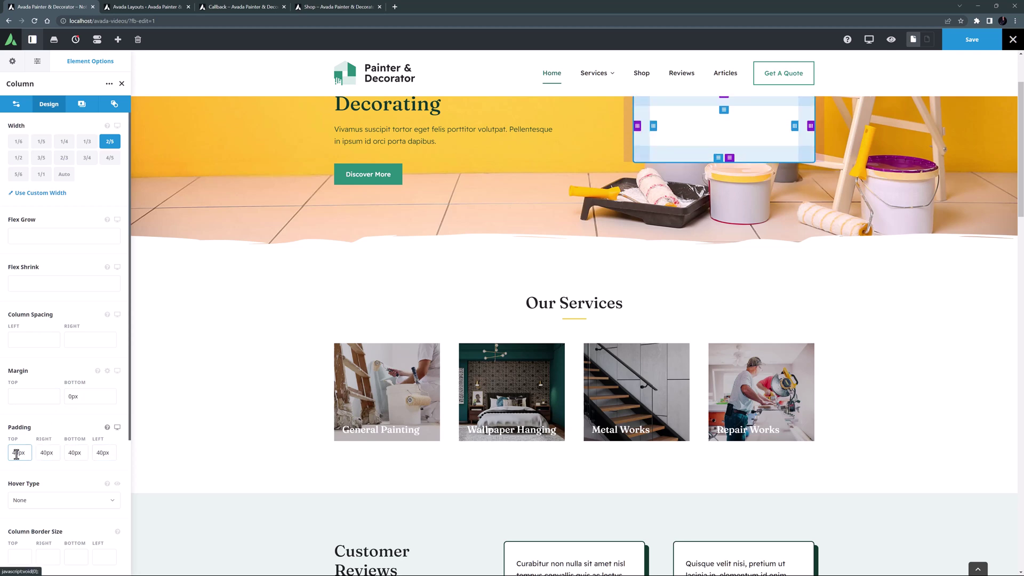
Round the column's corners with a 10px border radius
scroll(541, 221, "up", 3)
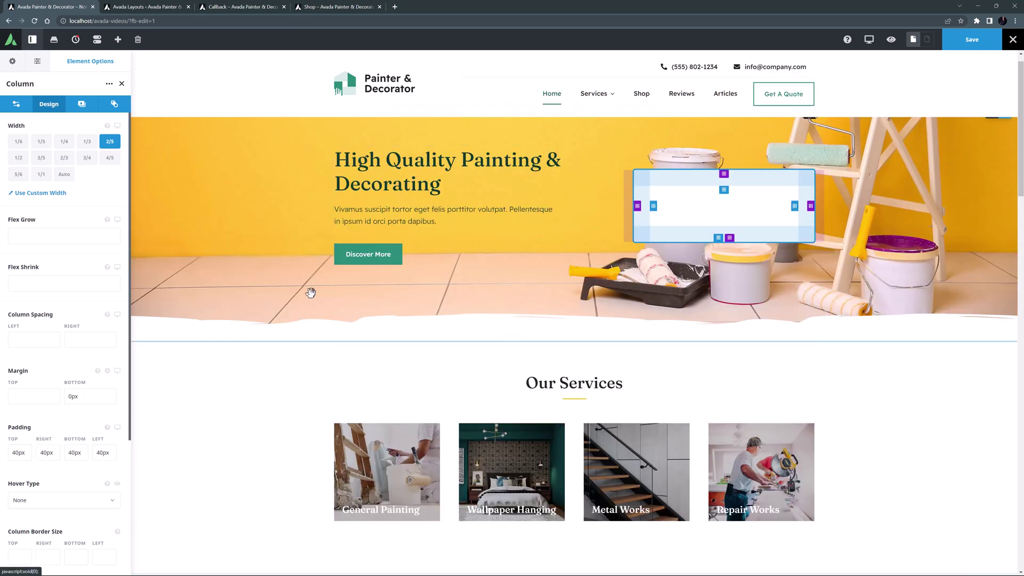
scroll(18, 451, "down", 4)
left_click(16, 418)
type("40px")
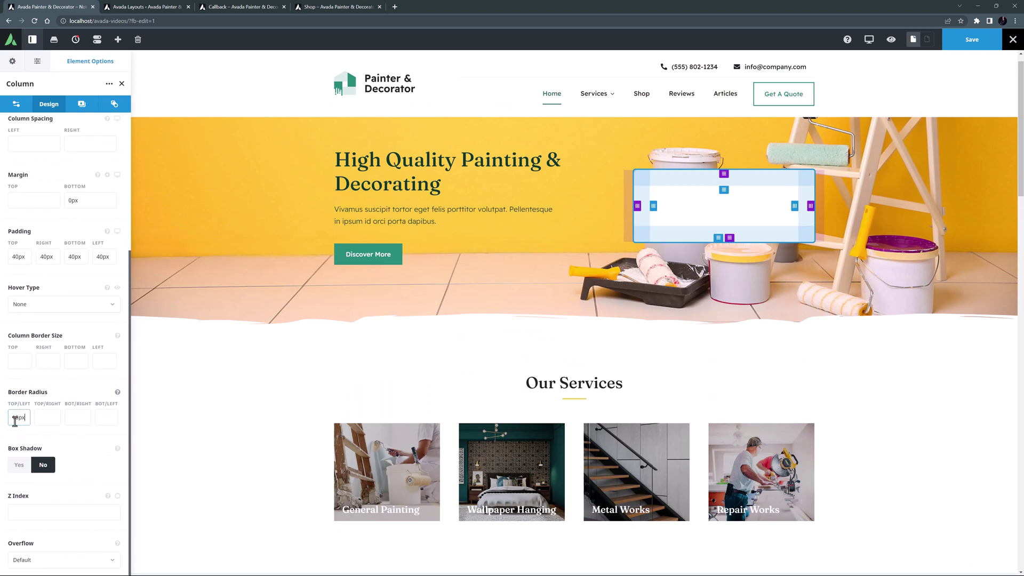
key("Tab")
type("10px")
key("Tab")
type("10px")
key("Tab")
type("10px")
key("Tab")
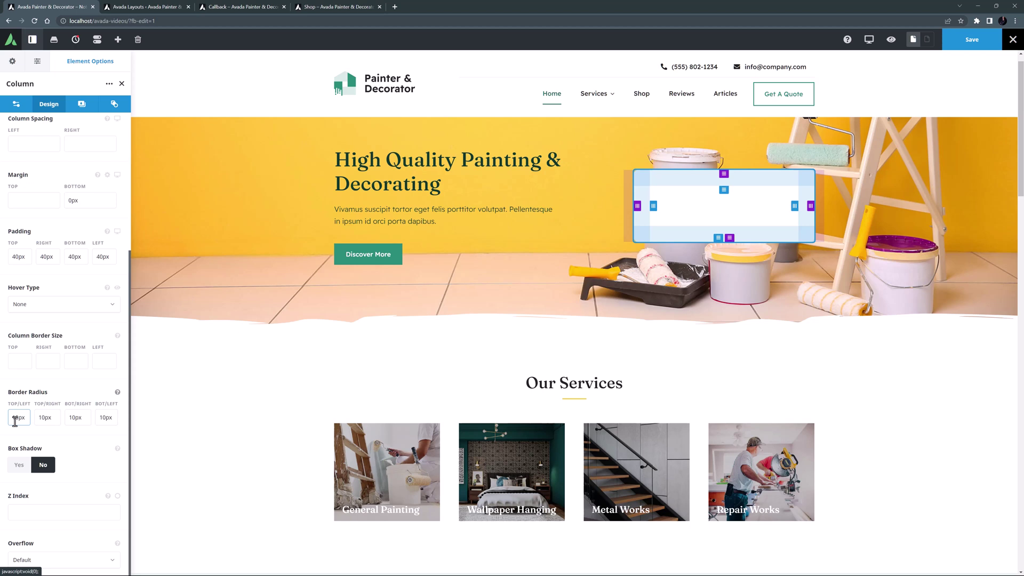
Give the column a Bounce entrance animation from the Bottom at speed 1.3
left_click(116, 105)
scroll(69, 267, "down", 15)
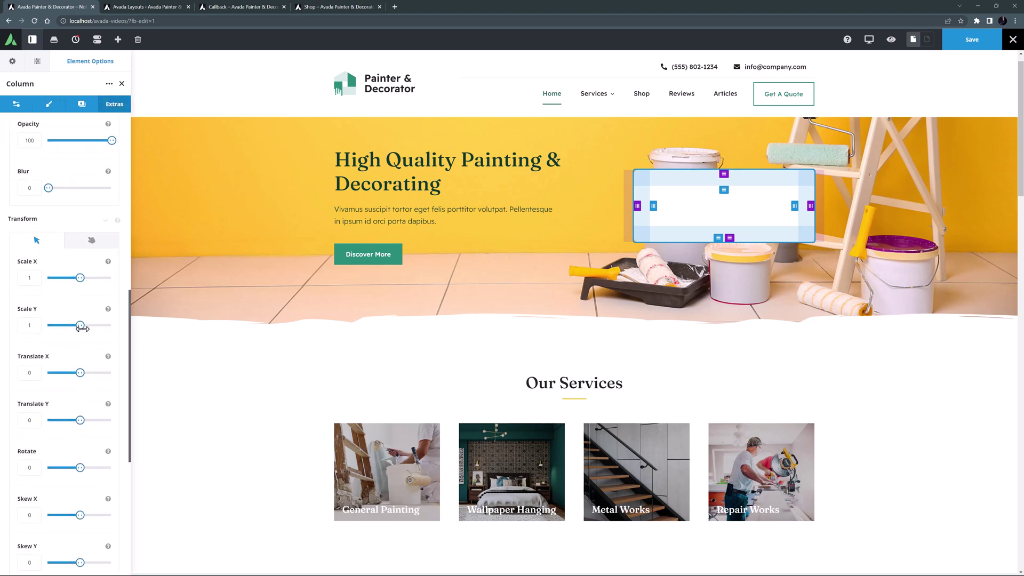
left_click(27, 557)
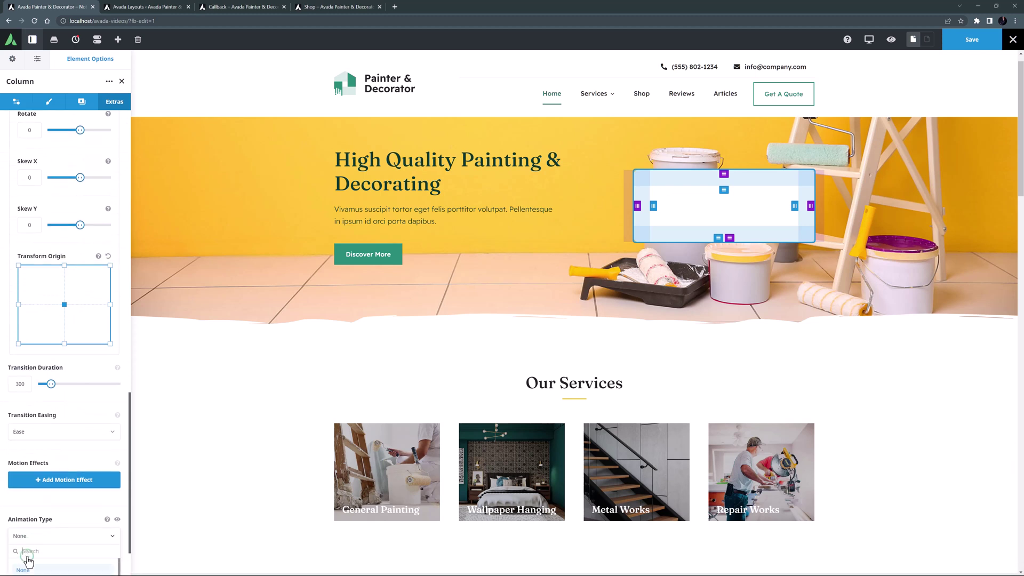
left_click(31, 526)
left_click(31, 521)
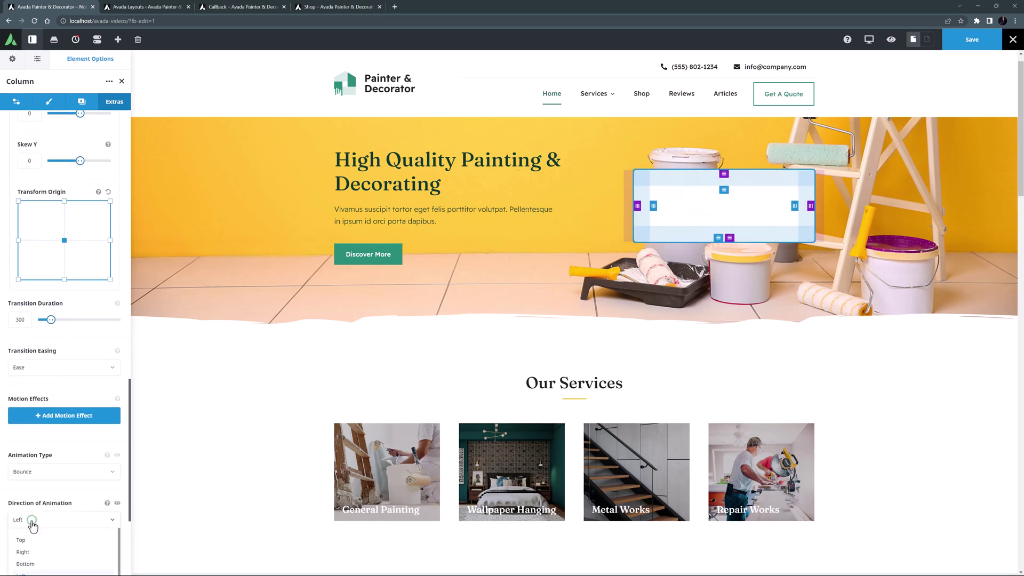
left_click(32, 405)
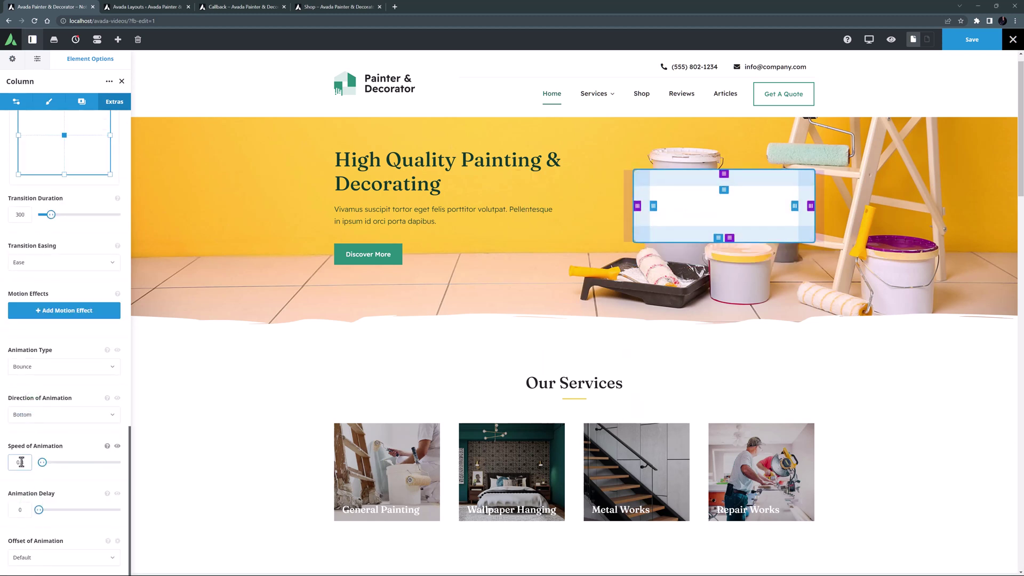
left_click_drag(17, 462, 3, 461)
type("1.3")
key("Tab")
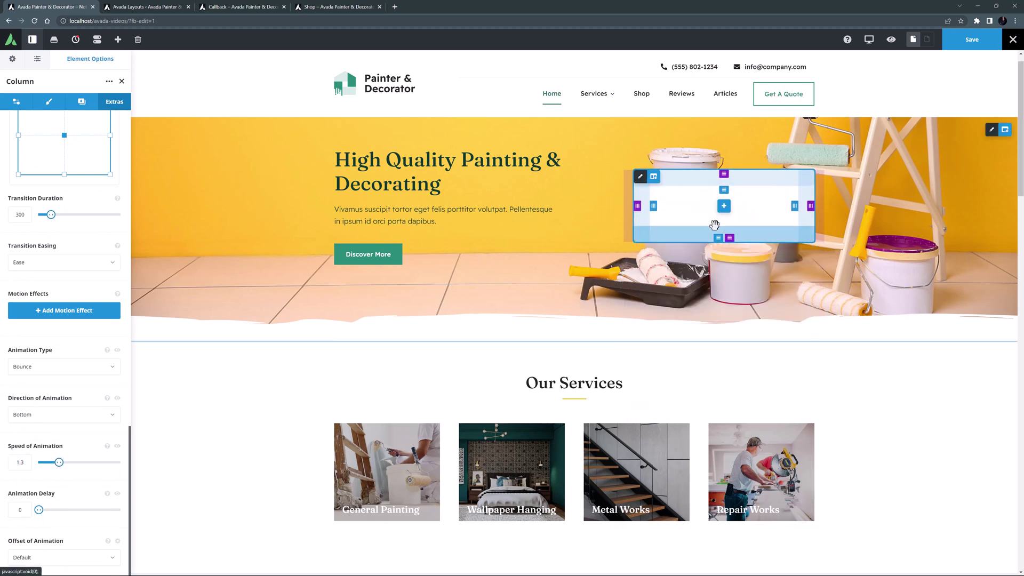
Insert an Avada Form element in the new column showing the Callback form
left_click(722, 209)
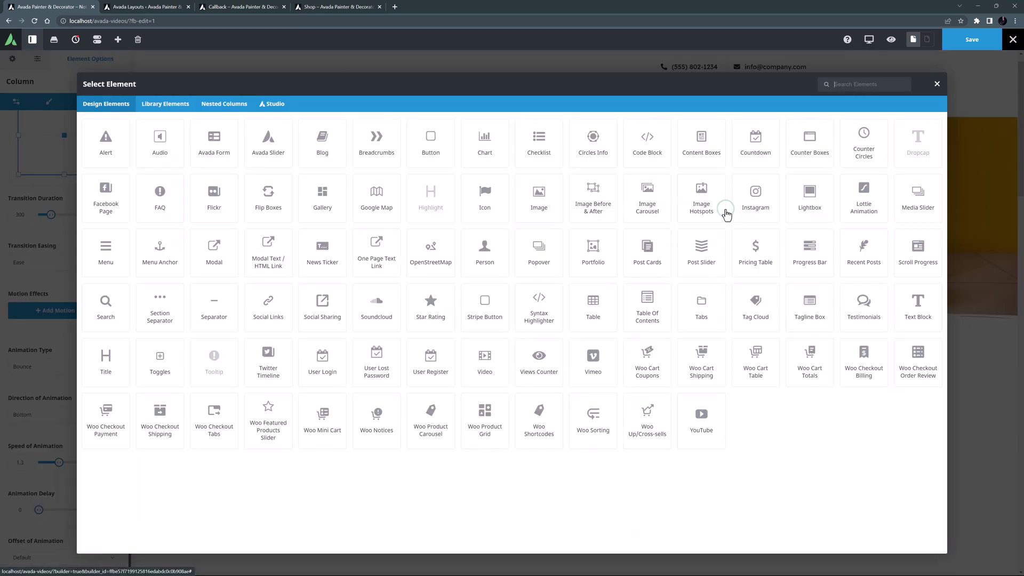
left_click(216, 146)
left_click(79, 152)
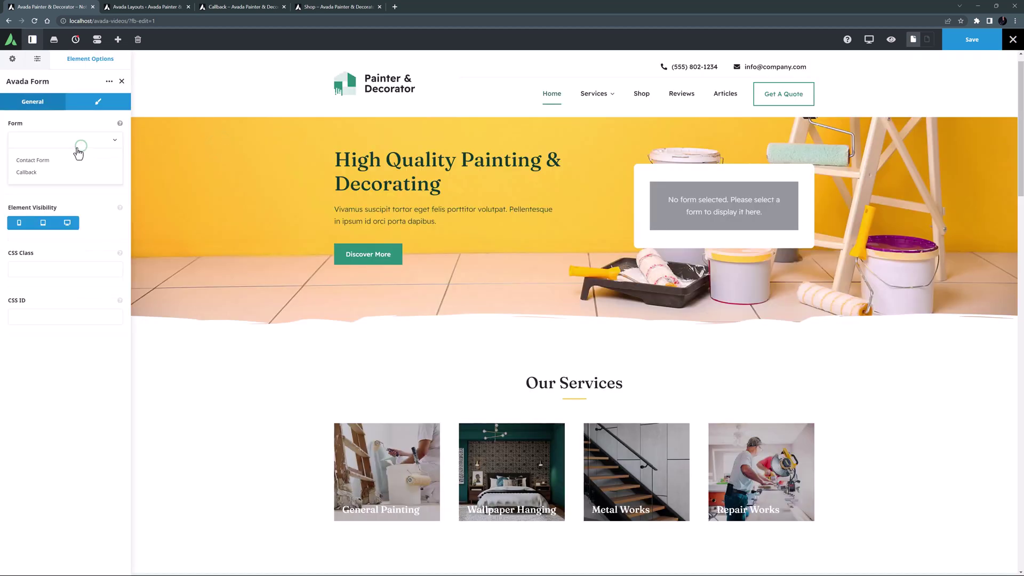
left_click(41, 172)
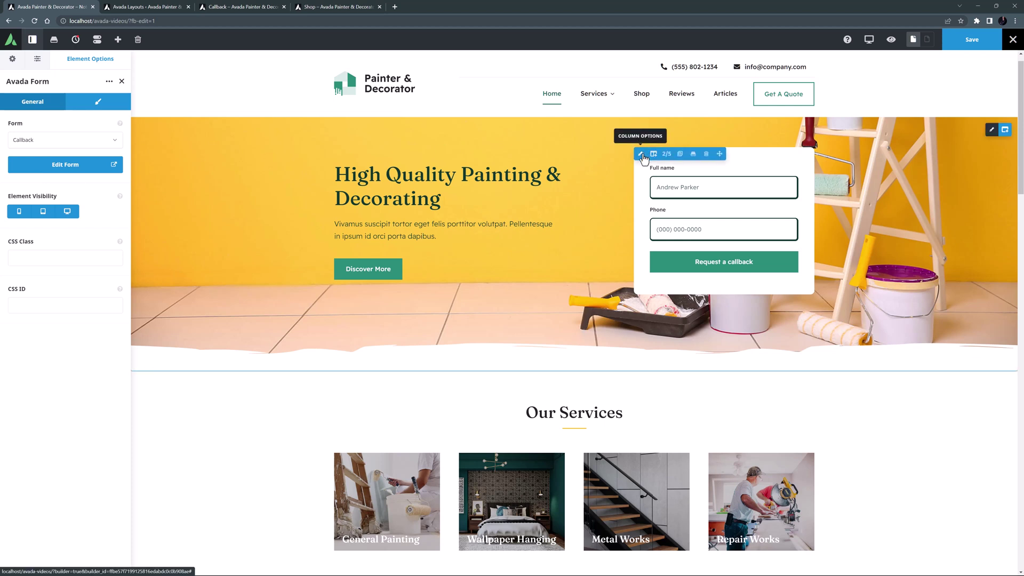
Change the form column's bottom padding to 25
left_click(641, 156)
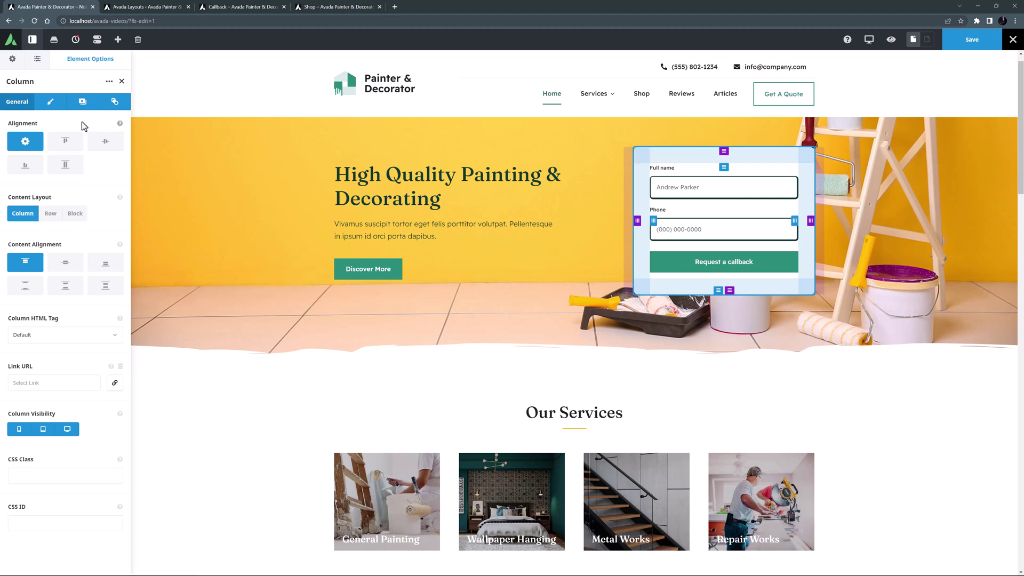
left_click(50, 101)
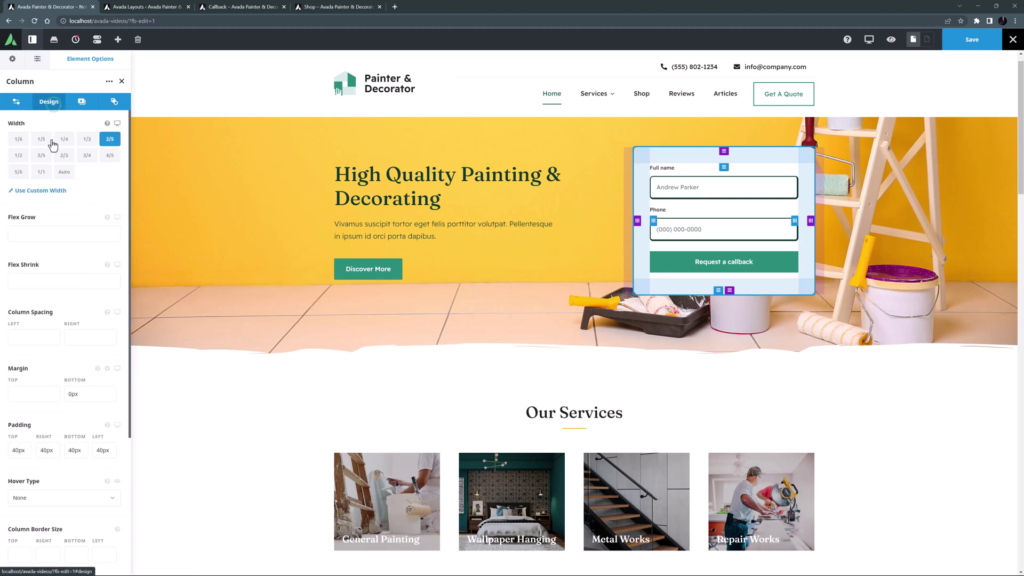
left_click_drag(74, 451, 67, 450)
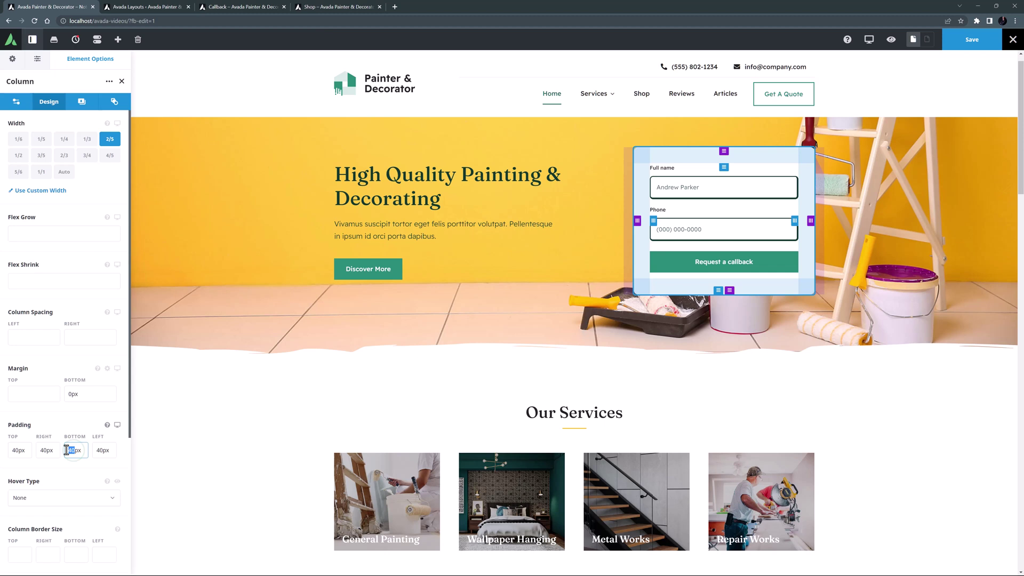
type("25")
key("Tab")
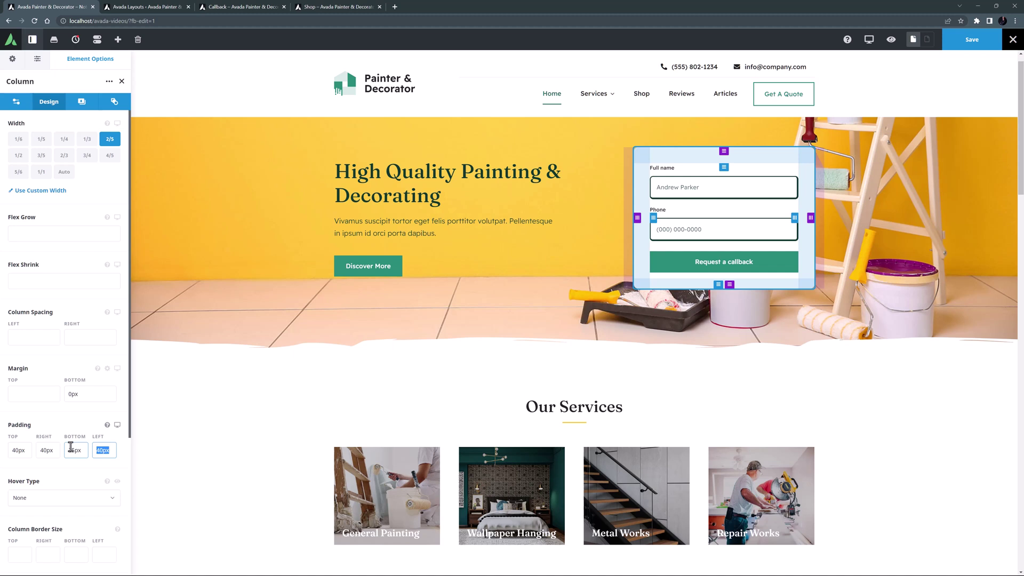
In Global Options typography, set the Headings typography set's font size to 56px
left_click(12, 61)
left_click(32, 327)
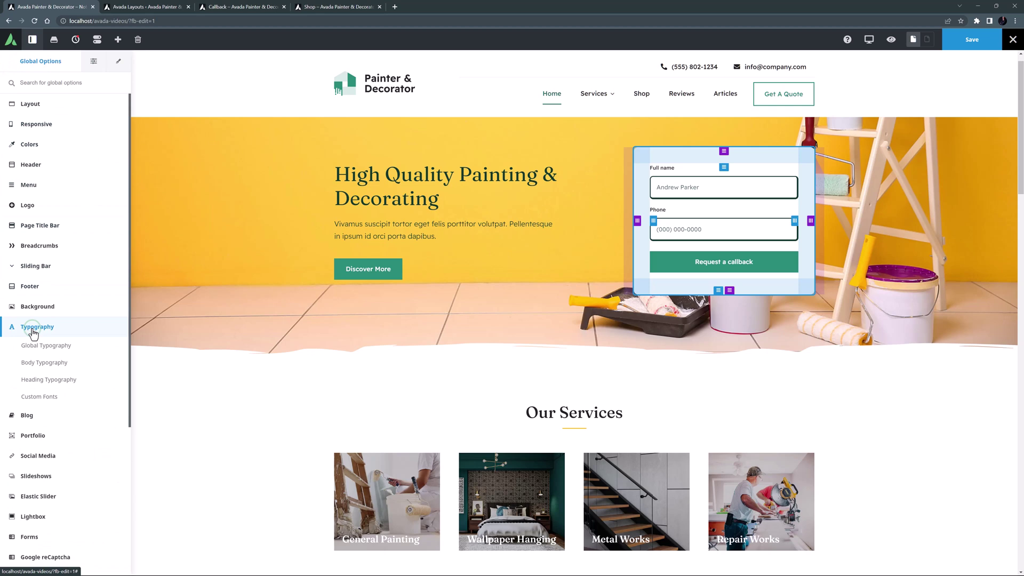
left_click(32, 377)
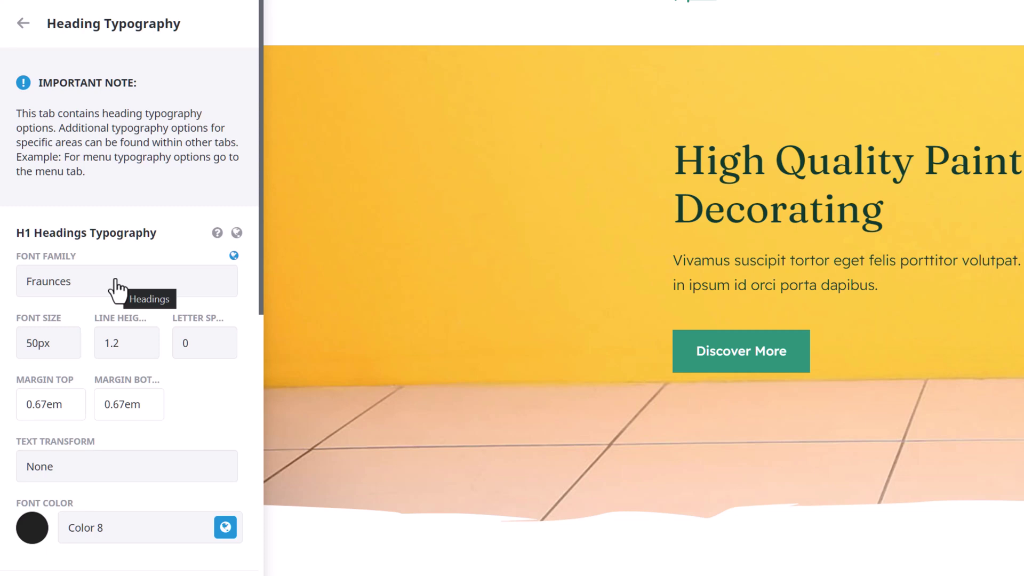
left_click(23, 23)
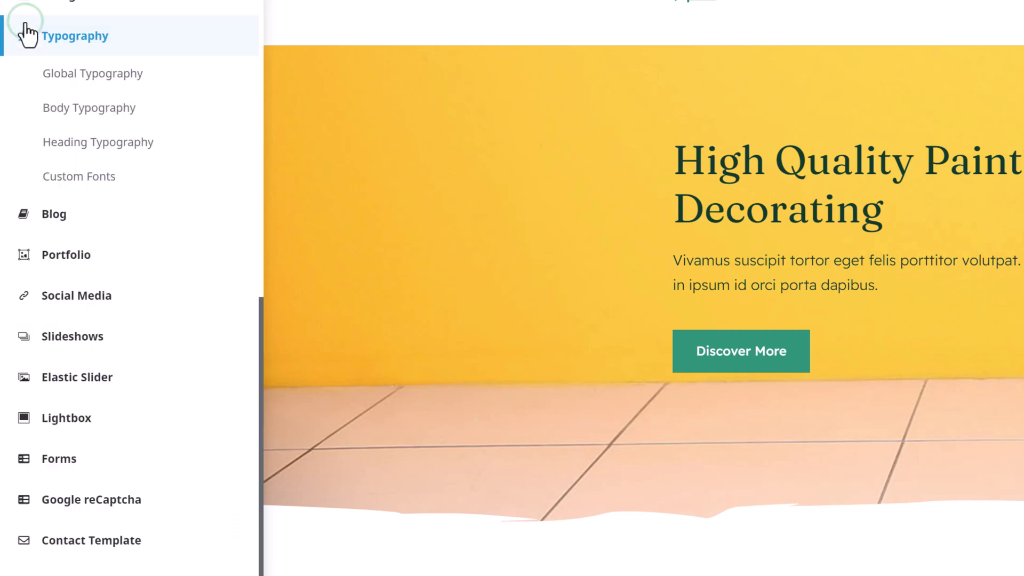
left_click(35, 75)
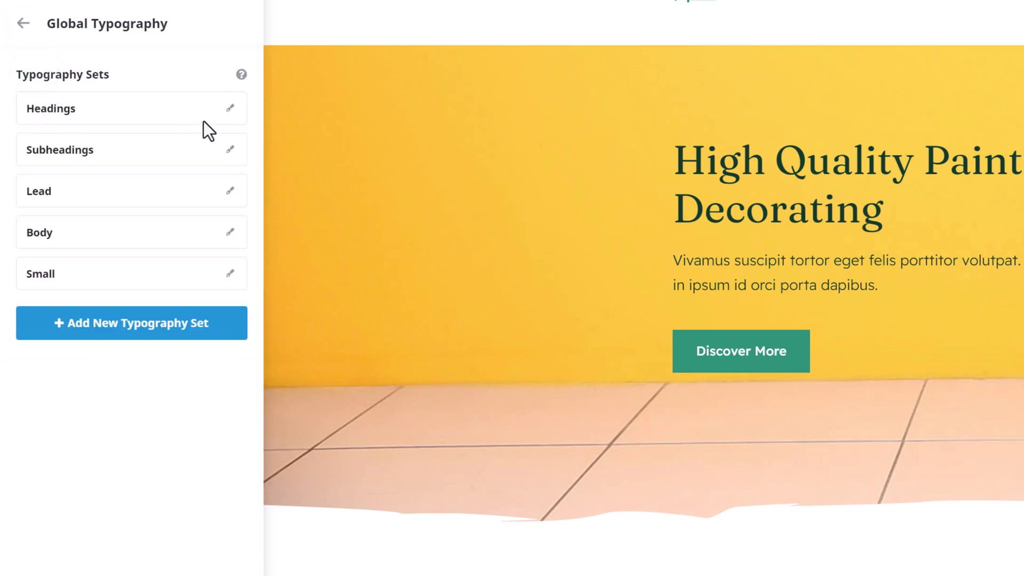
left_click(230, 108)
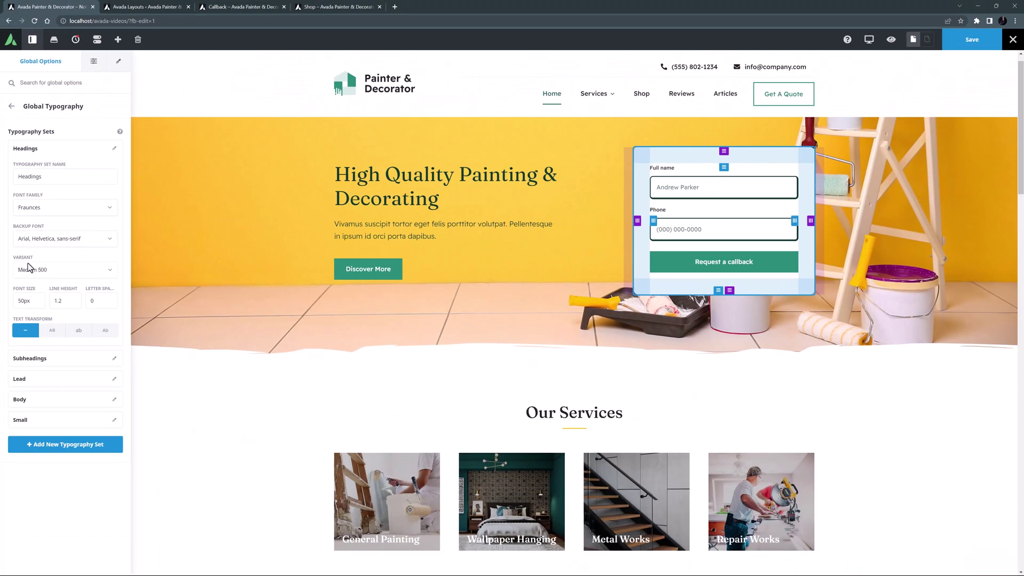
left_click(58, 417)
left_click_drag(29, 304, 3, 305)
type("56px")
key("Tab")
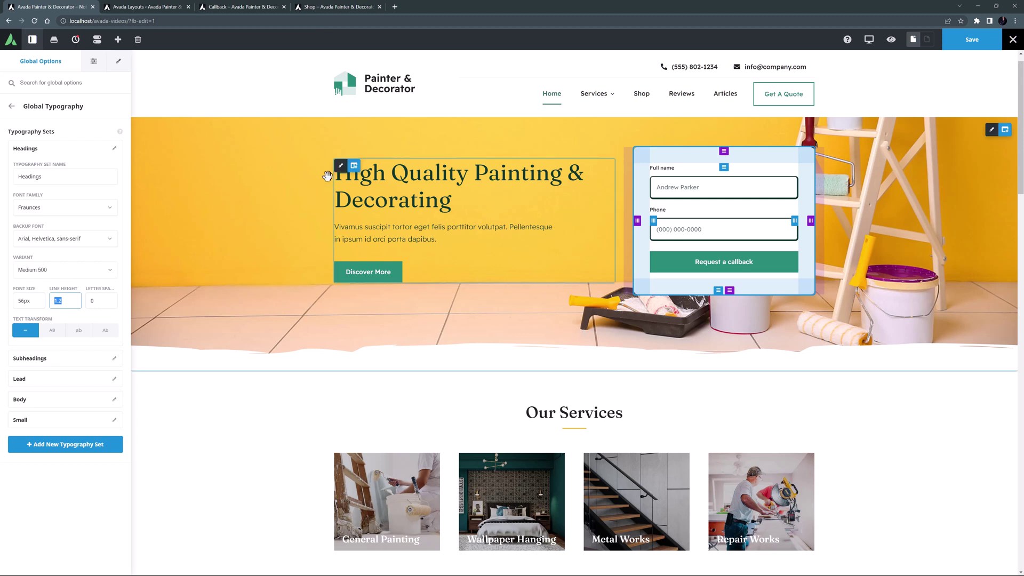
Give the hero text column 8% right column spacing, then select the hero heading
left_click(342, 167)
left_click(50, 104)
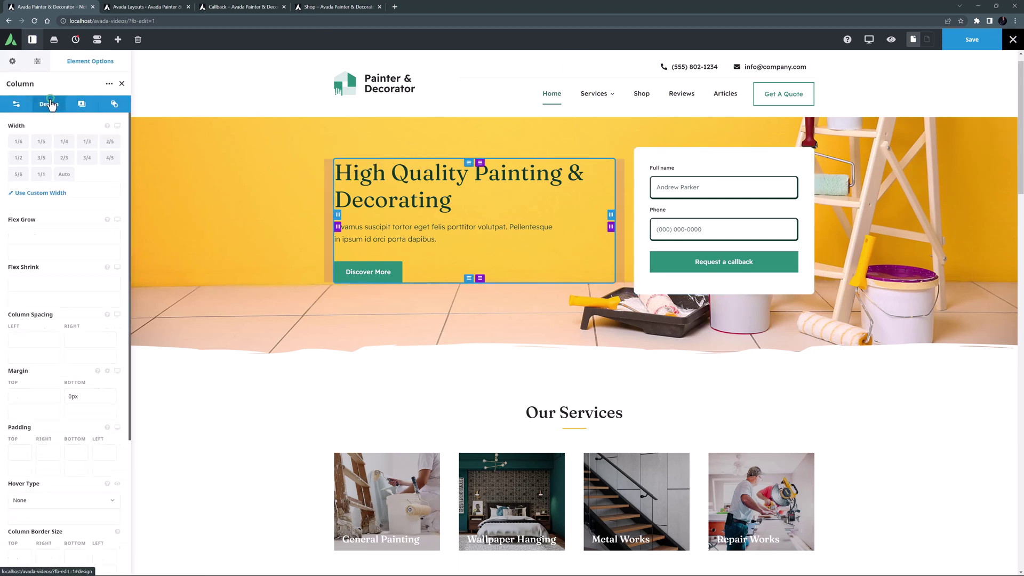
left_click(74, 337)
type("8%")
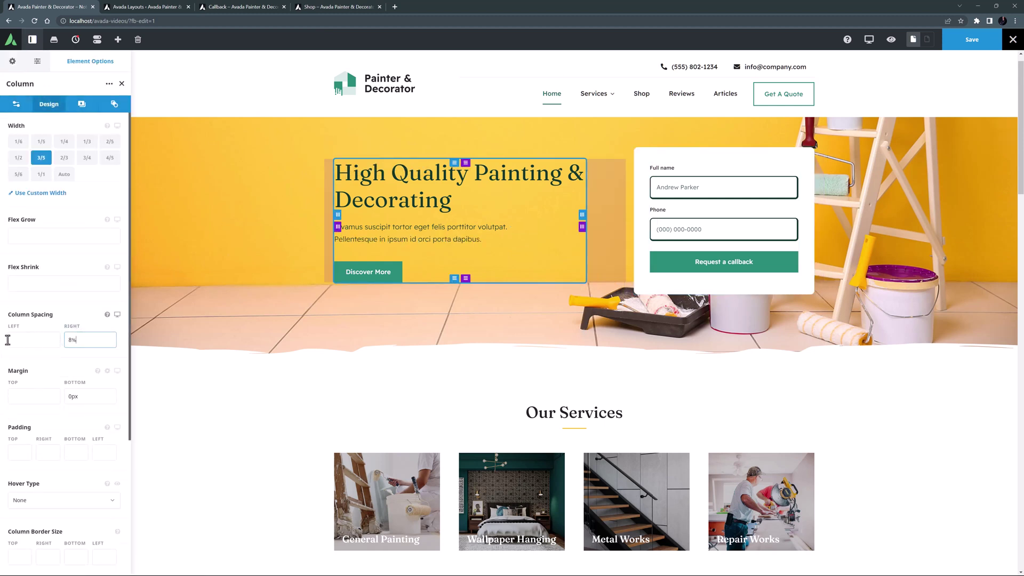
left_click(338, 166)
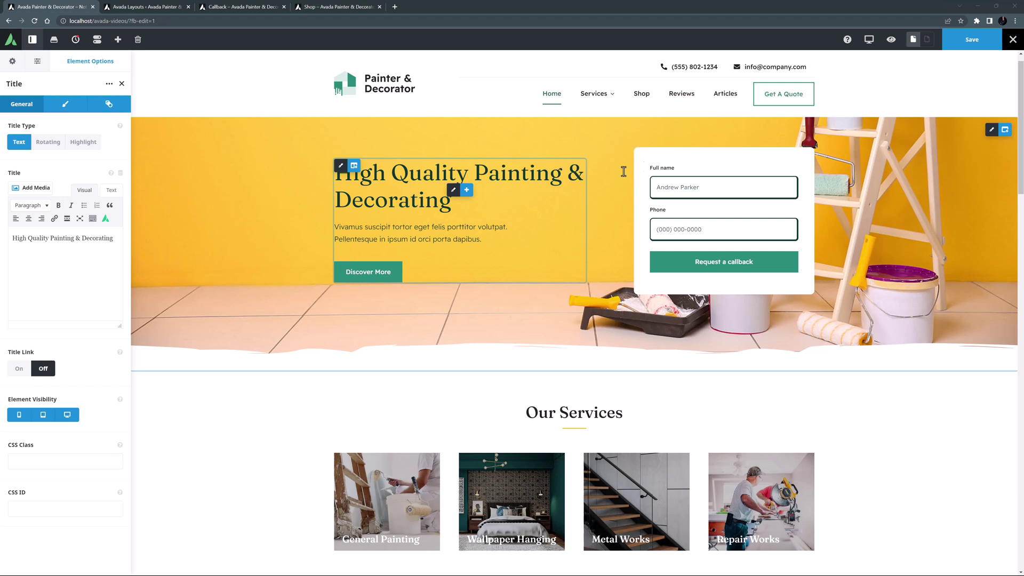
Switch to tablet view and make the hero text column 1/2 width
mouse_move(868, 40)
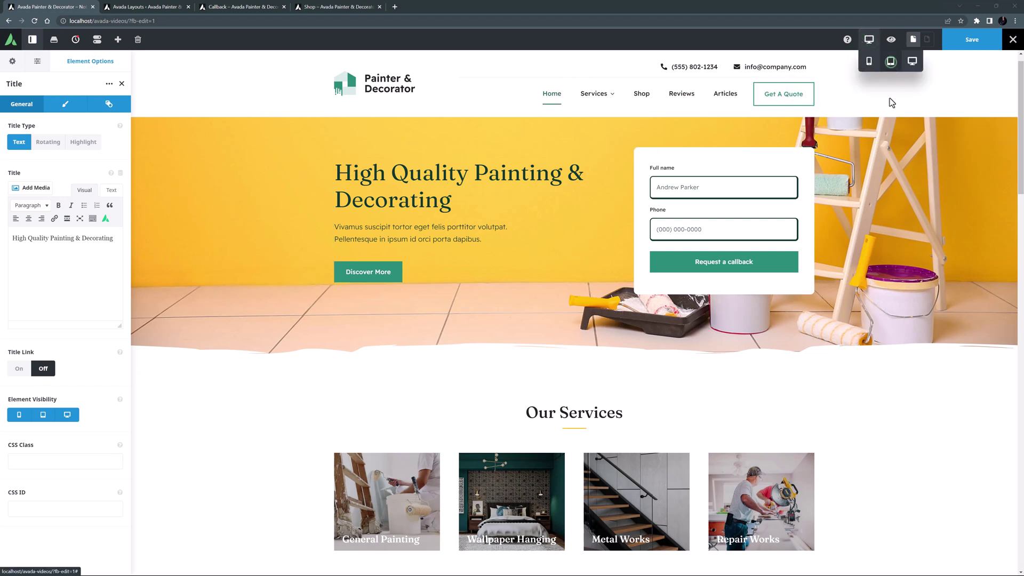
left_click(891, 66)
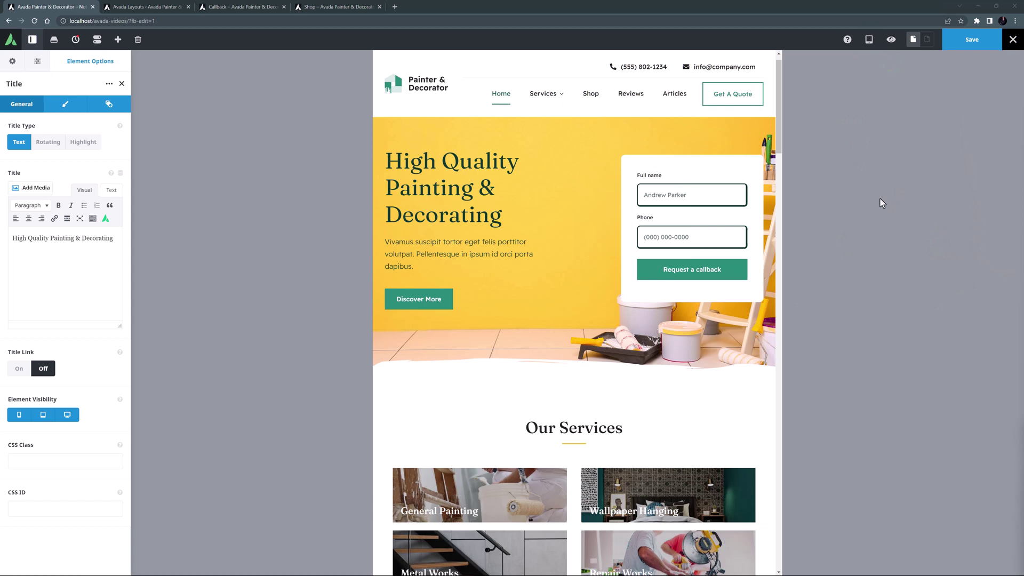
left_click(418, 154)
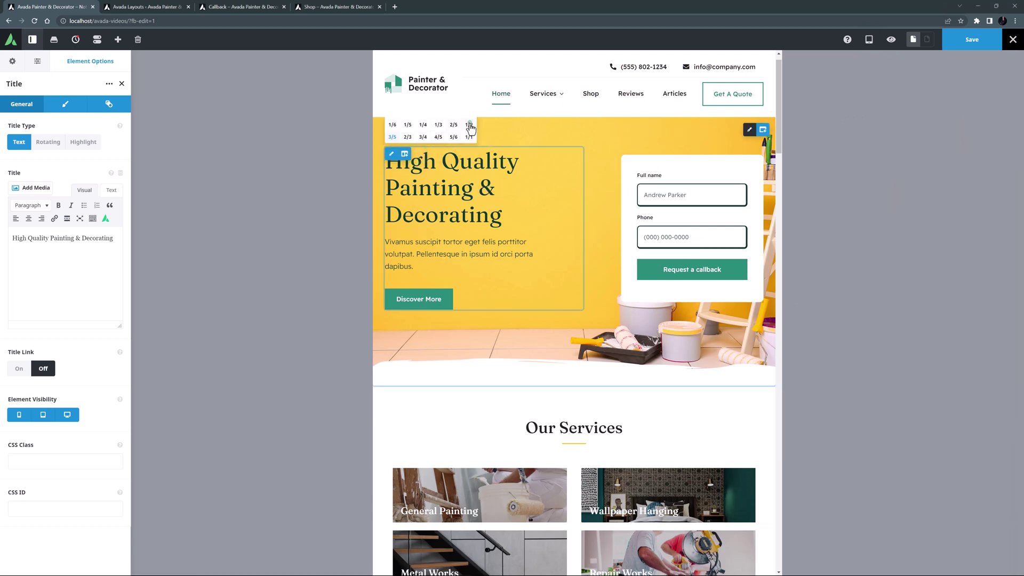
left_click(453, 124)
left_click(614, 159)
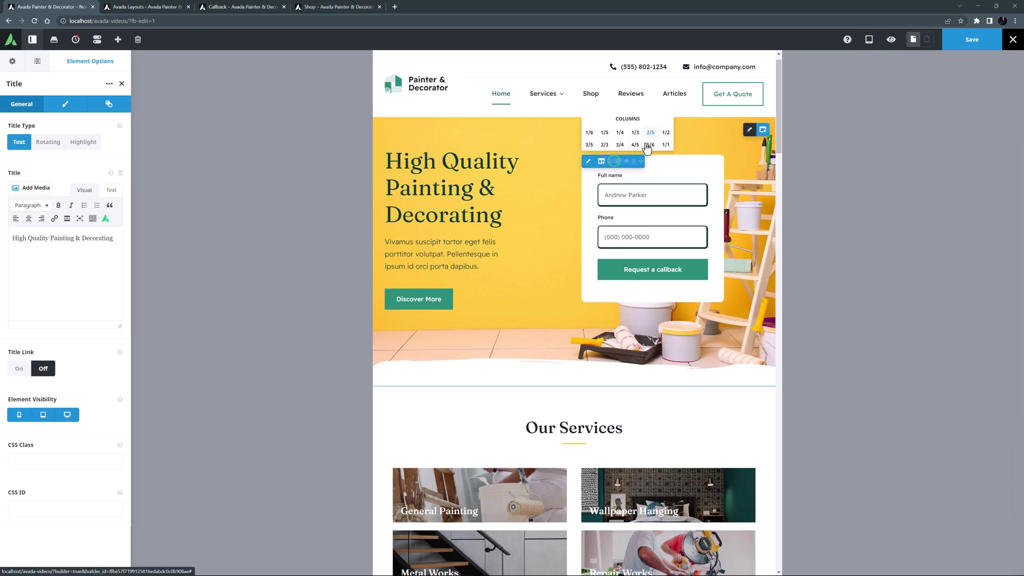
Give the callback form column 4% right column spacing on tablet
left_click(589, 163)
left_click(50, 104)
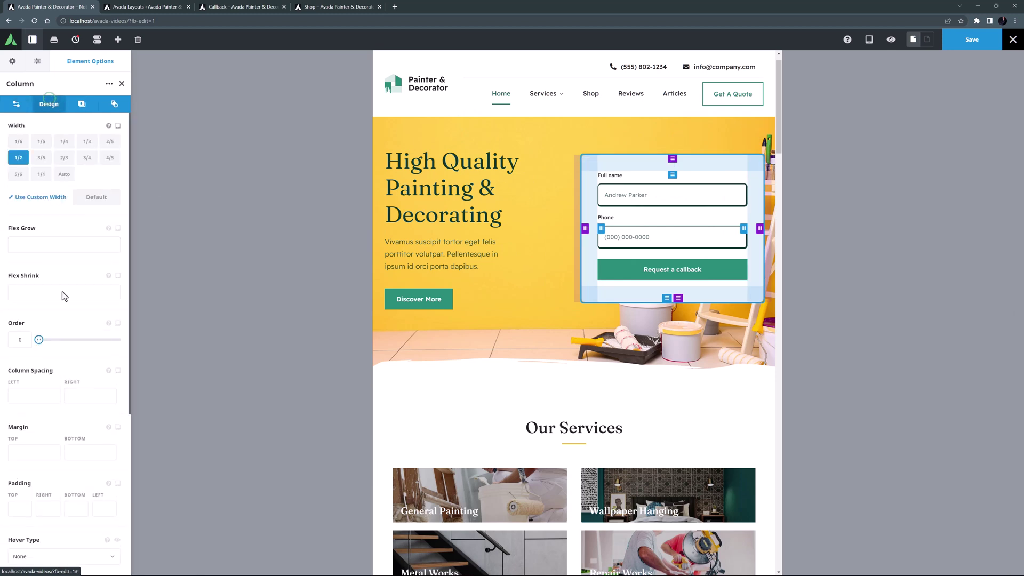
type("4%")
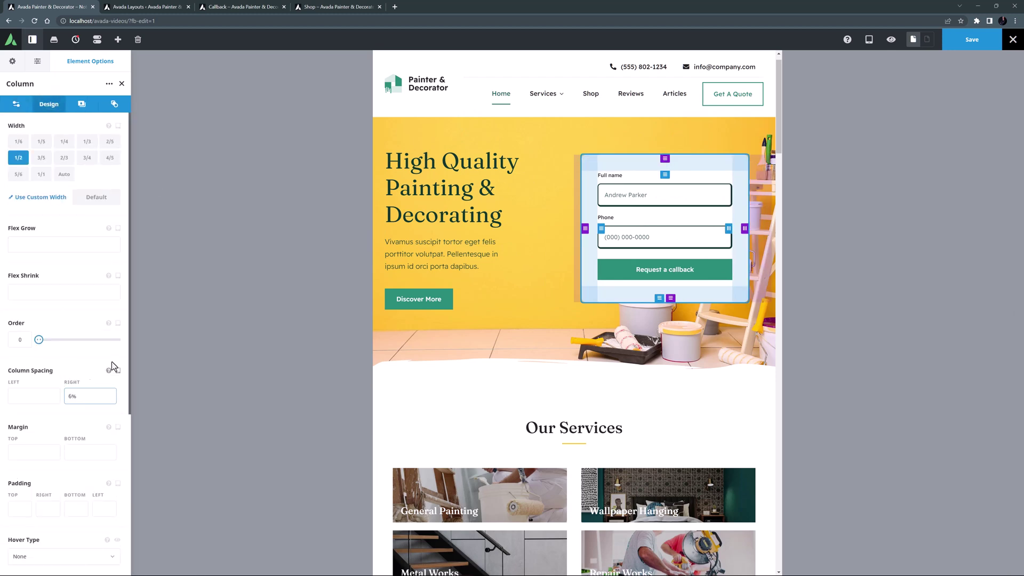
Set the hero text column's spacing to 6% left and 4% right
left_click(392, 155)
left_click(50, 104)
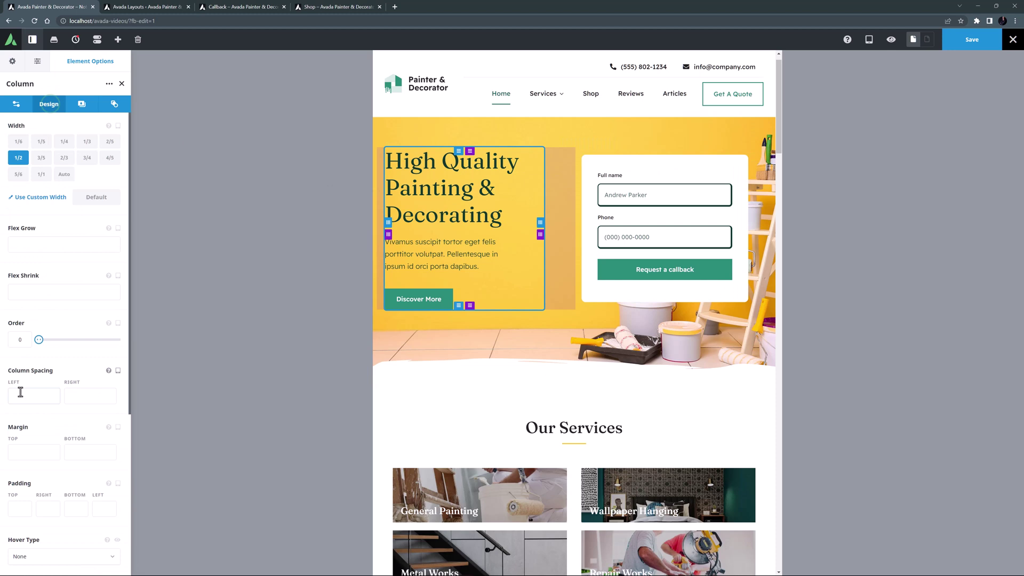
left_click(20, 394)
type("6%")
left_click(75, 395)
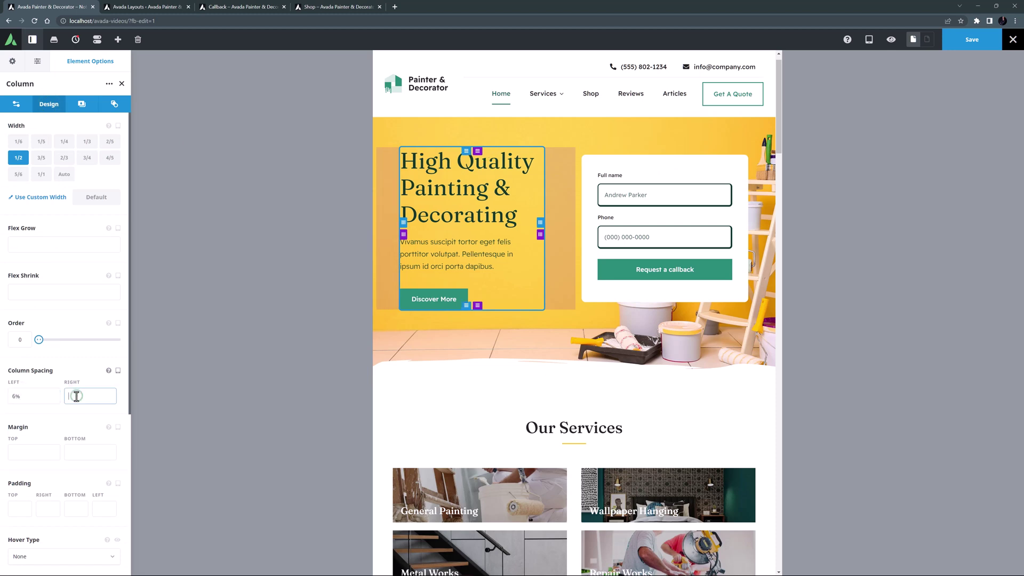
type("4%")
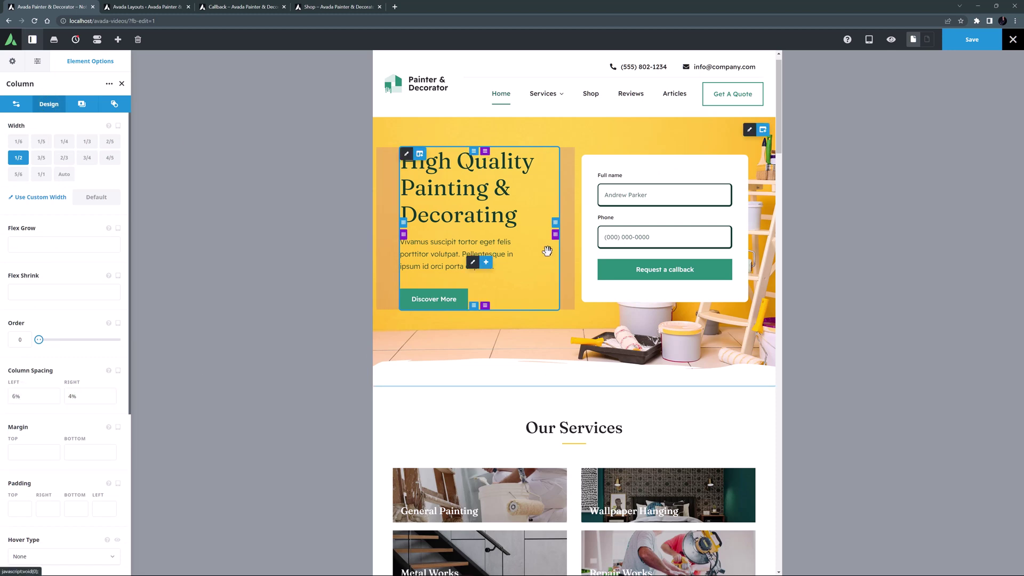
left_click(471, 193)
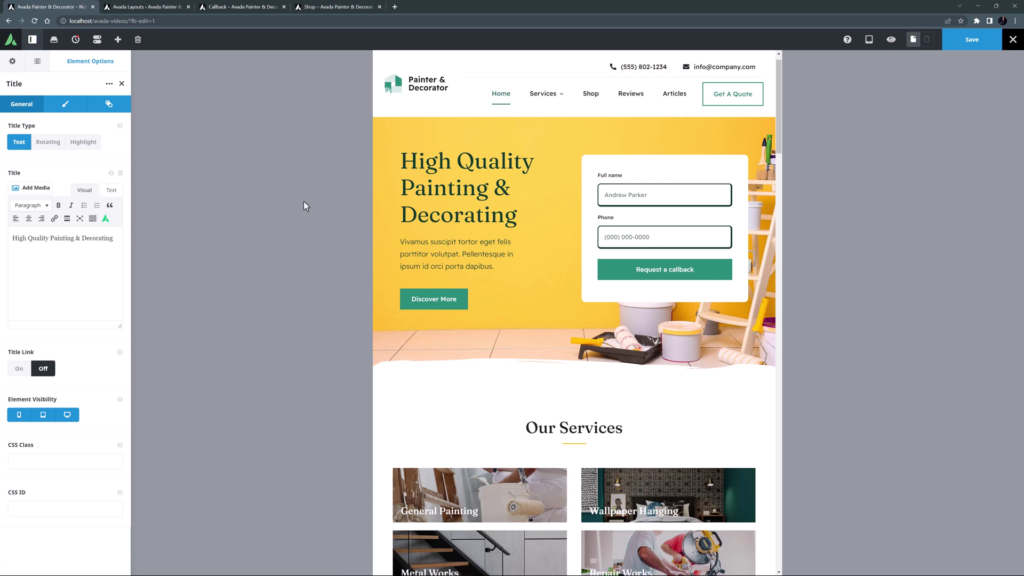
In mobile view, give the hero text column a 60px bottom margin
mouse_move(868, 41)
left_click(869, 66)
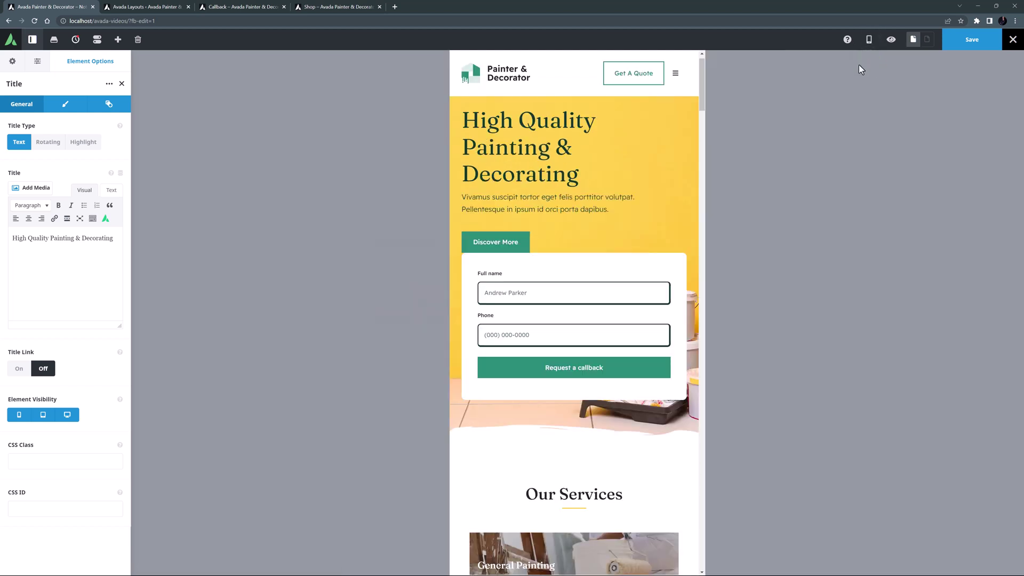
left_click(467, 109)
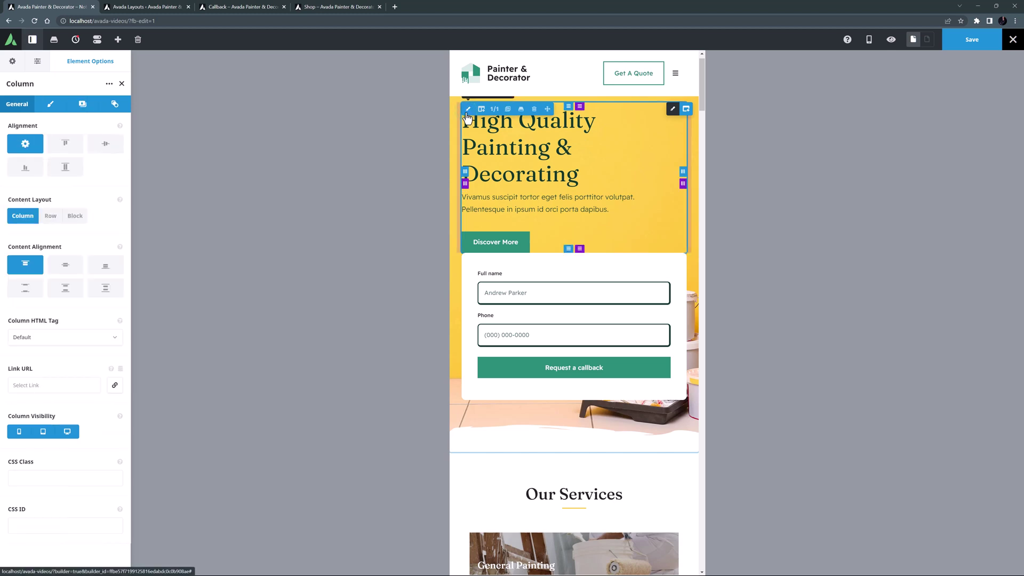
left_click(59, 108)
left_click(75, 453)
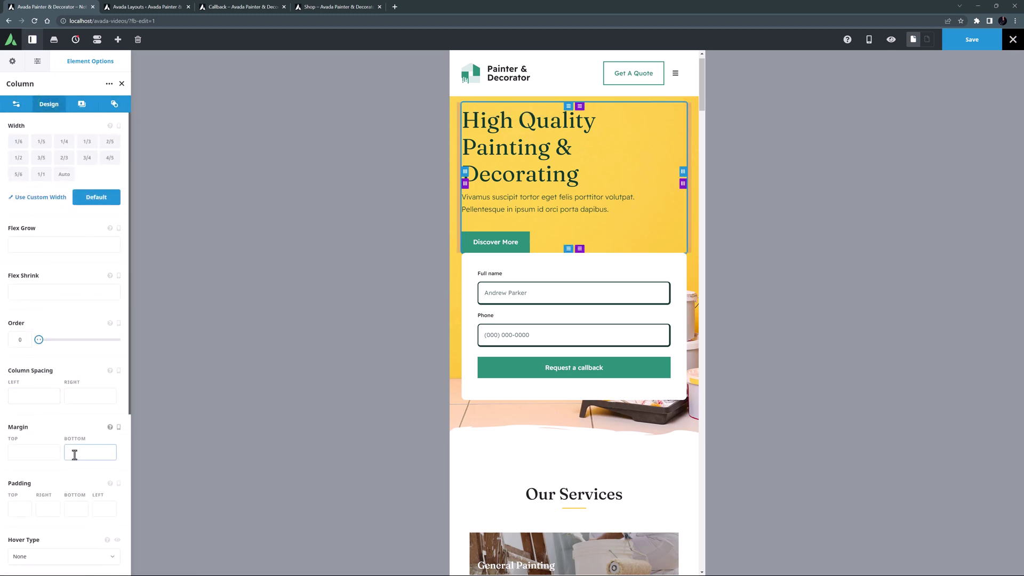
type("60px")
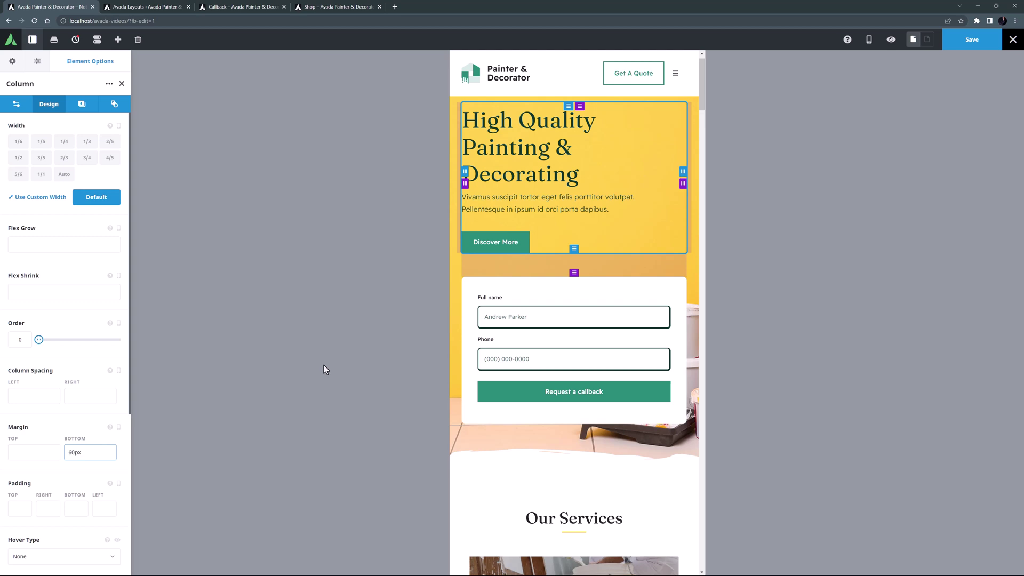
Set the callback form column's spacing to 8% left and 8% right, then check the preview
left_click(468, 285)
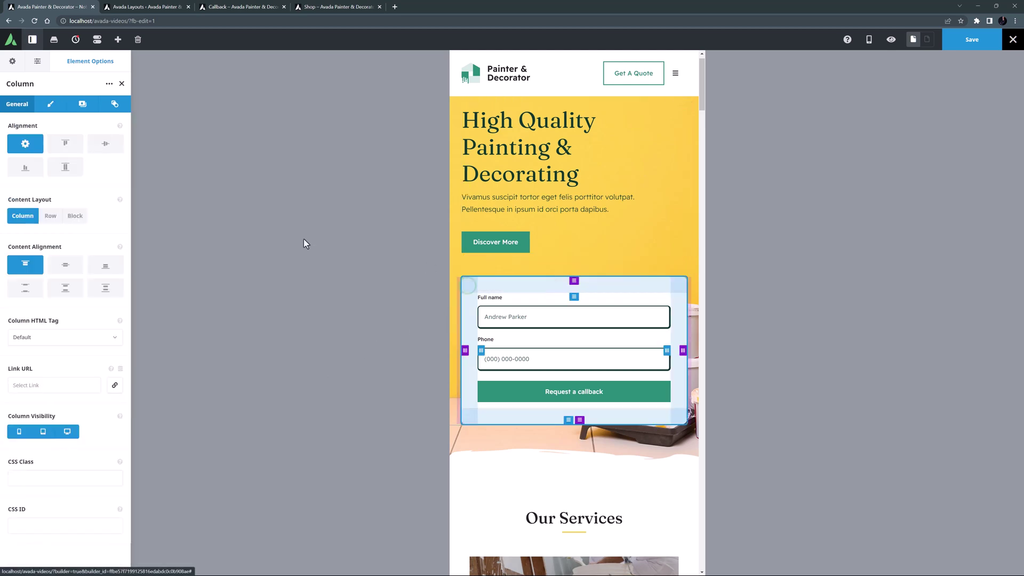
left_click(51, 104)
left_click(21, 397)
type("5%")
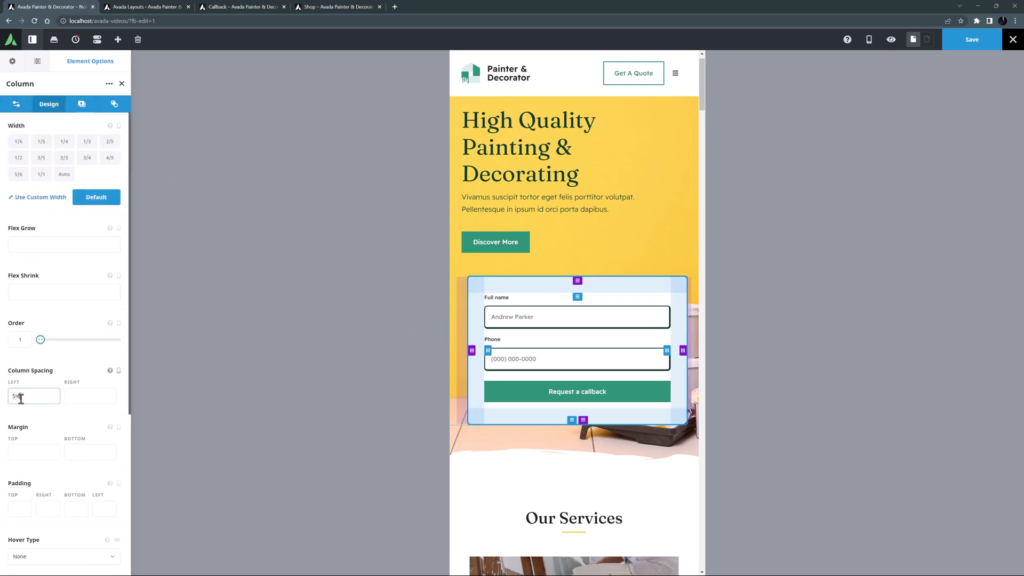
left_click_drag(21, 397, 2, 396)
type("8%")
key("Tab")
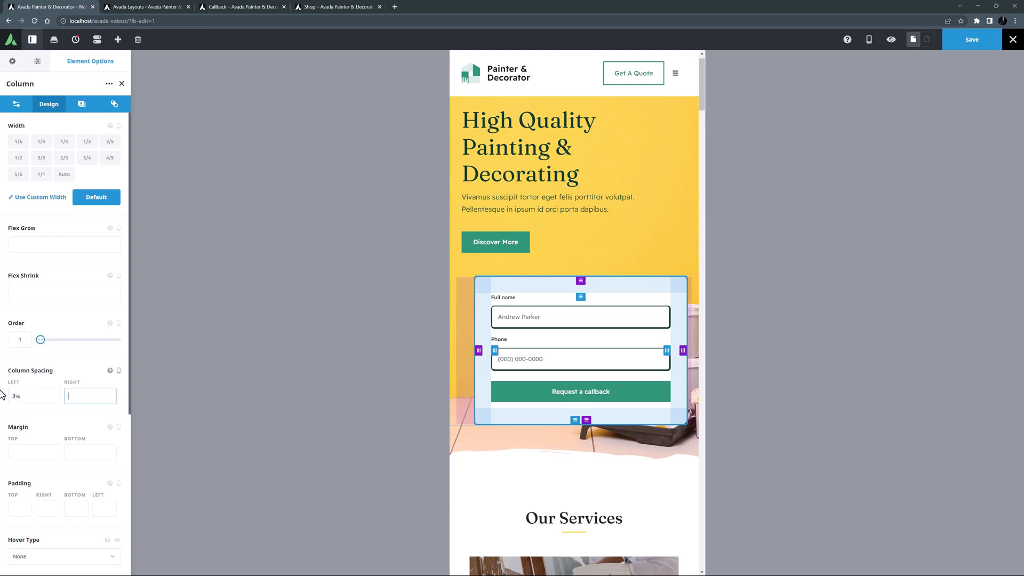
type("8%")
key("Tab")
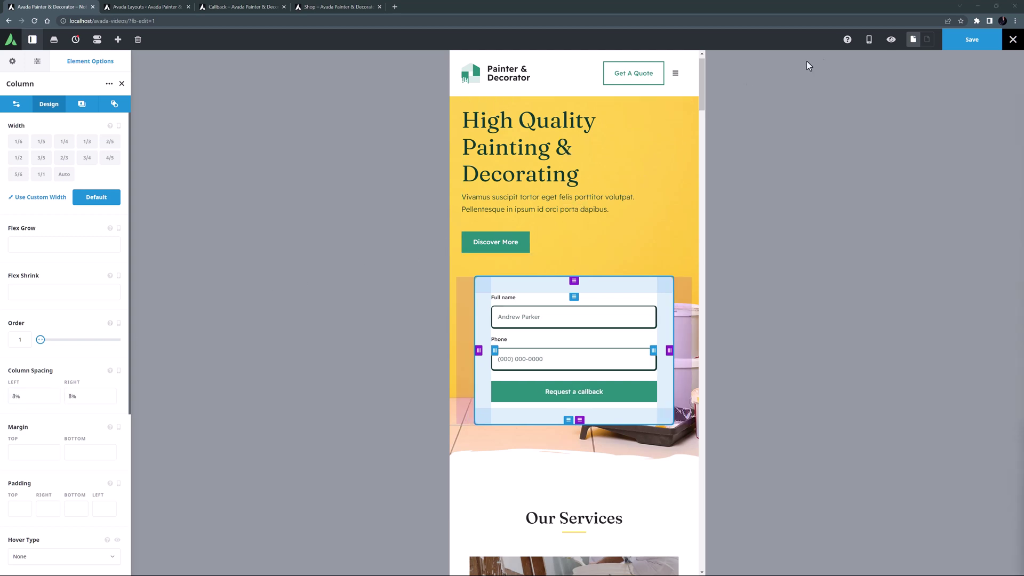
left_click(891, 39)
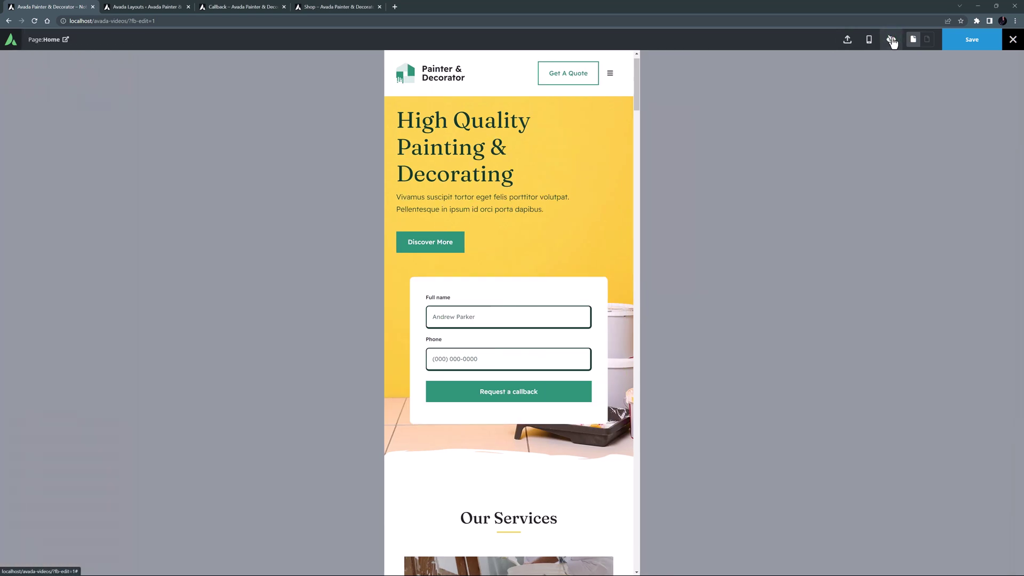
left_click(892, 41)
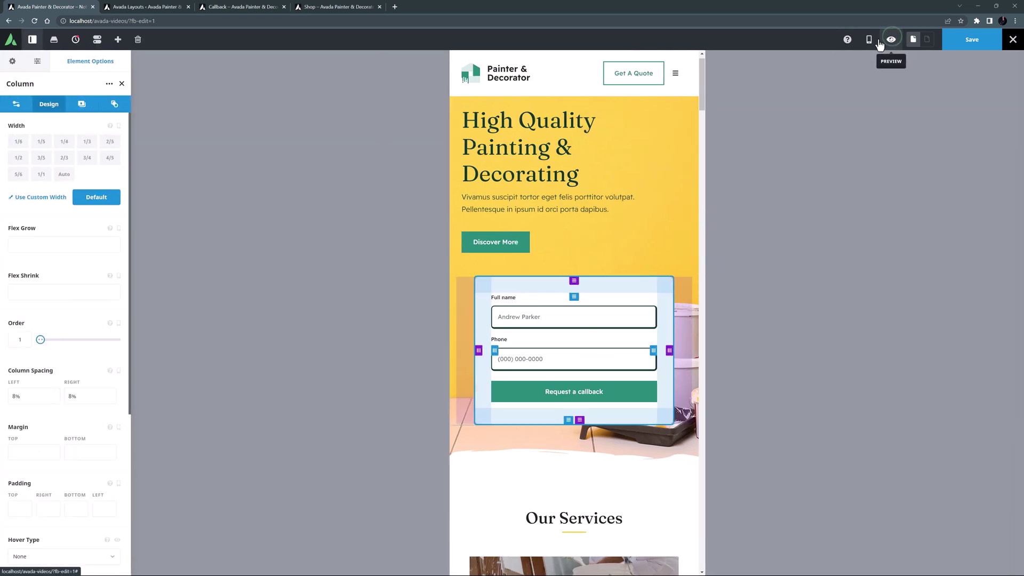
Return to the desktop layout and scroll down to the Our Products section
left_click(869, 40)
left_click(911, 61)
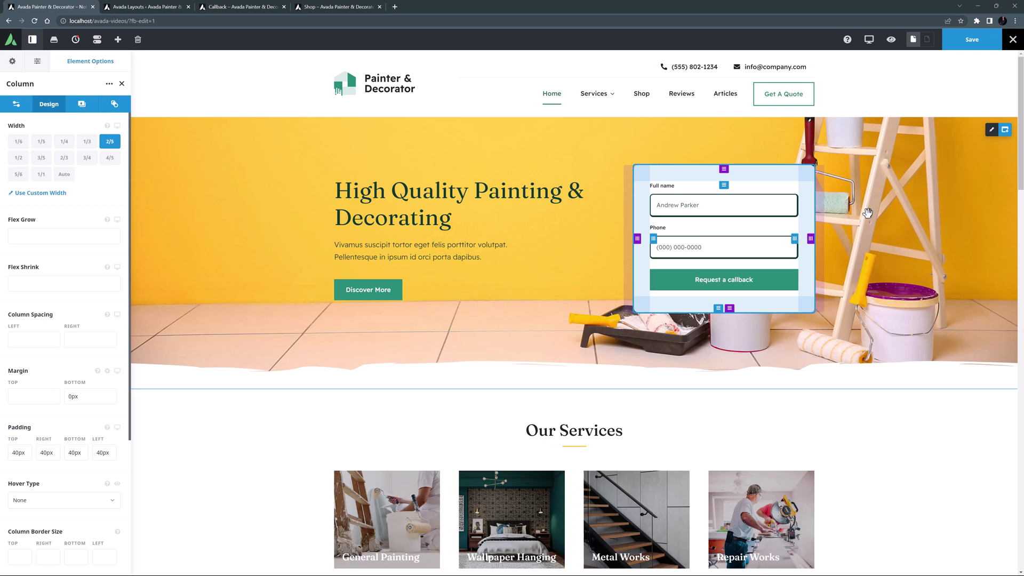
scroll(867, 213, "down", 10)
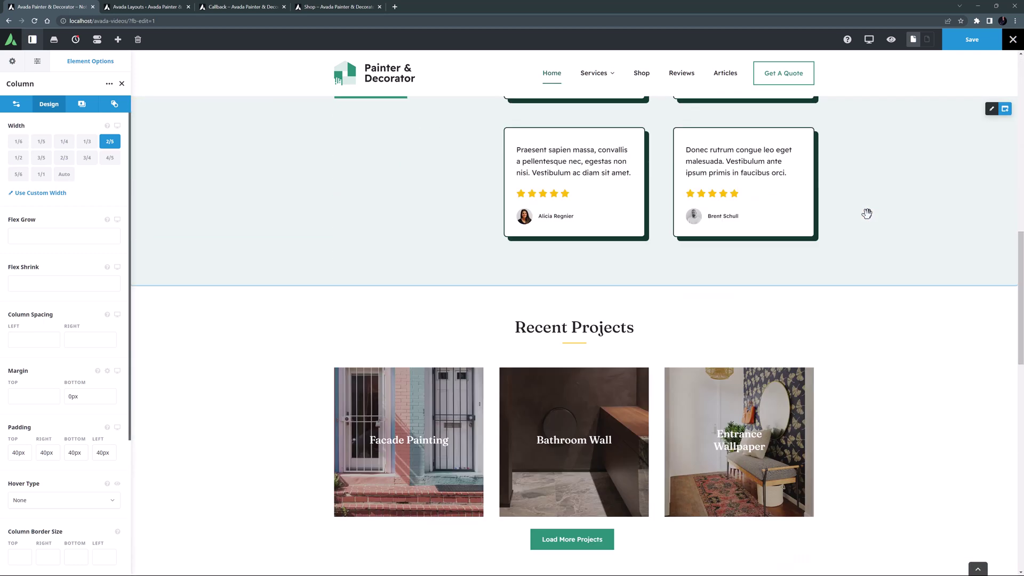
scroll(867, 214, "down", 8)
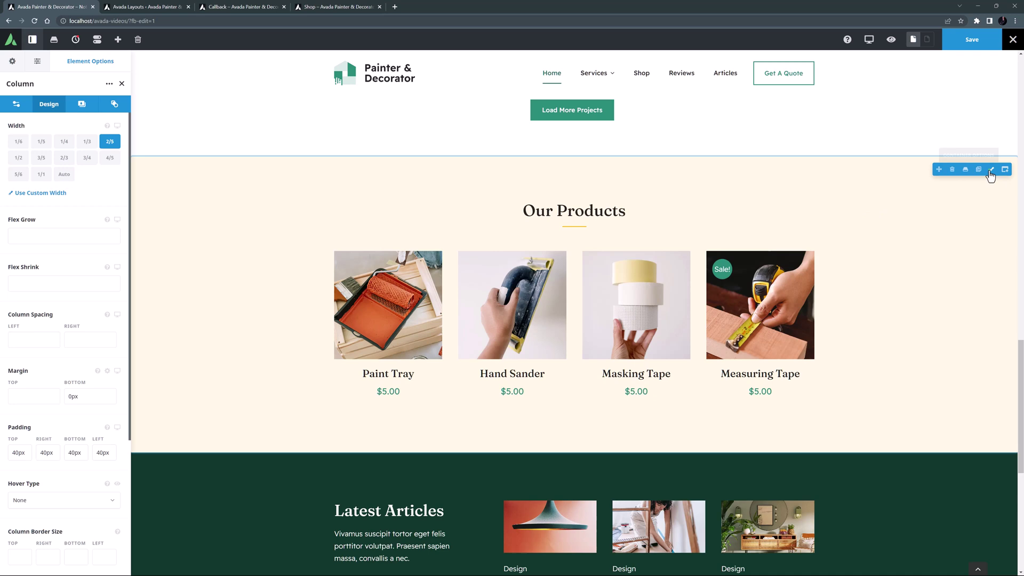
Give the Our Products Shop container a Fade animation from the Bottom at speed 2.0
left_click(964, 170)
left_click(114, 103)
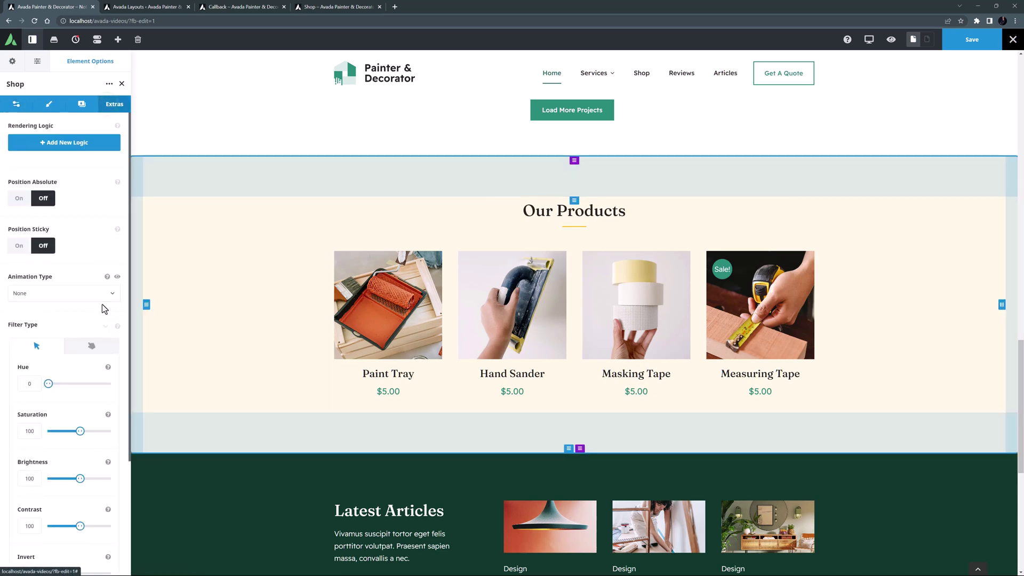
scroll(96, 312, "down", 3)
left_click(59, 139)
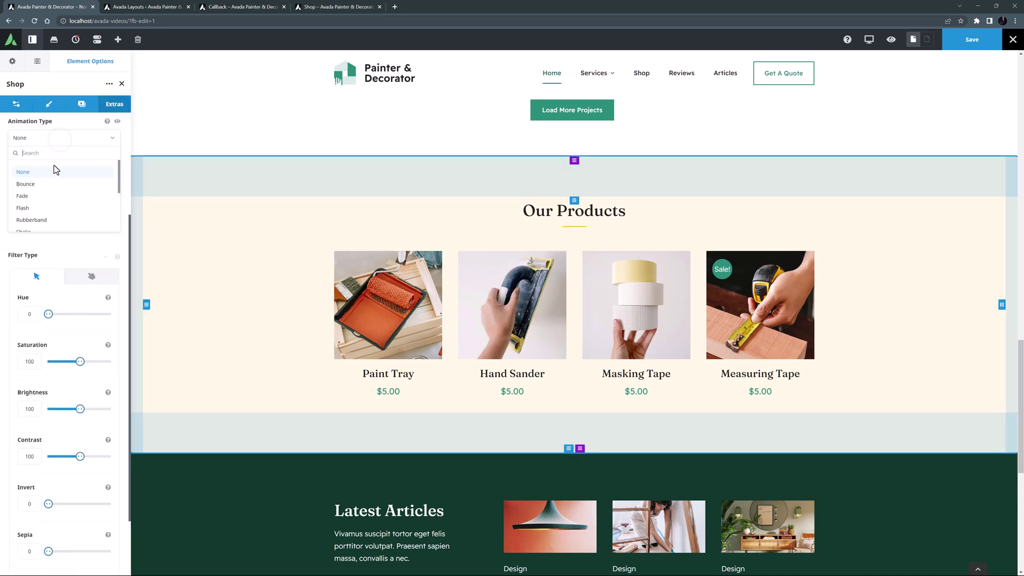
left_click(47, 196)
left_click(45, 186)
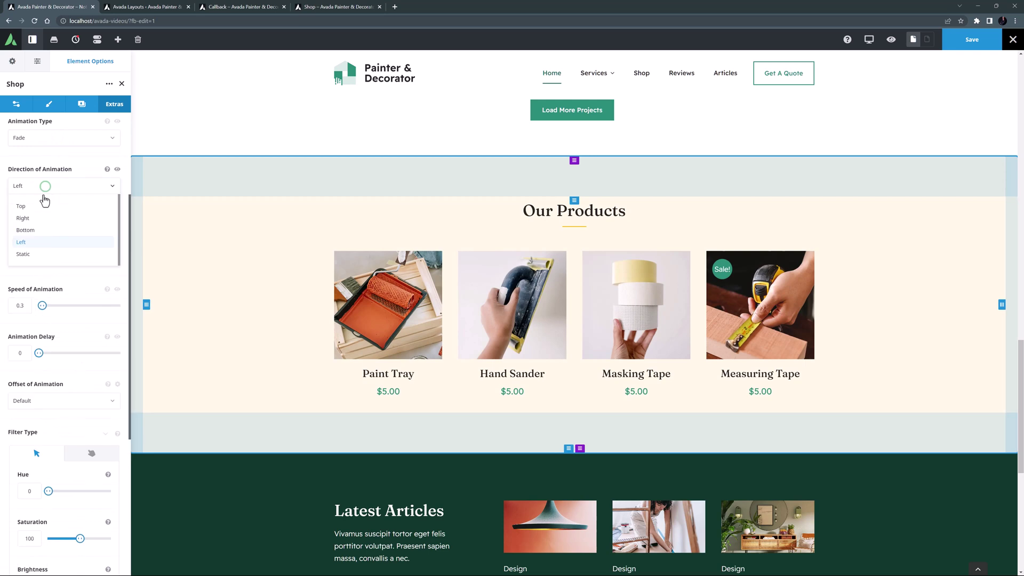
left_click(37, 229)
left_click_drag(24, 229, 11, 230)
type("2.0")
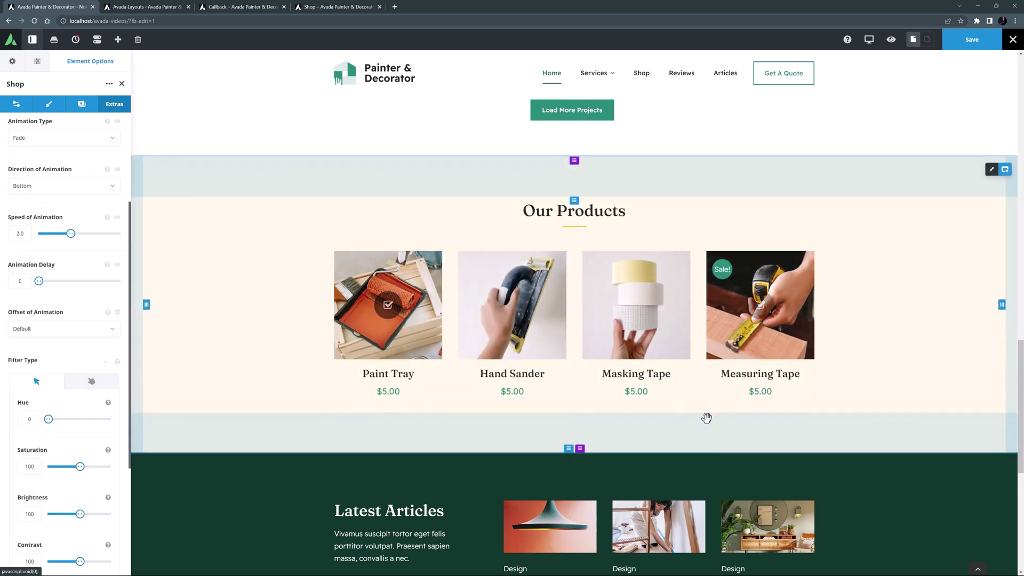
scroll(706, 418, "down", 5)
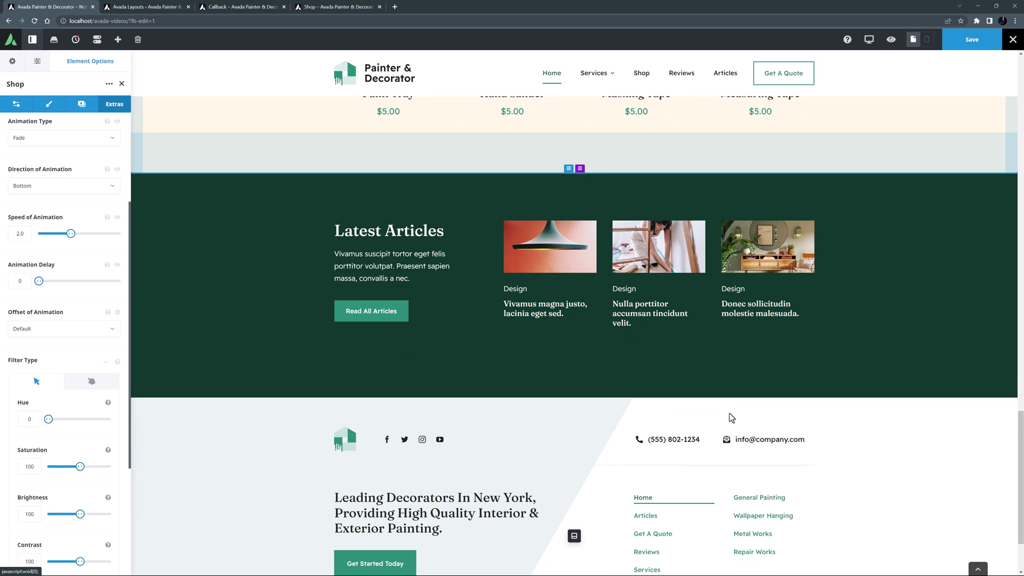
Give the Latest Articles image column a Static Fade animation at speed 1.3, then save the Home page
left_click(507, 224)
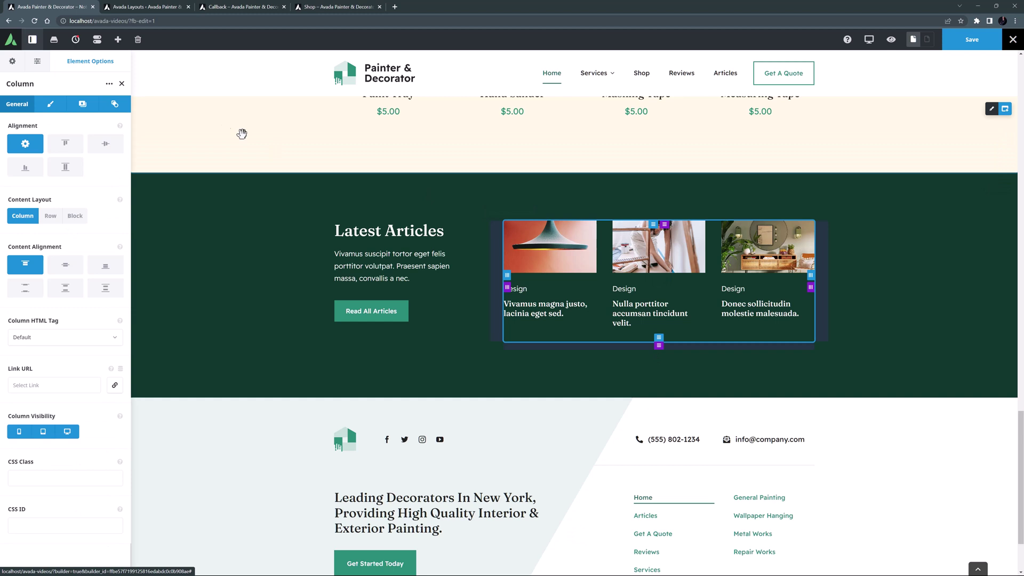
left_click(114, 104)
scroll(79, 224, "down", 10)
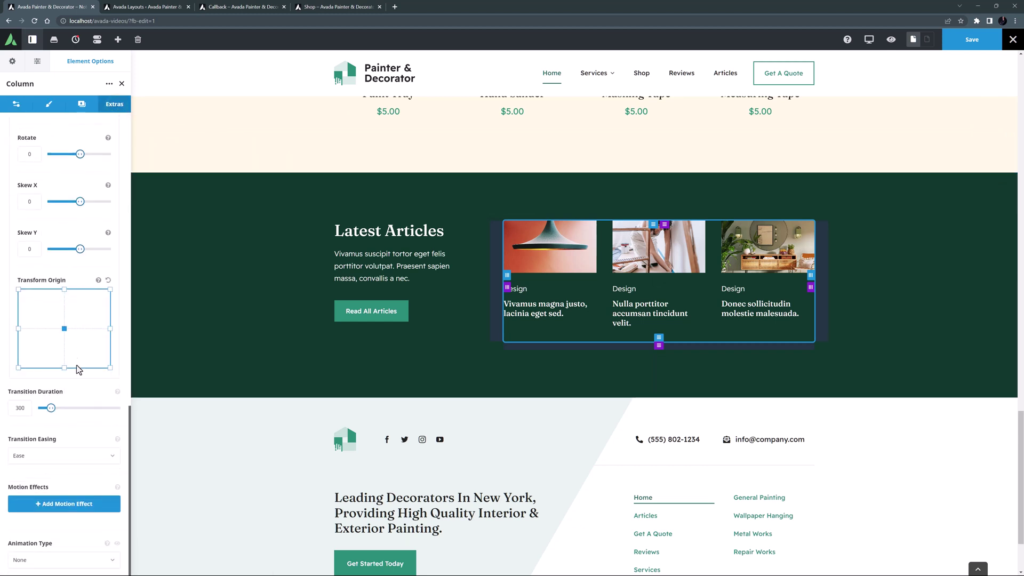
left_click(21, 560)
left_click(24, 536)
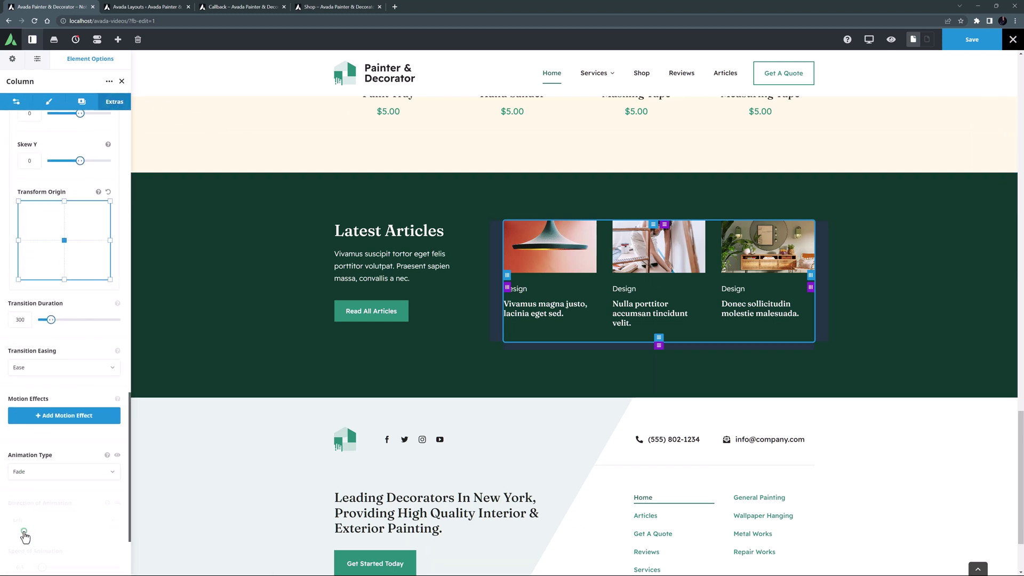
left_click(24, 525)
left_click(21, 549)
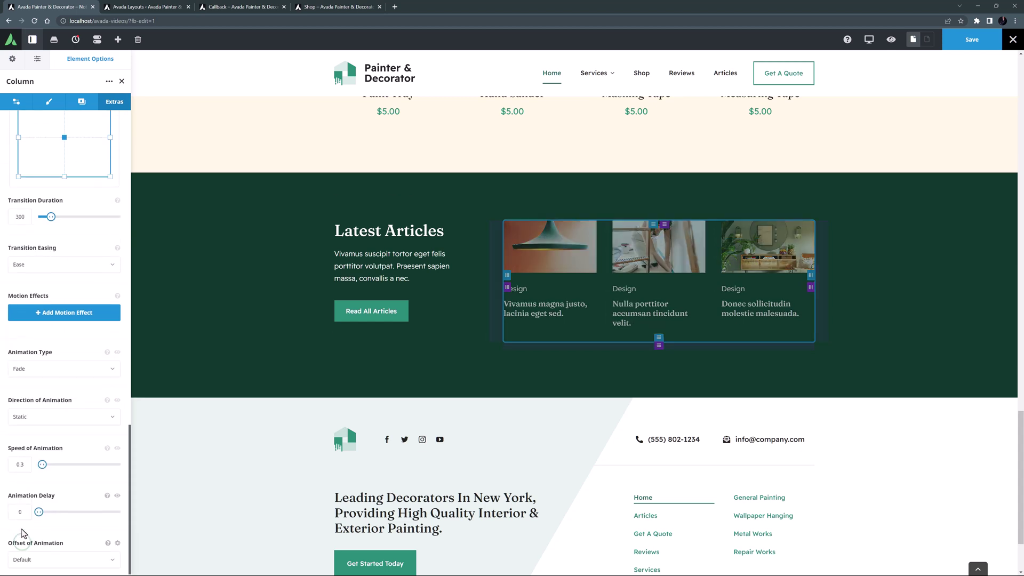
double_click(19, 461)
type("1.3")
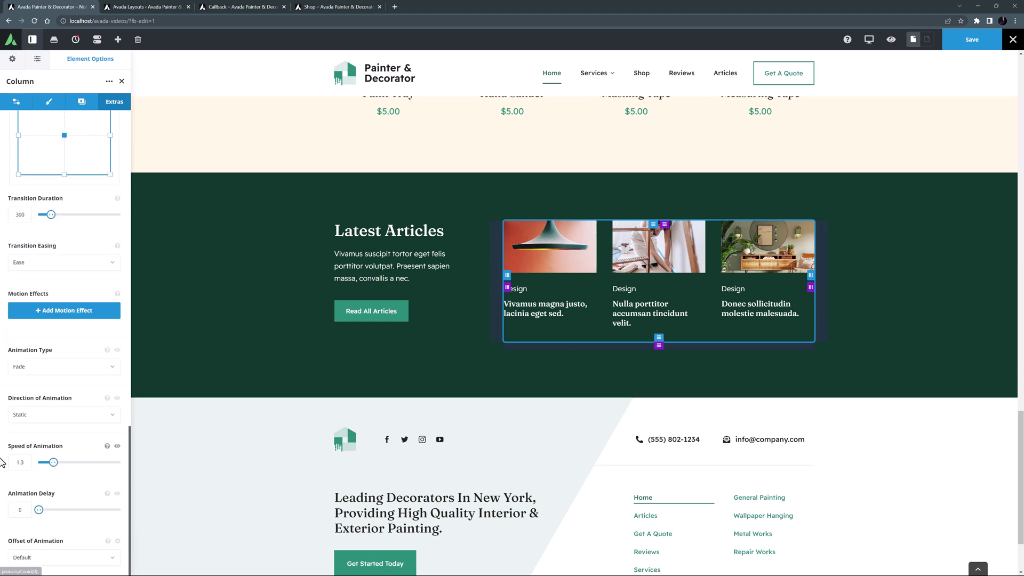
left_click(980, 45)
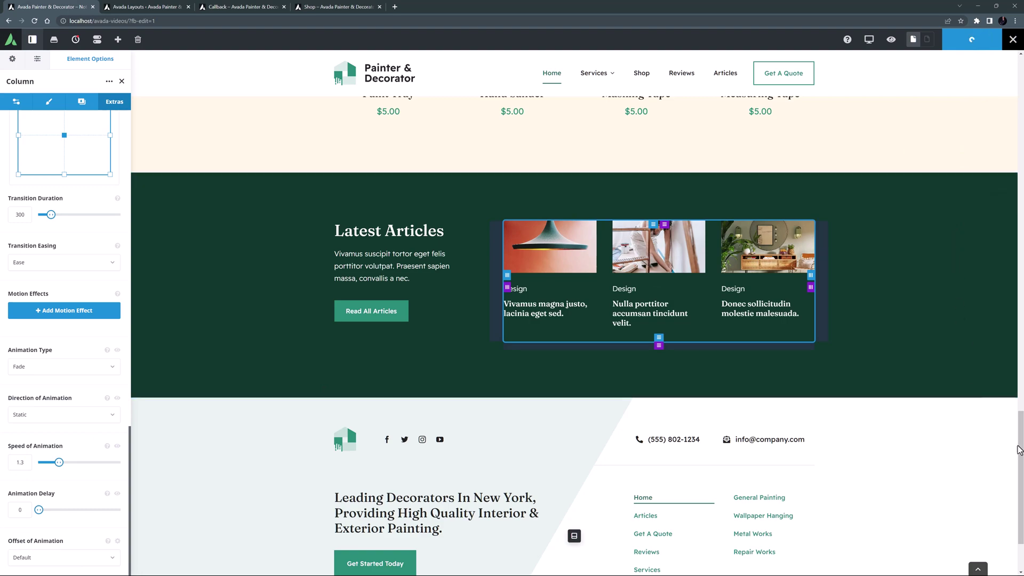
Scroll back up to the hero to copy the callback form column
left_click_drag(1018, 449, 1002, 160)
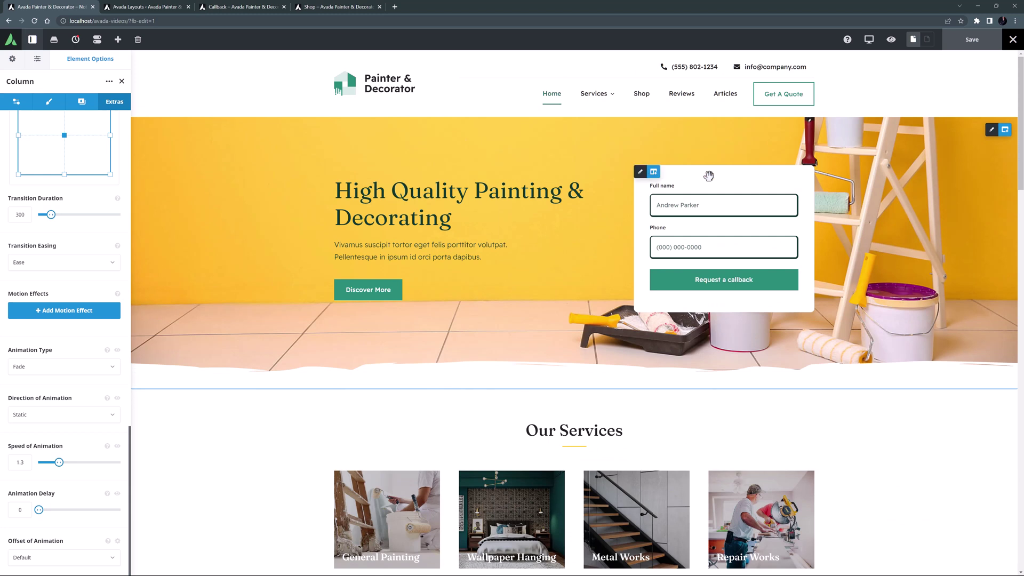
mouse_move(640, 175)
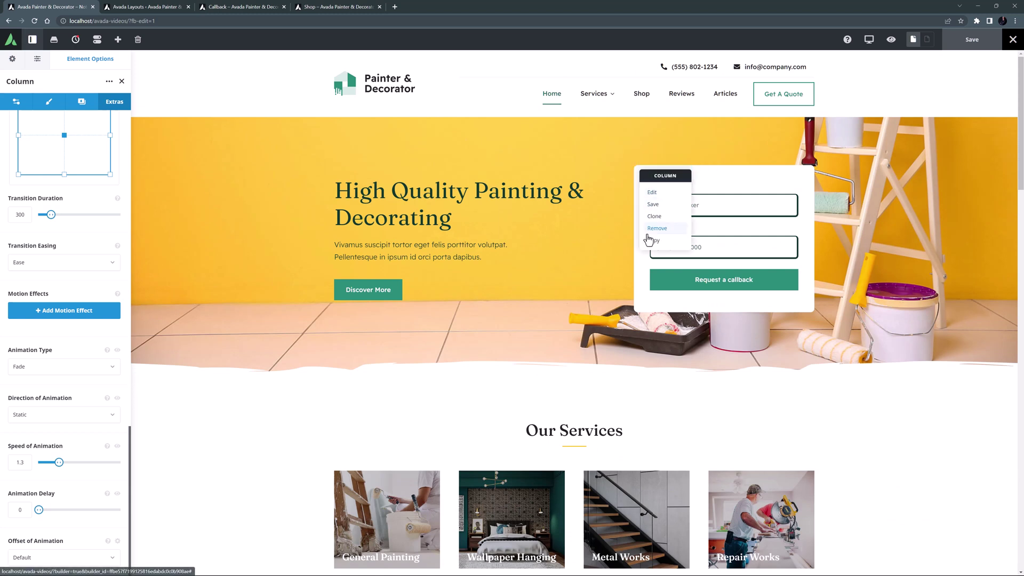
On the Shop page, paste the callback form column after the hero column
left_click(335, 6)
scroll(1015, 181, "down", 15)
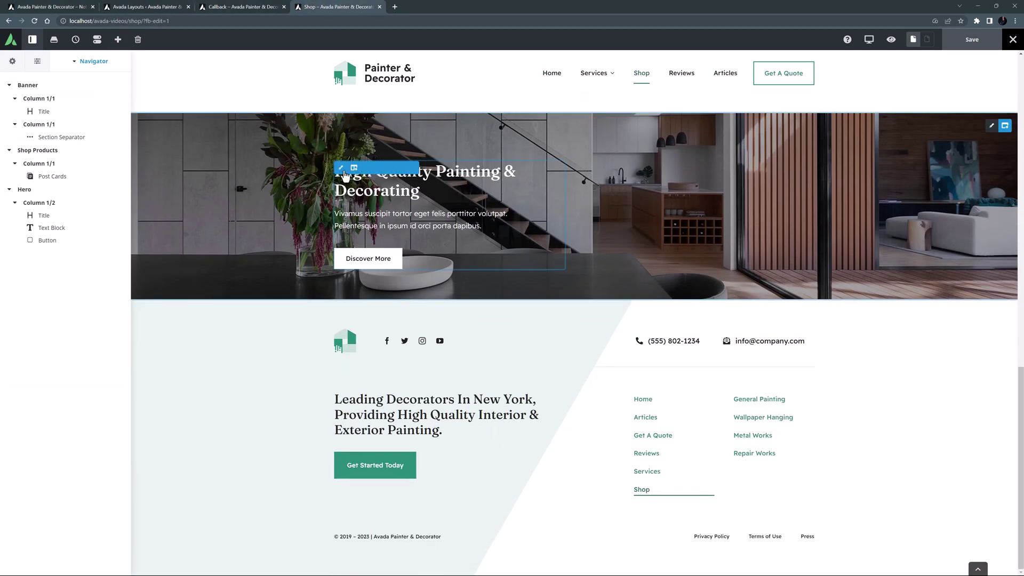
right_click(342, 169)
left_click(364, 263)
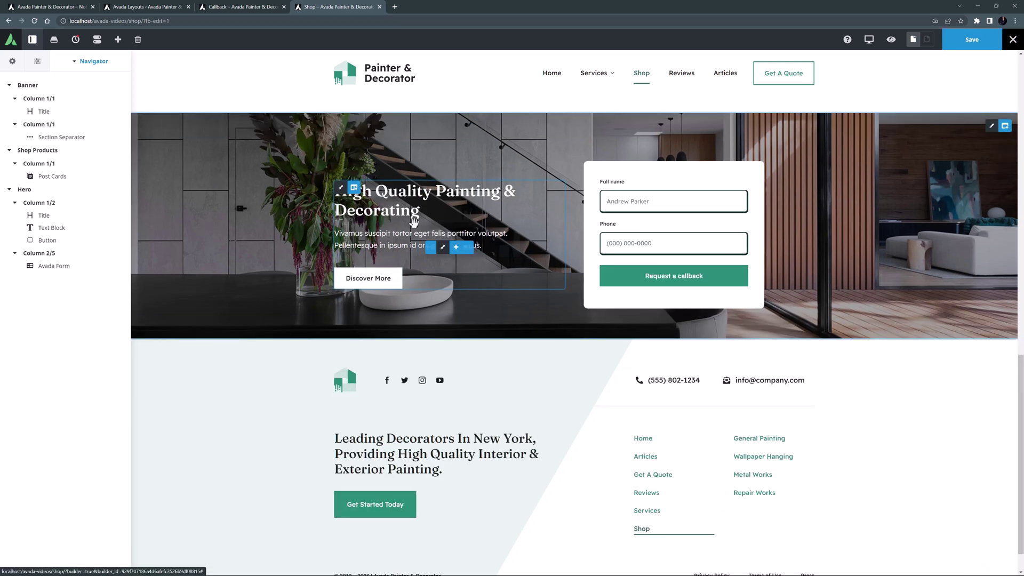
Widen the Shop hero text column to 3/5 and switch to tablet preview
left_click(367, 188)
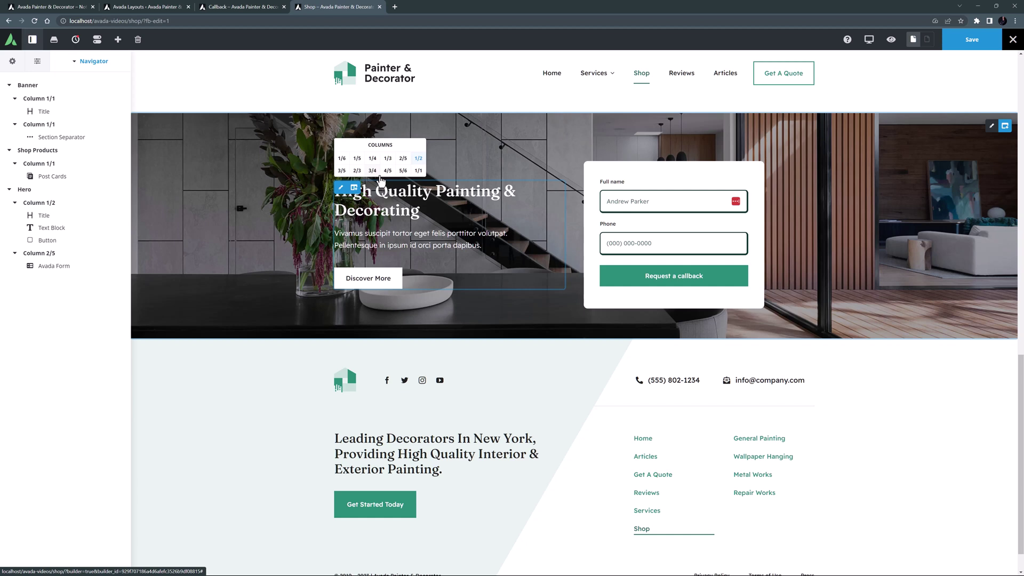
left_click(347, 172)
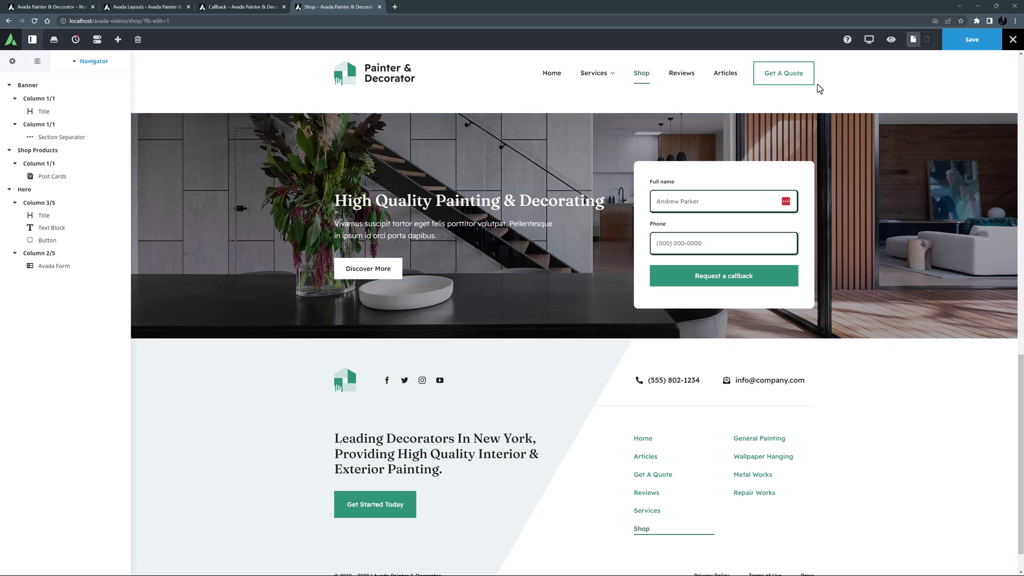
mouse_move(869, 40)
left_click(890, 62)
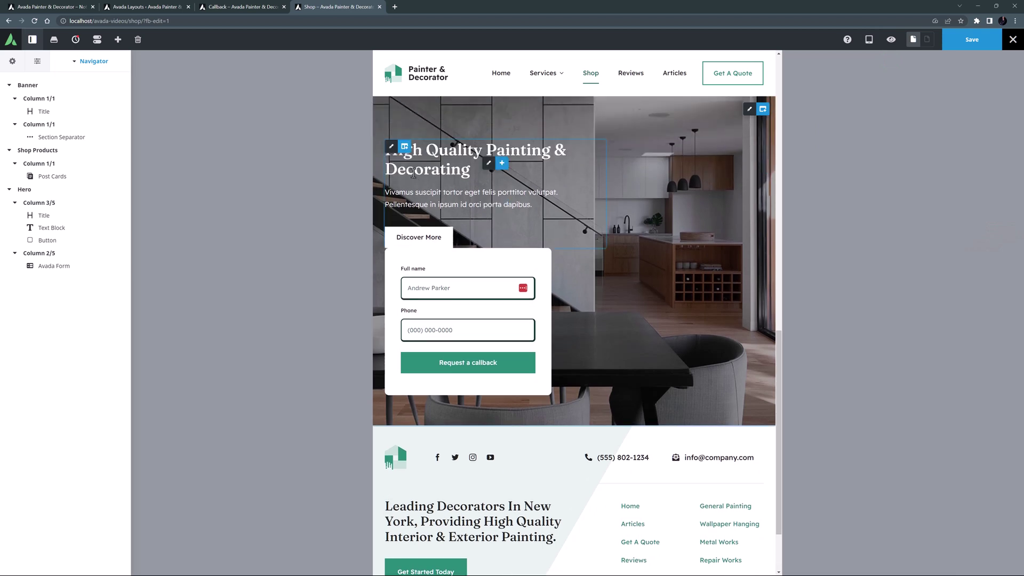
At tablet width, make the Shop hero text column 1/2 with 3% left and right spacing
left_click(417, 147)
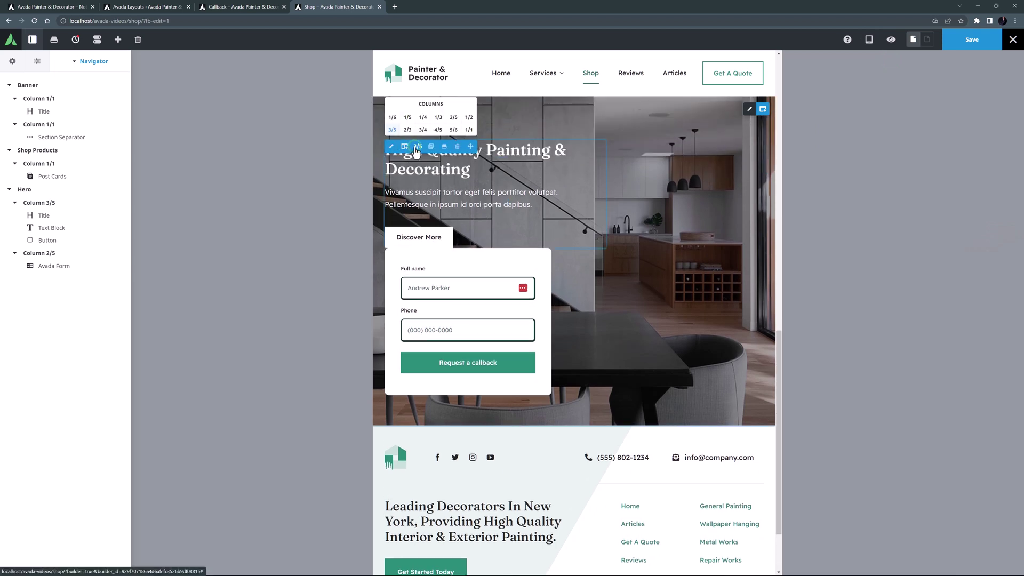
left_click(462, 120)
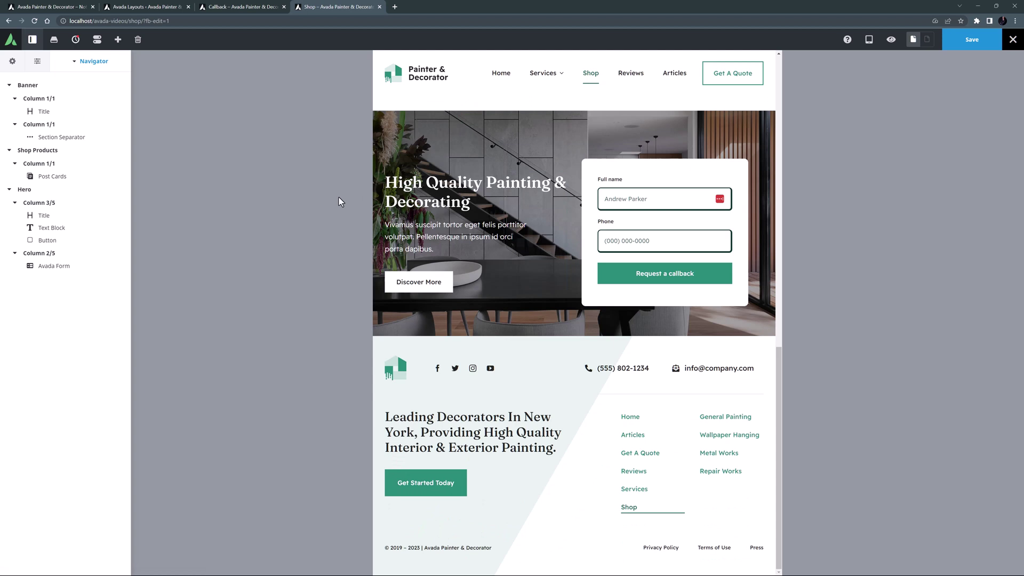
left_click(398, 162)
left_click(51, 104)
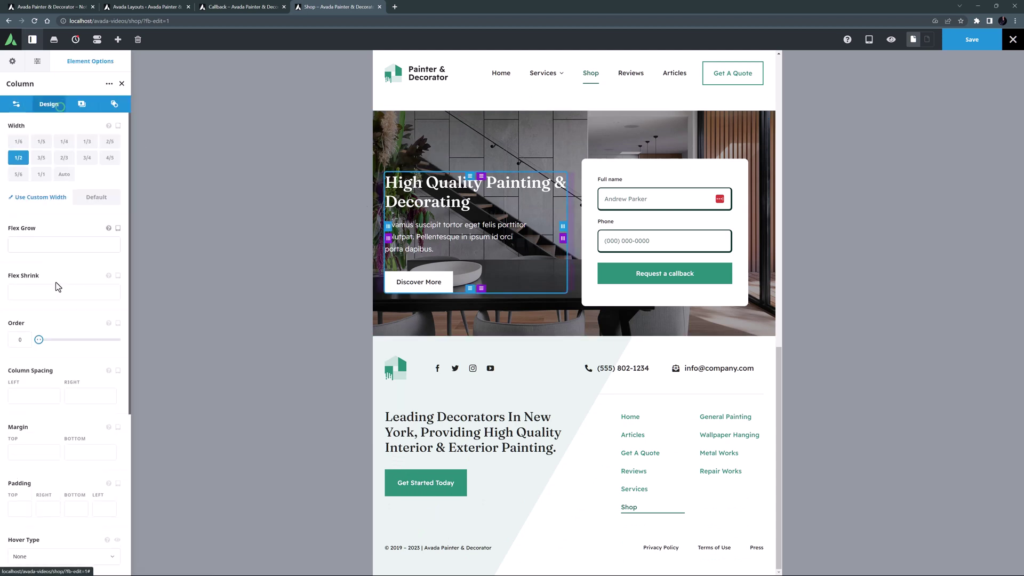
left_click(21, 385)
type("3%")
key("Tab")
type("3%")
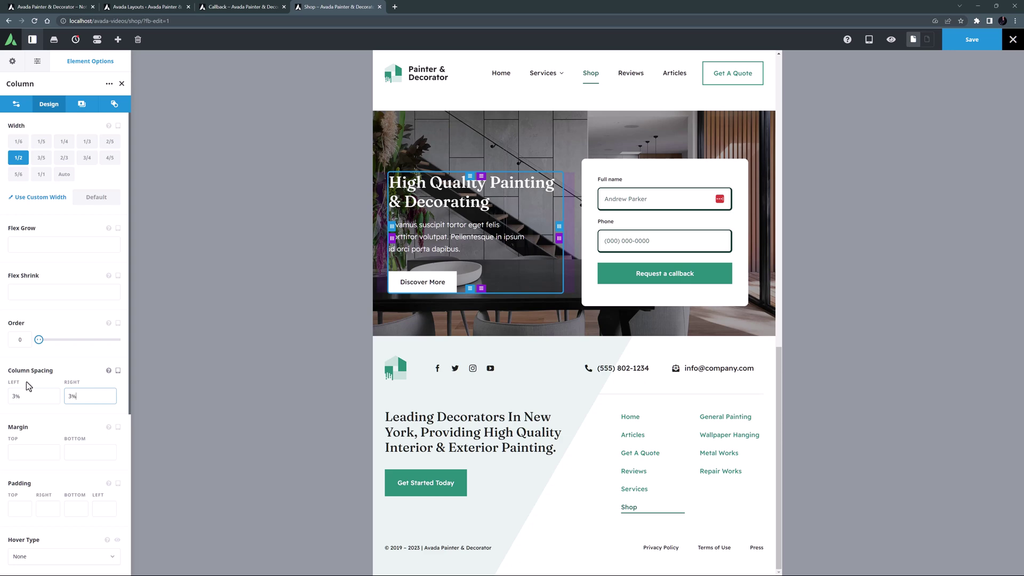
left_click(869, 39)
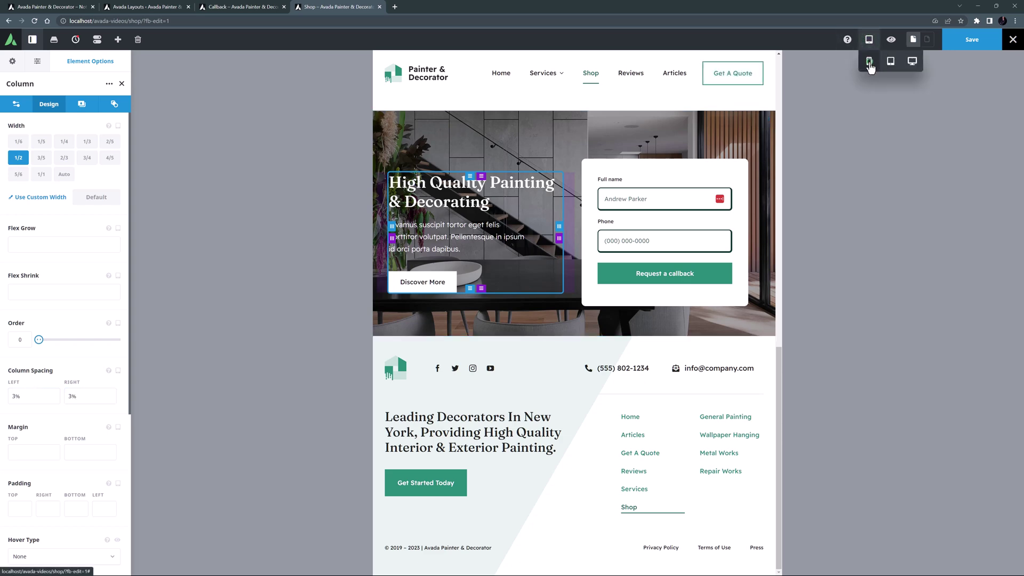
In mobile view, give the Shop hero text column a 50px bottom margin
left_click(869, 64)
left_click_drag(700, 278, 708, 421)
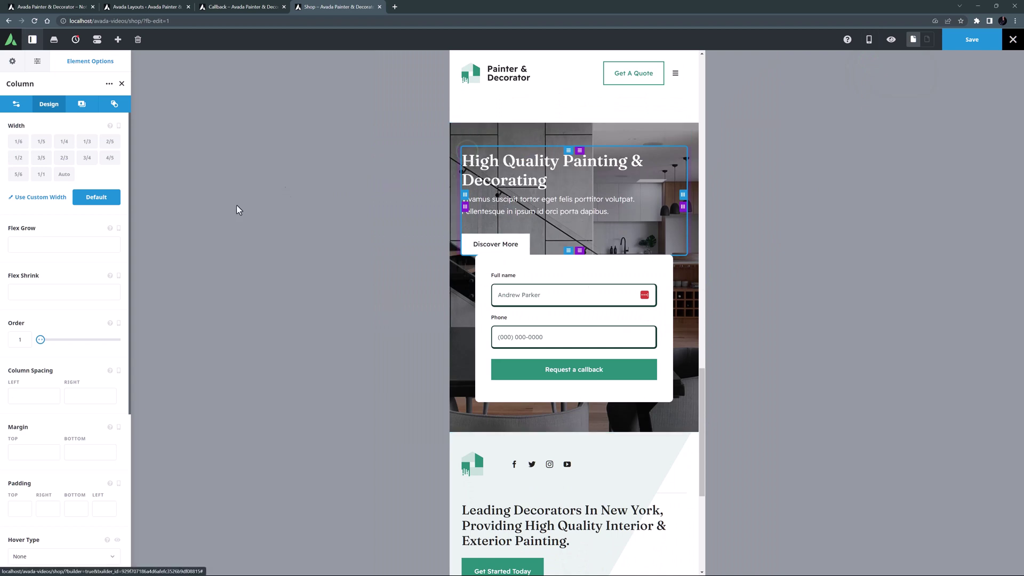
left_click(73, 453)
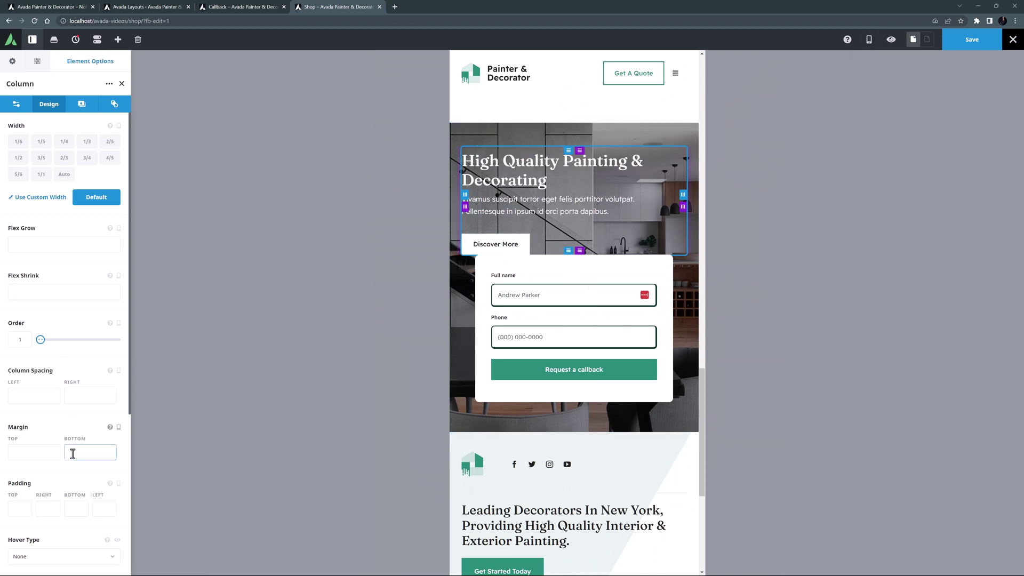
type("50px")
left_click(165, 448)
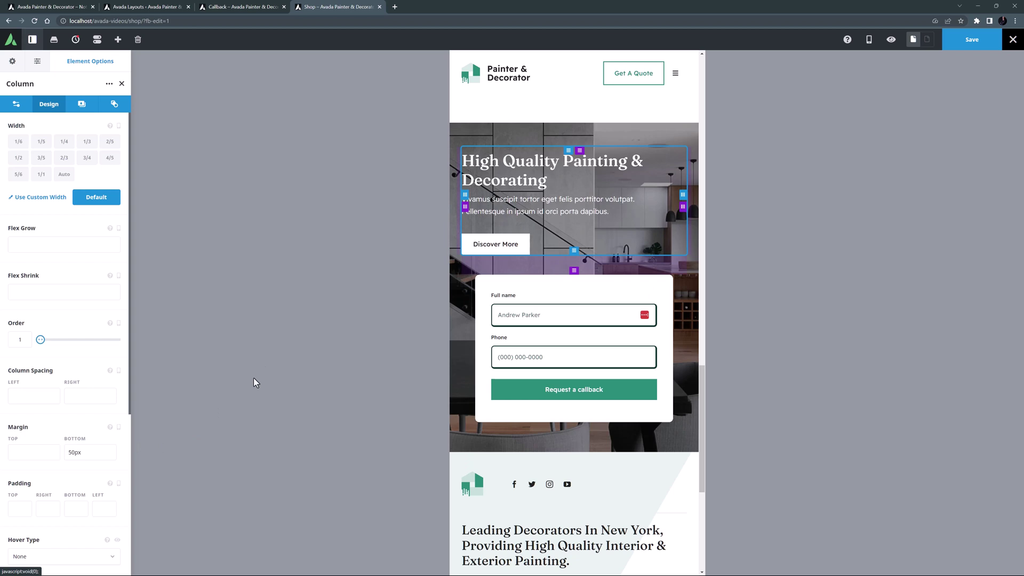
Switch back to desktop view and save the Shop page
mouse_move(869, 39)
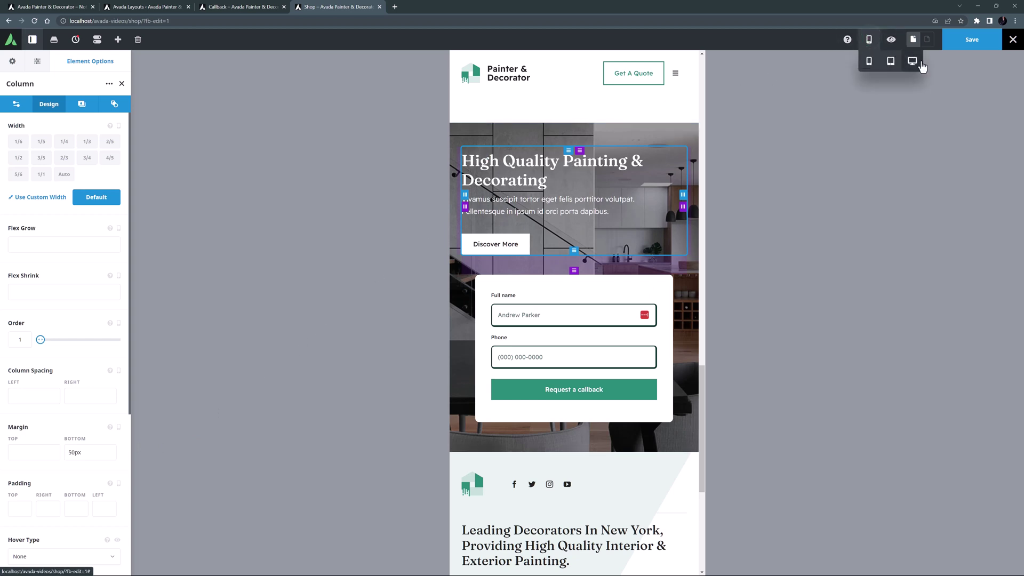
left_click(919, 64)
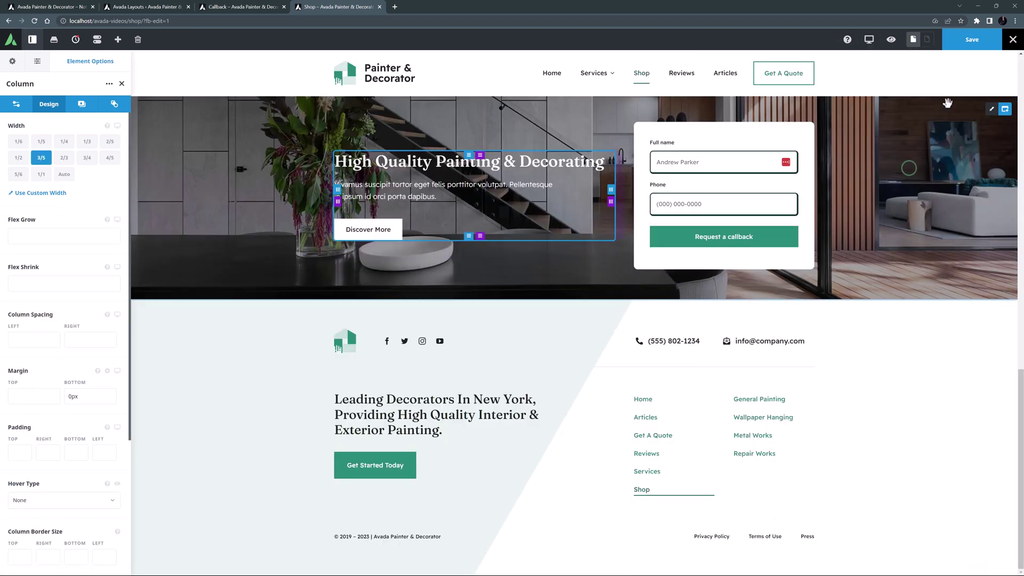
left_click(973, 40)
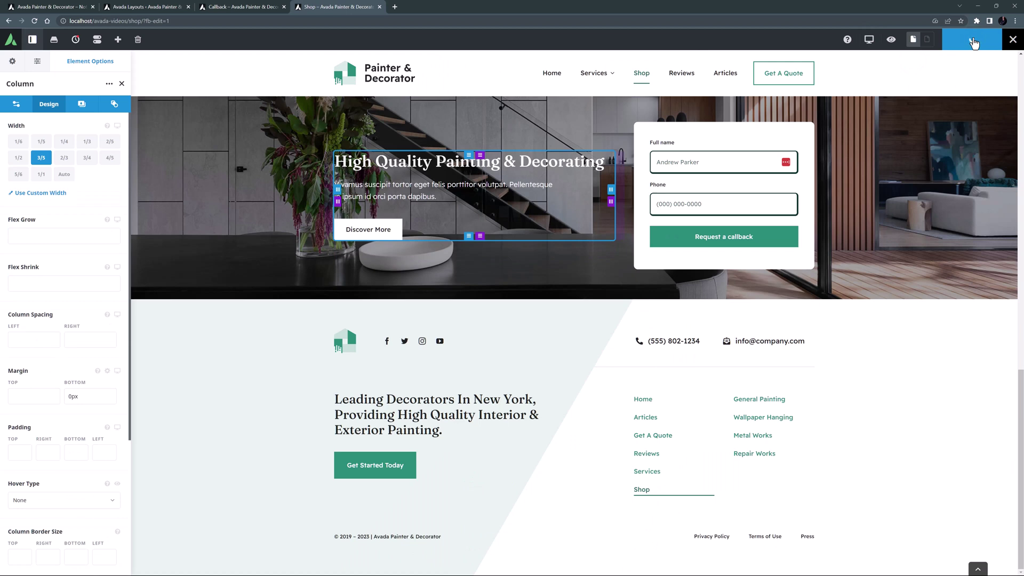